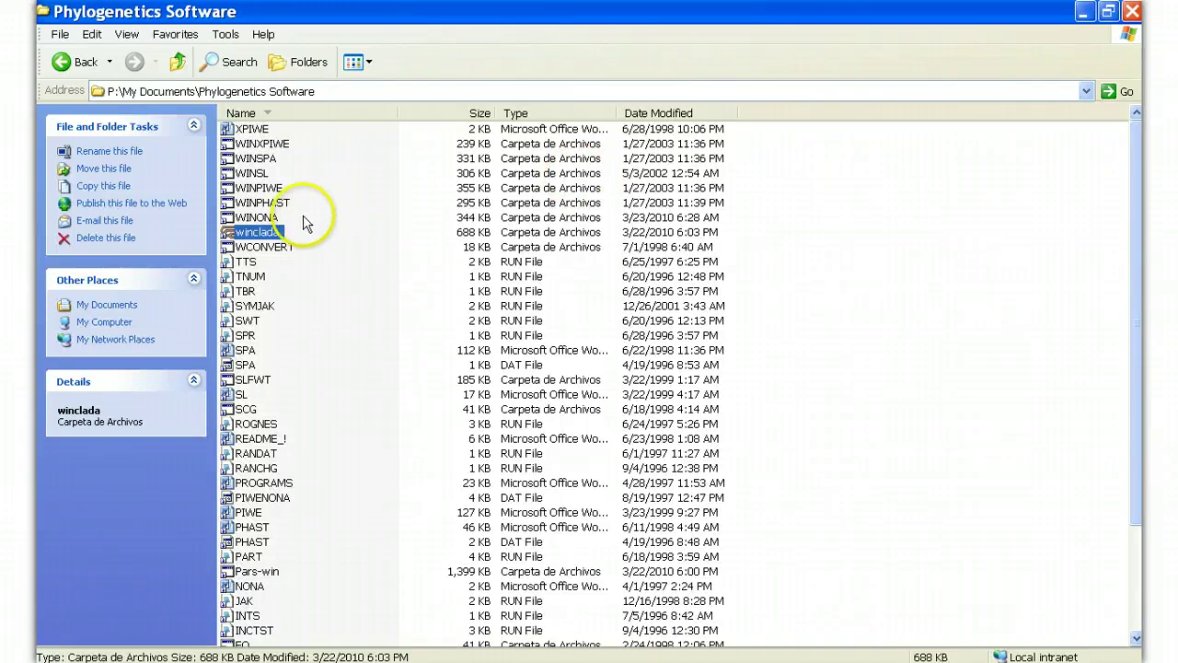
Launch WinClada and open the Barebones morphology data matrix
double_click(260, 234)
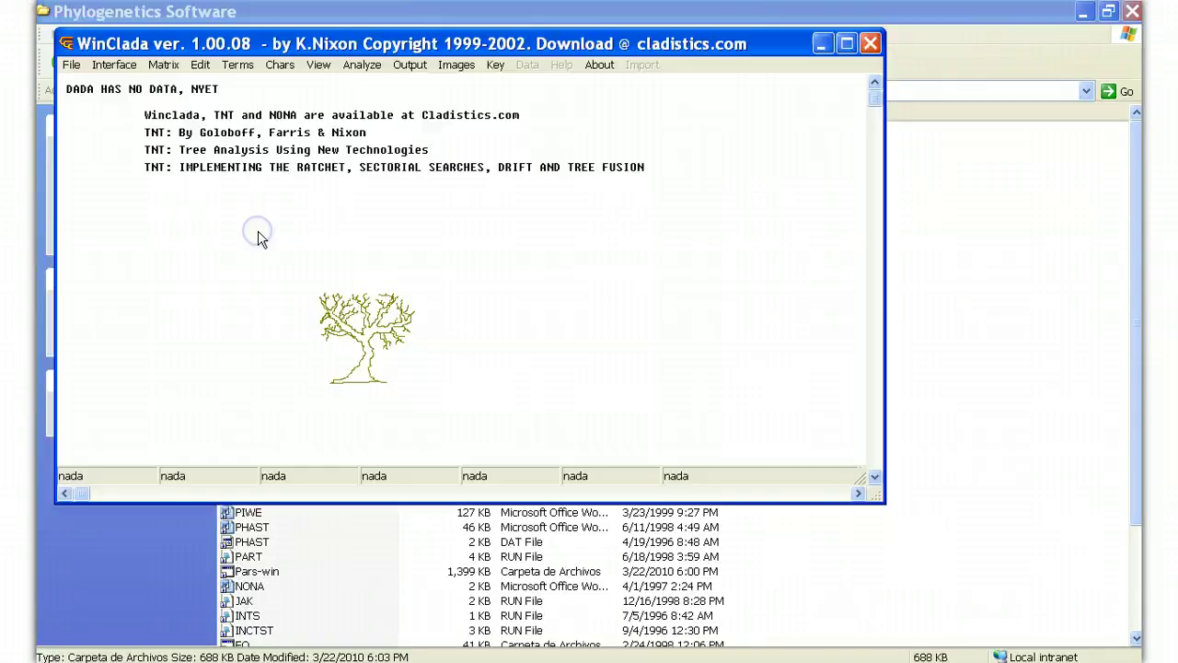
click(71, 66)
click(81, 84)
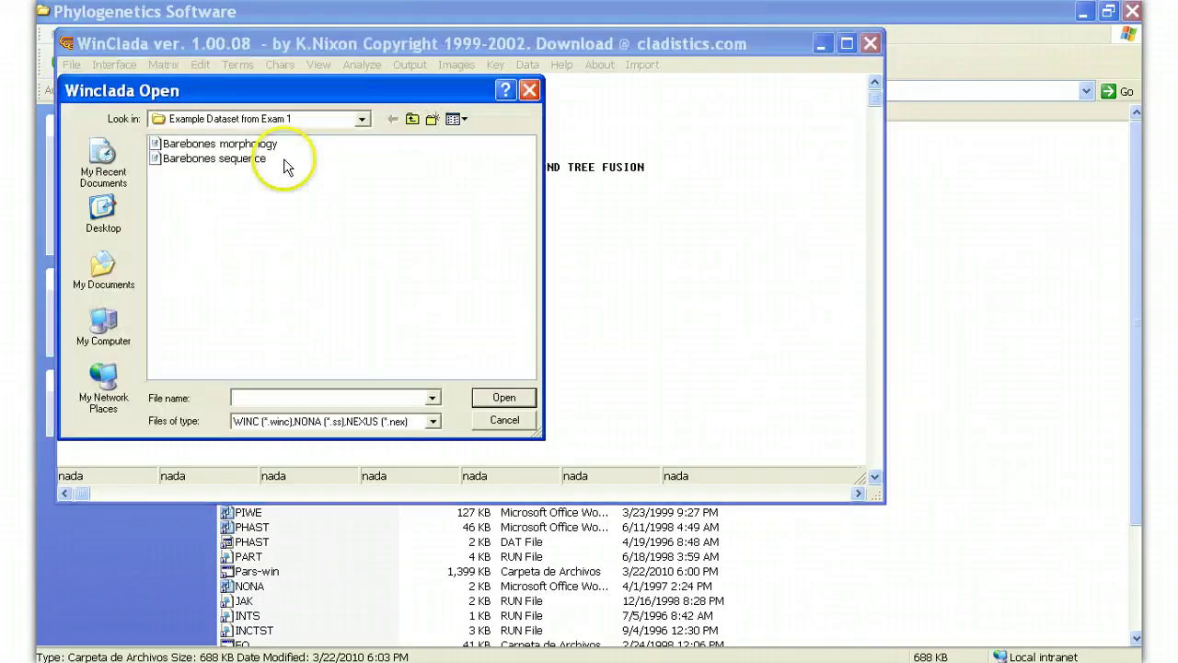
click(261, 145)
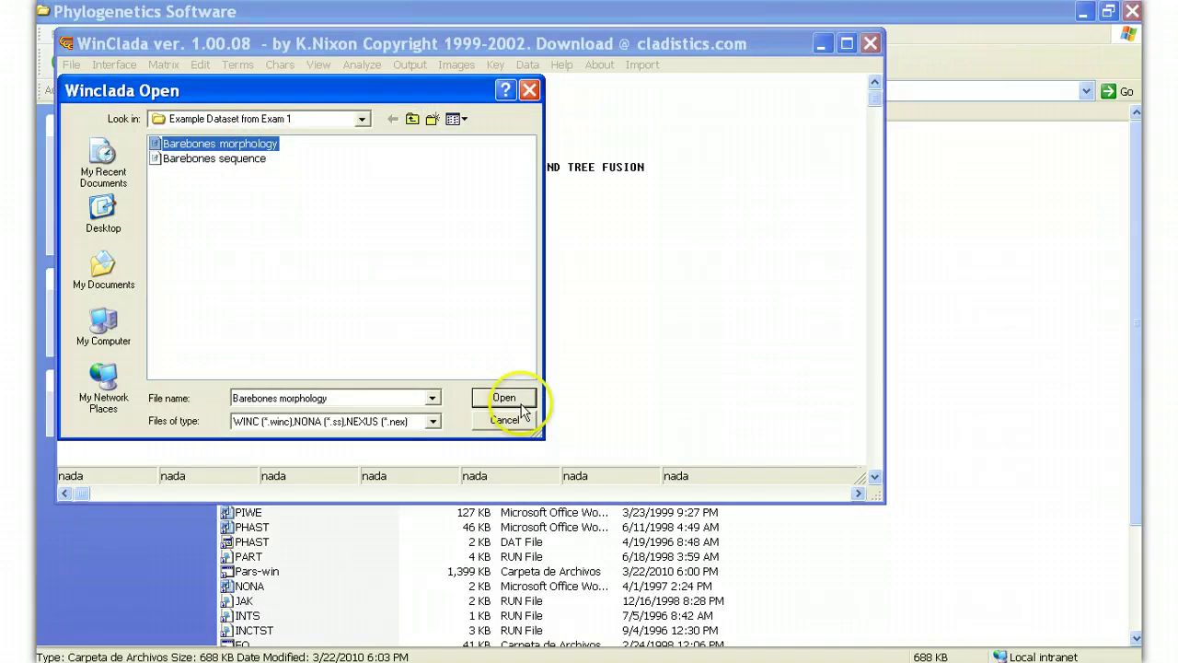
click(518, 401)
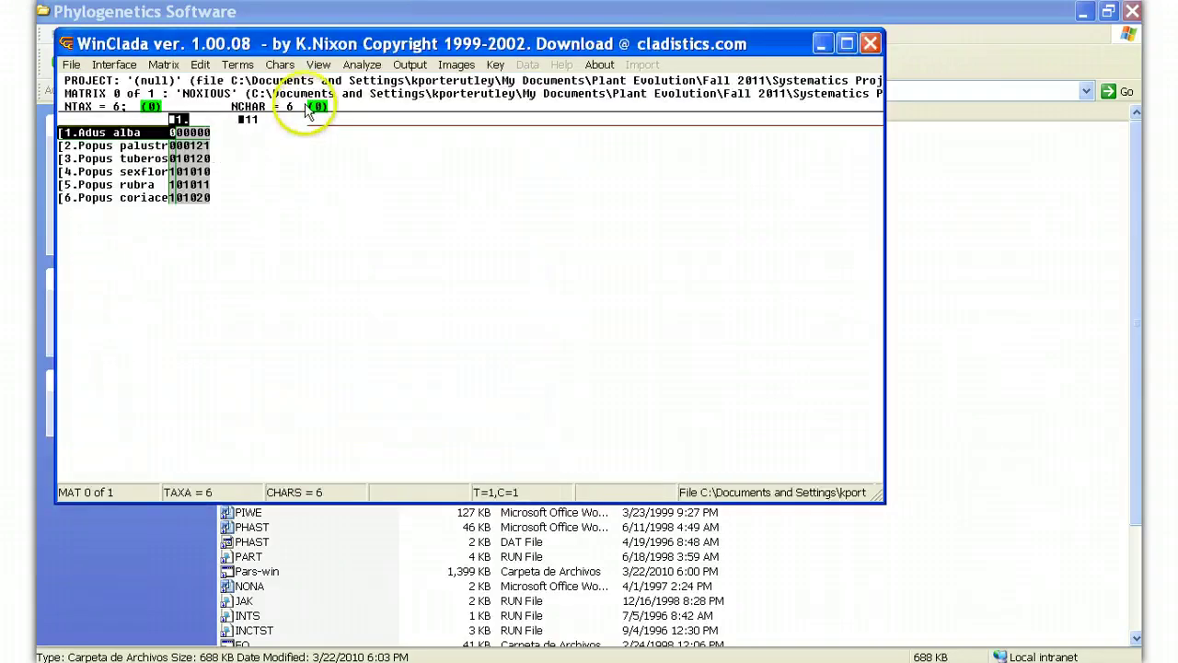
Run a heuristic search with default parameters to get one tree (length 8, CI 87, RI 85)
click(363, 67)
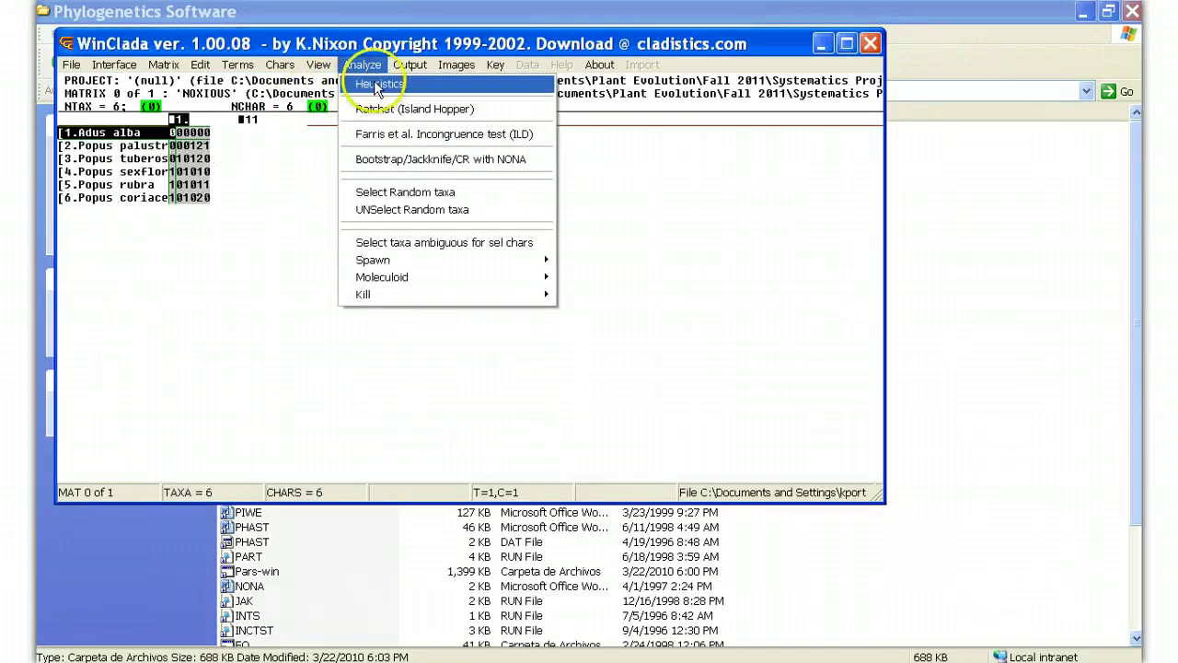
click(377, 85)
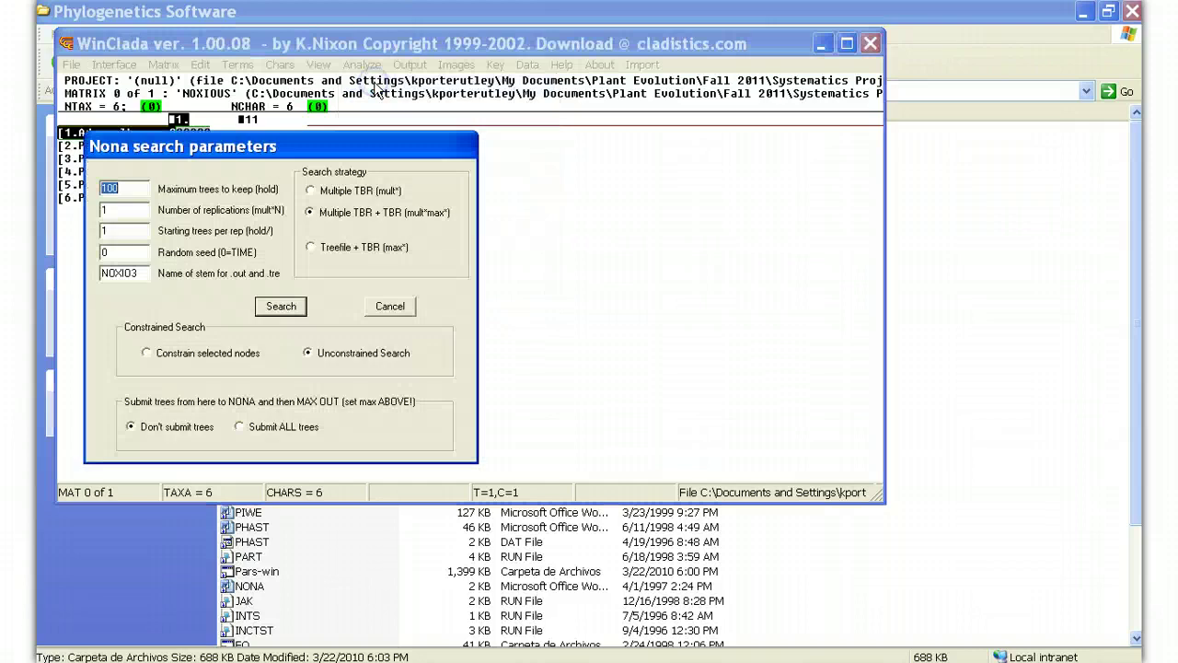
click(286, 305)
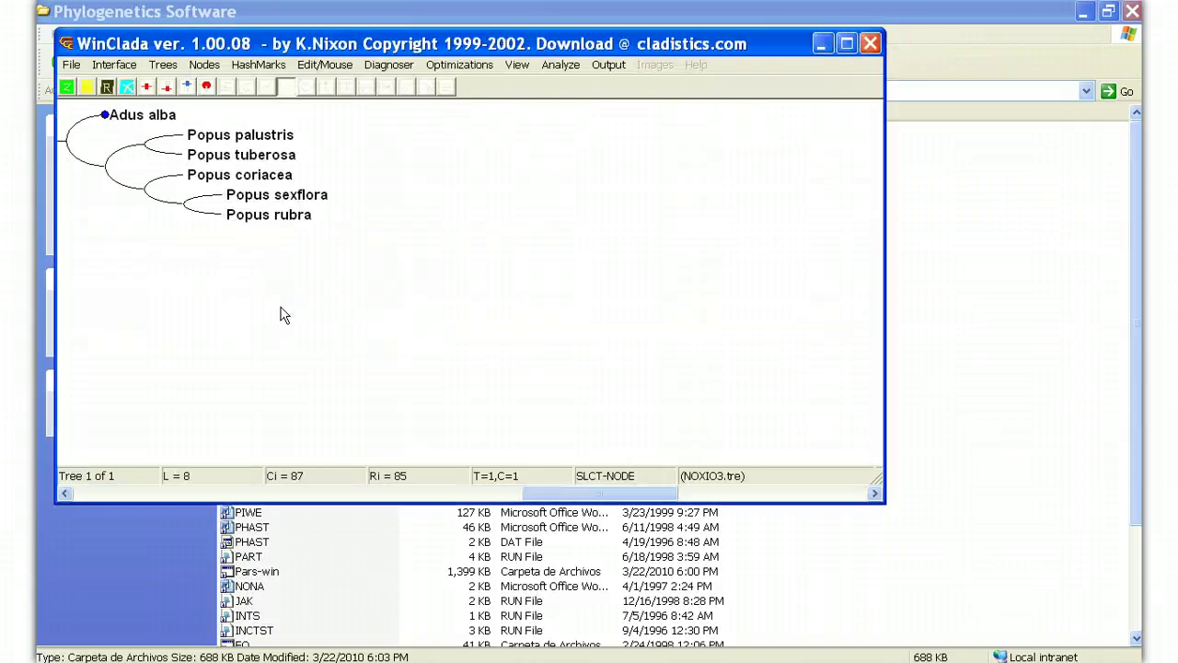
Switch the tree to rectangular Clados style and align the taxon labels
click(563, 67)
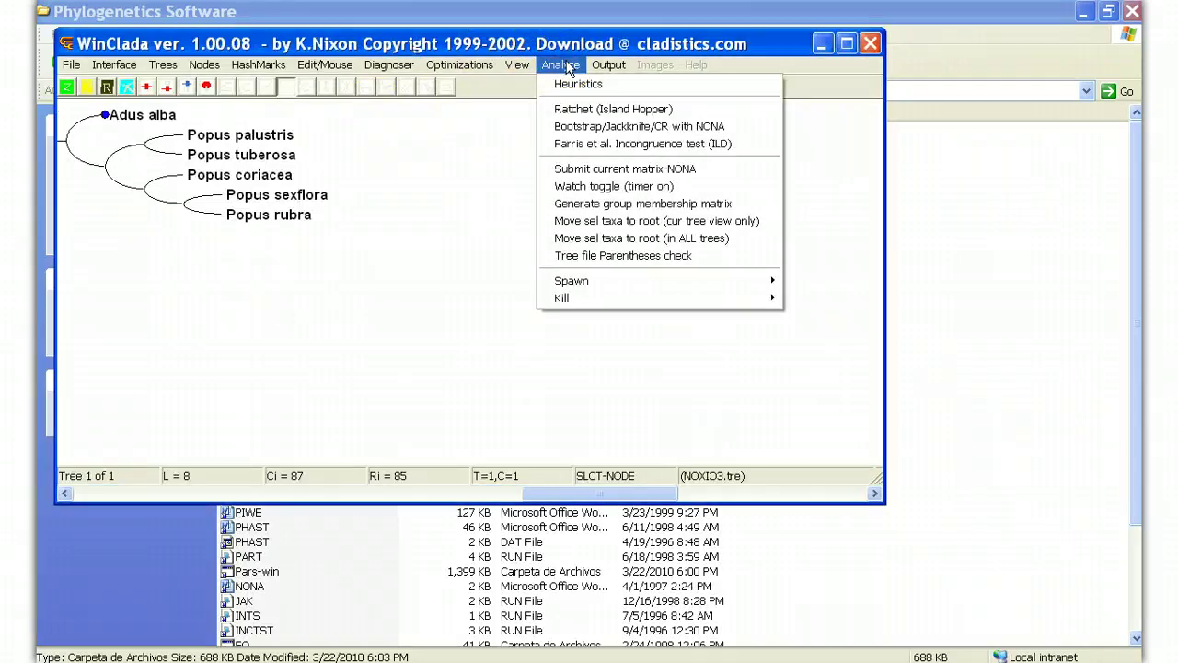
click(517, 65)
click(558, 67)
mouse_move(517, 64)
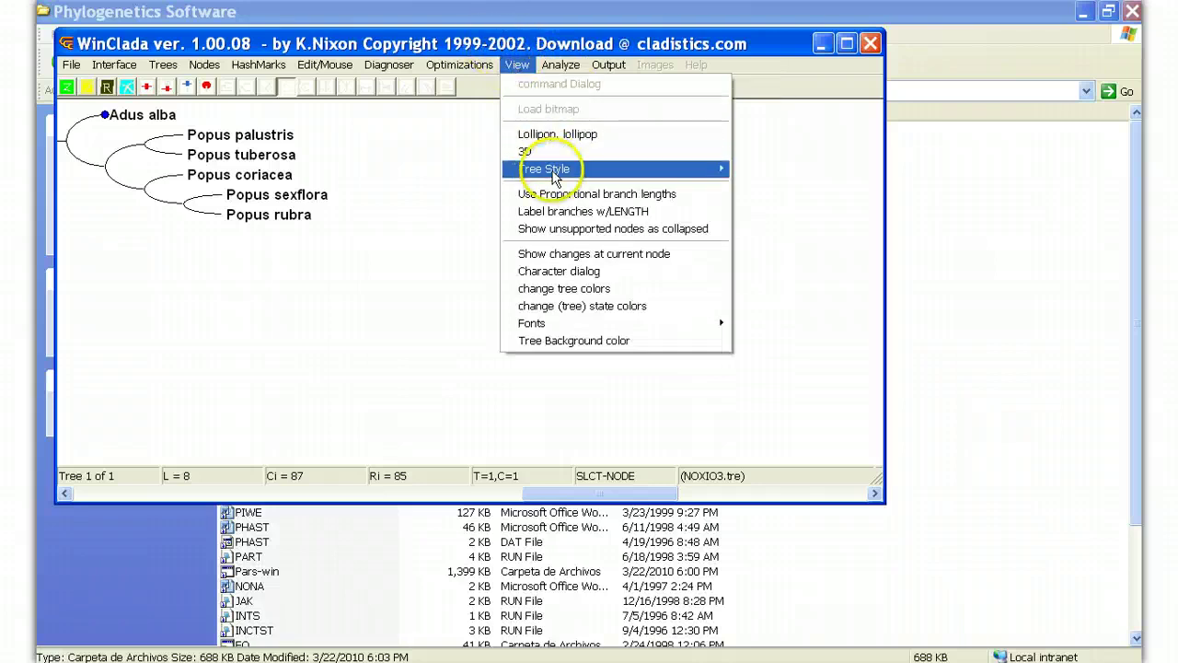
mouse_move(644, 169)
click(776, 204)
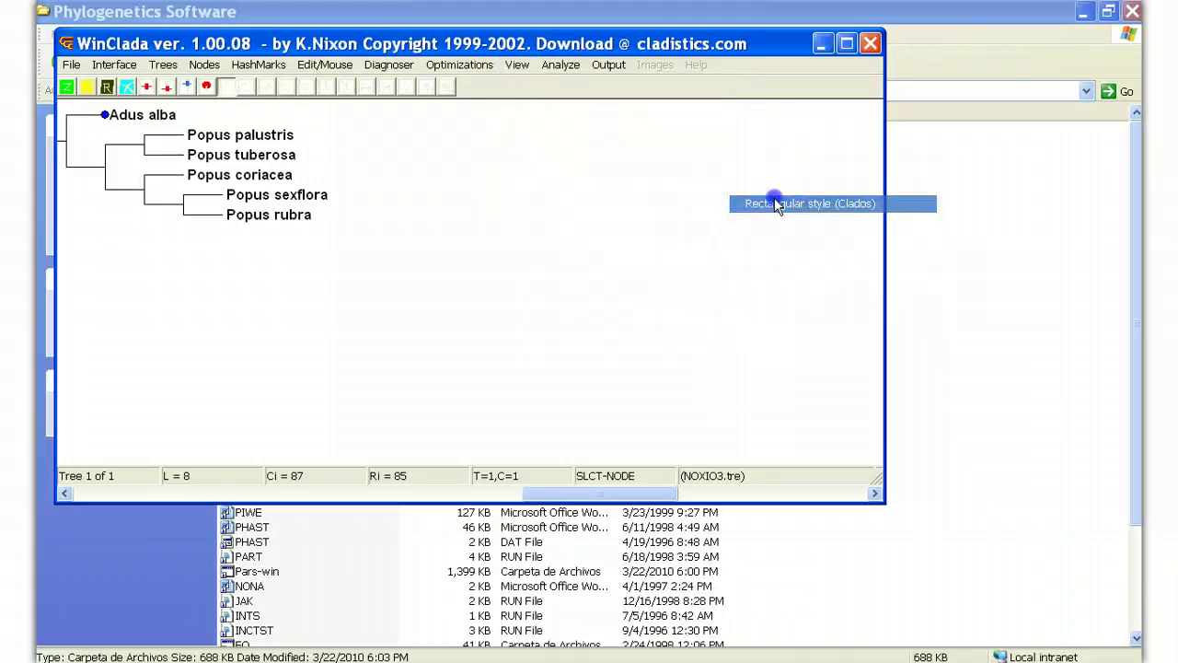
click(526, 66)
mouse_move(571, 171)
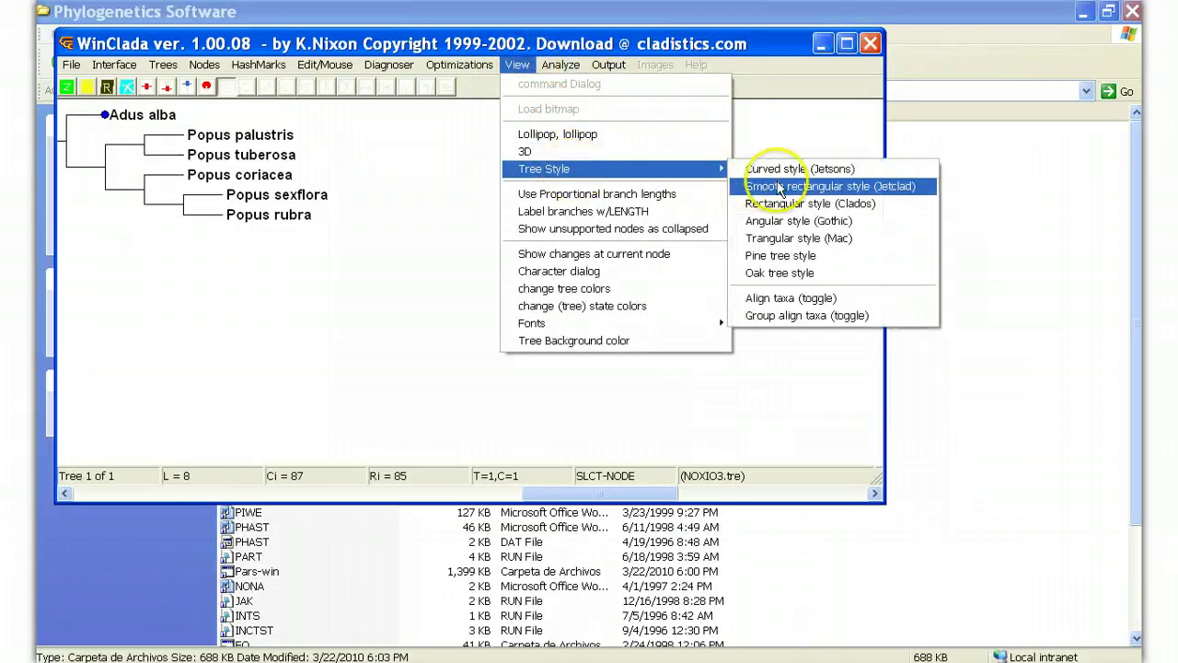
click(795, 280)
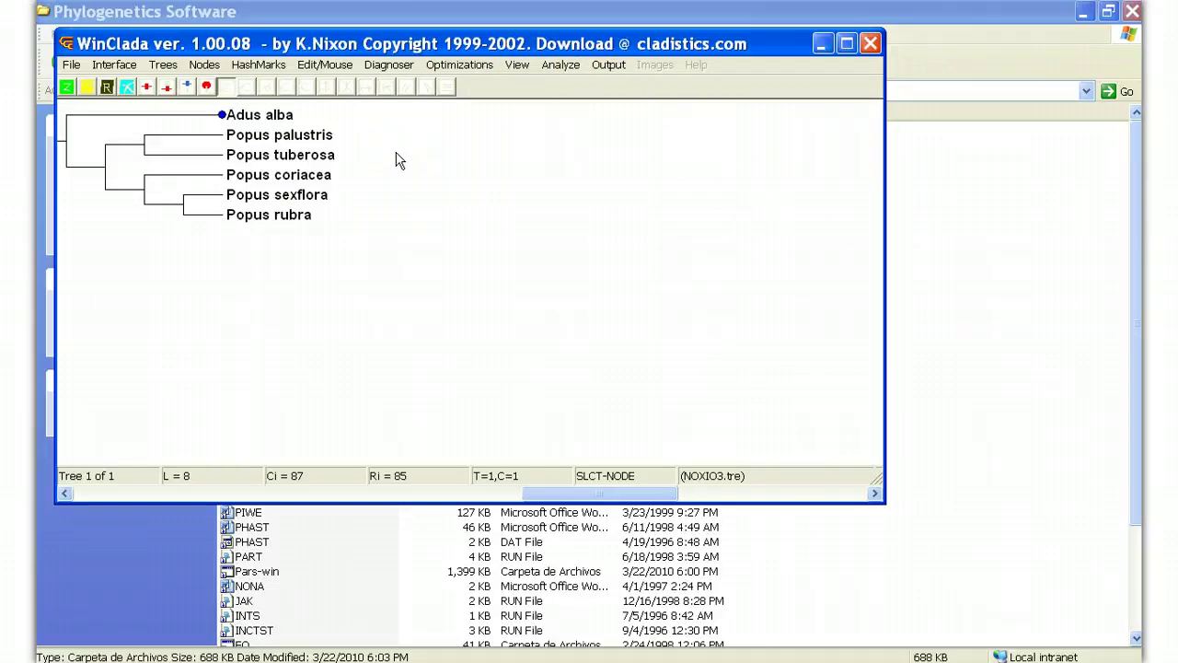
Map characters onto the branches as hashmarks and label each with its character number
click(256, 66)
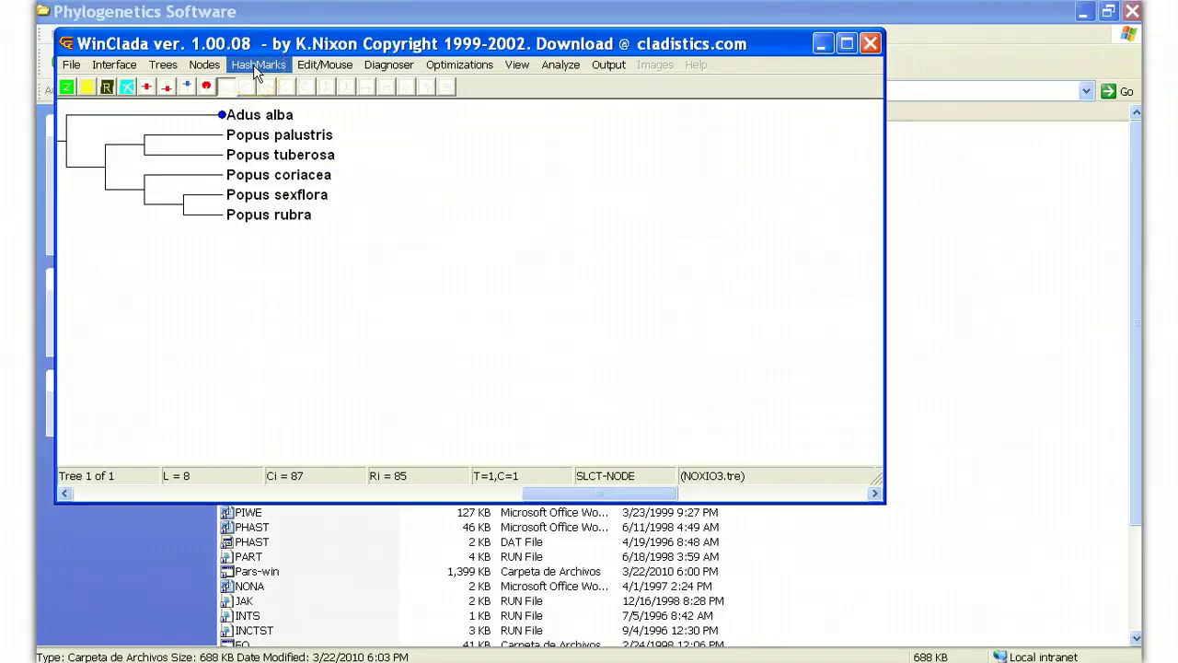
click(256, 72)
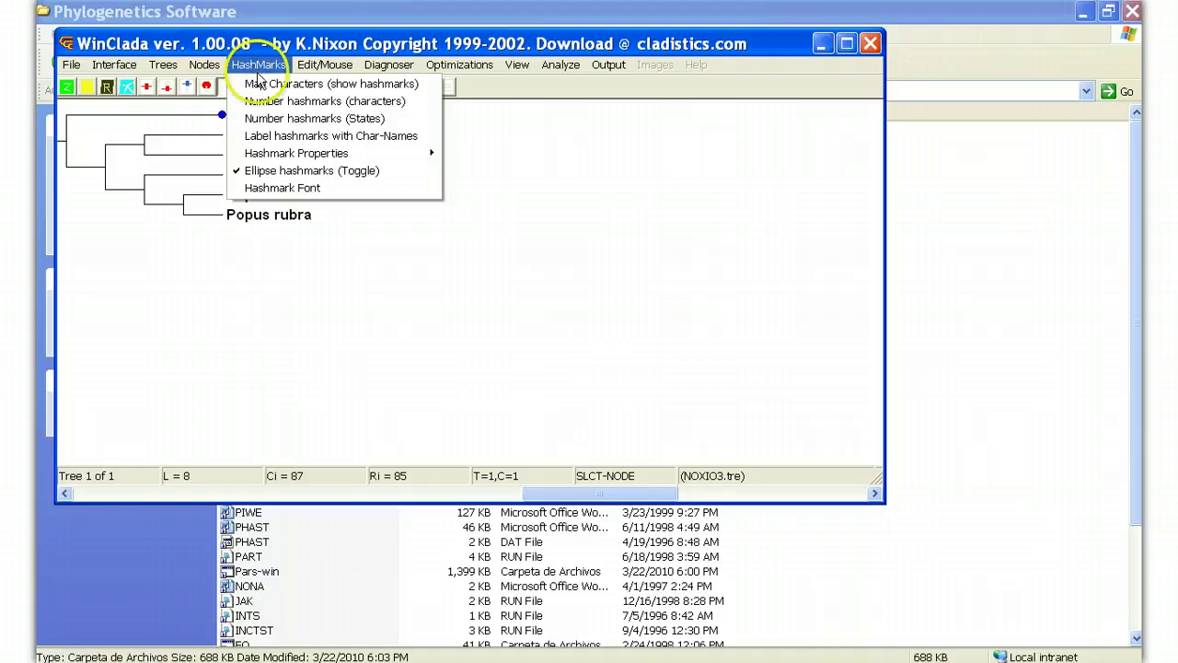
click(260, 82)
click(250, 68)
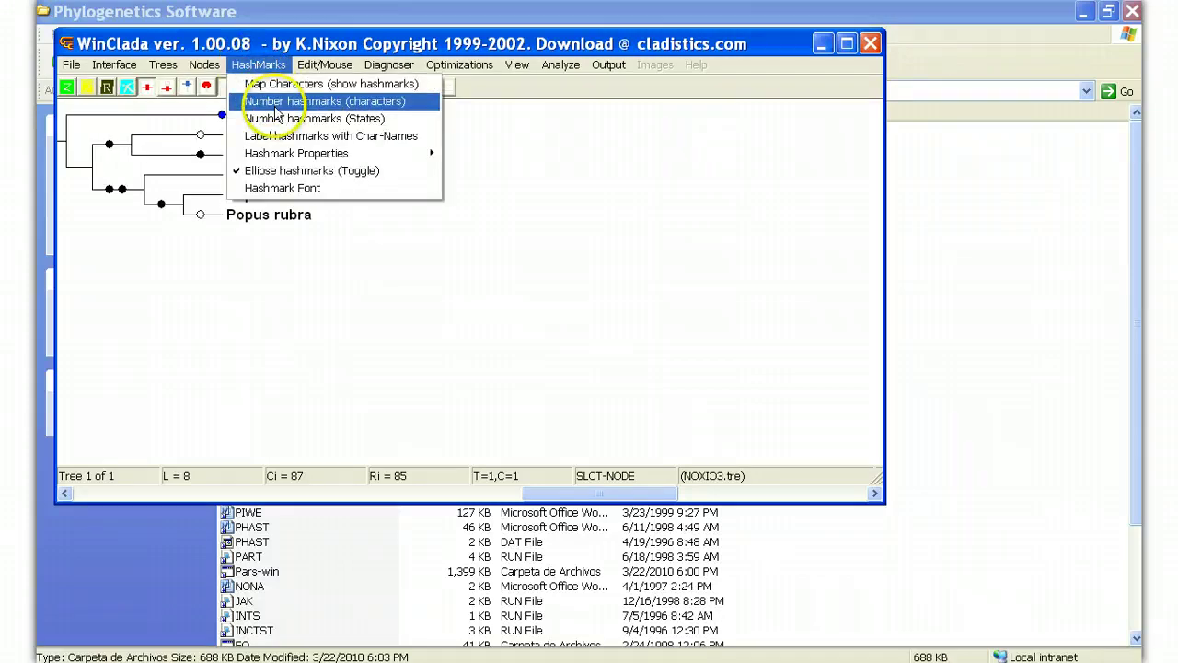
click(275, 102)
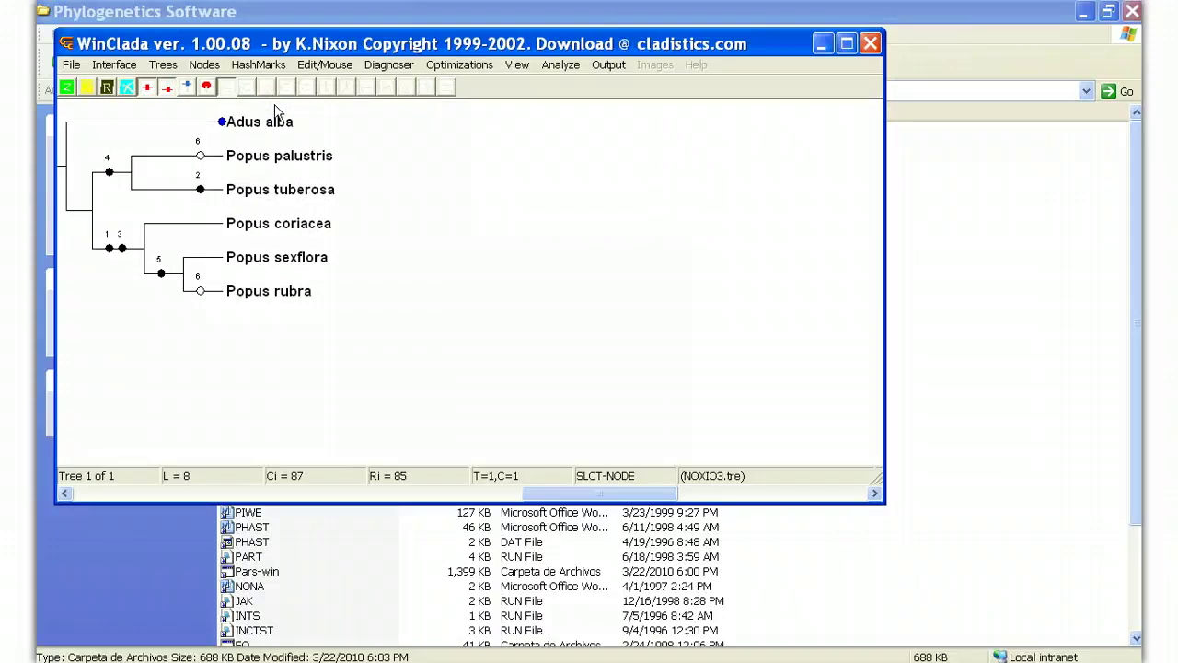
Export the hashmarked tree as the metafile 'Final Tree' and acknowledge the saved message
click(72, 65)
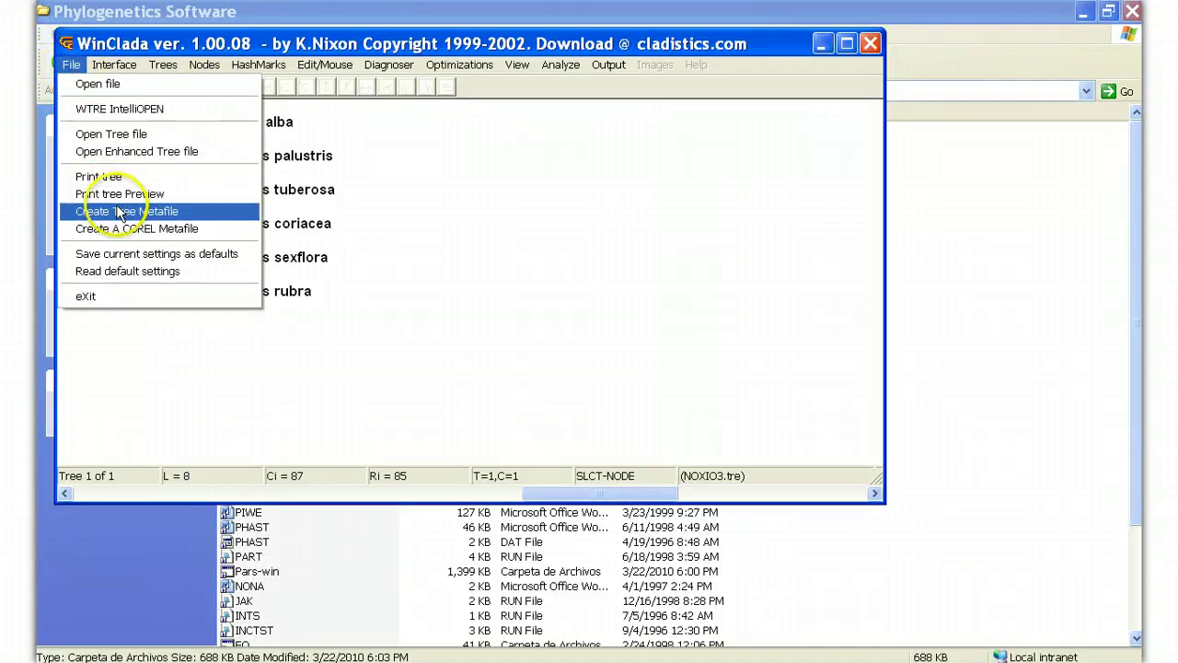
click(119, 213)
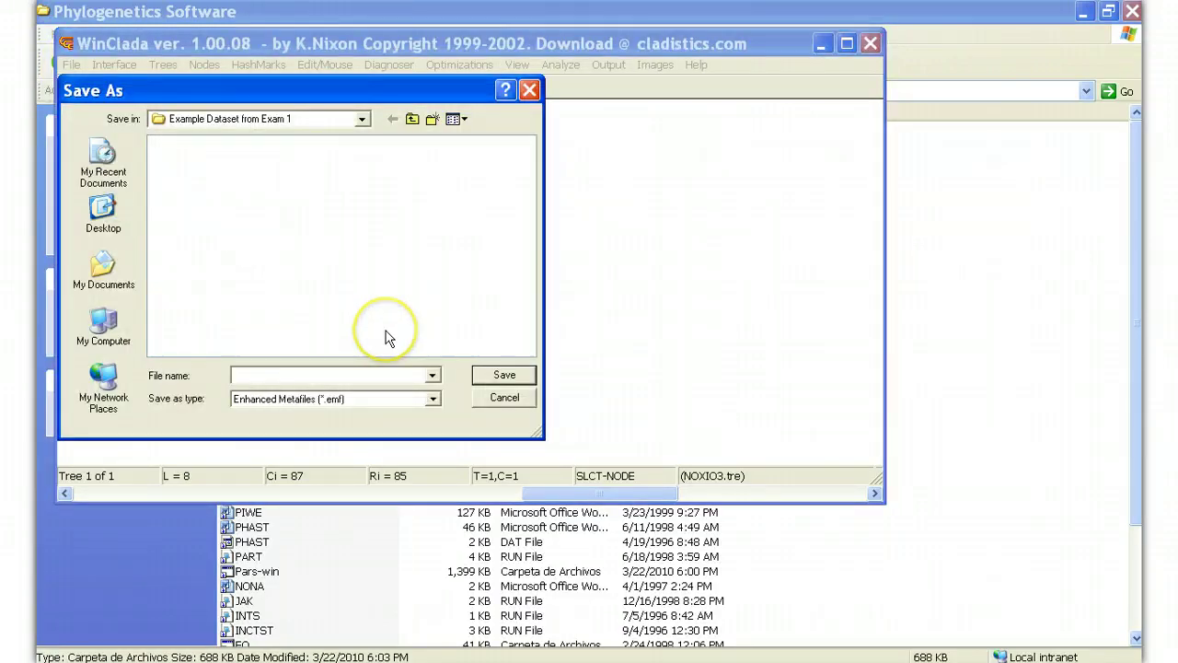
text(Final Tree)
key(Return)
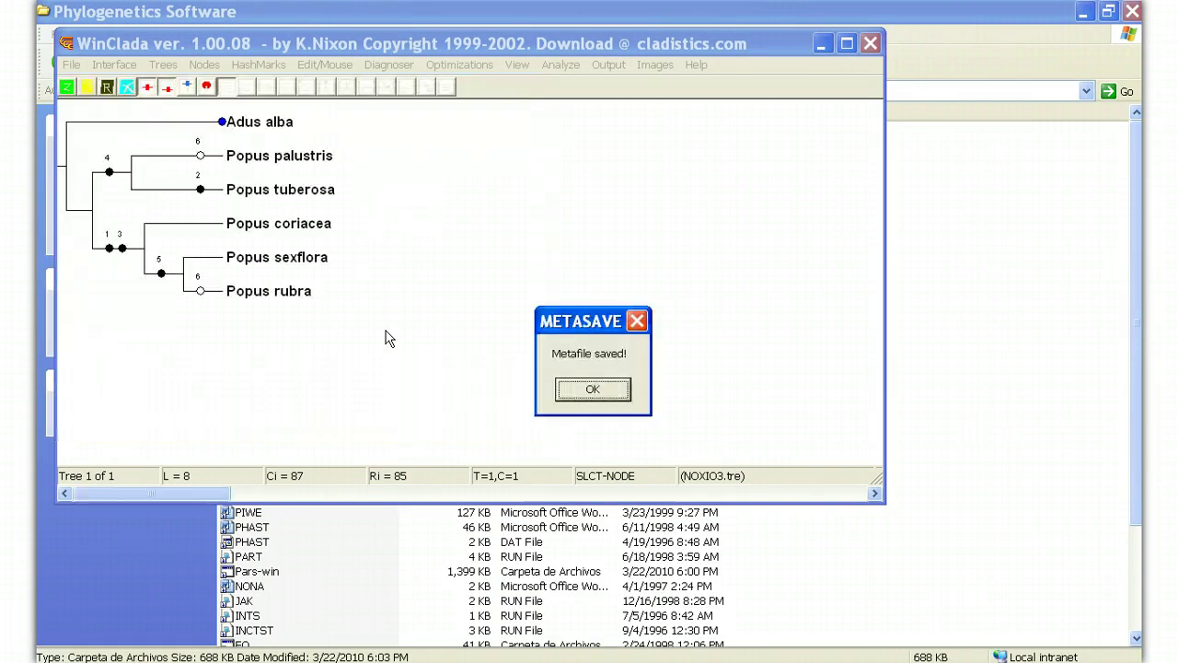
click(596, 390)
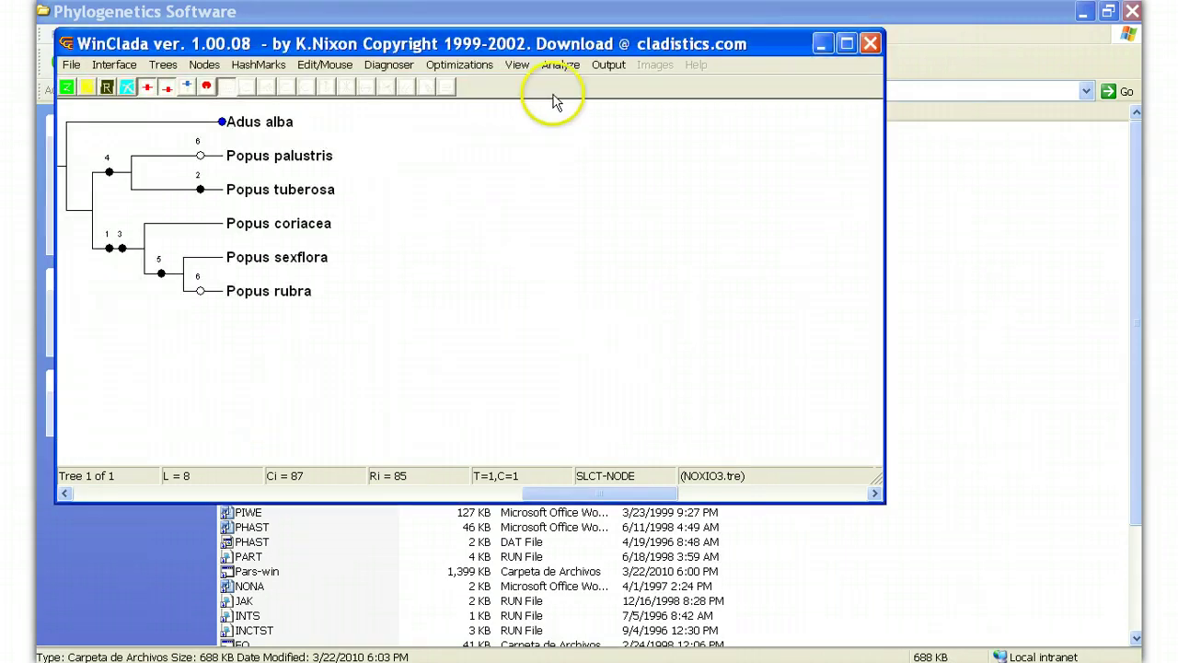
Run a 200-replication NONA bootstrap, giving branch support values 100, 82, 53 and 56
click(563, 66)
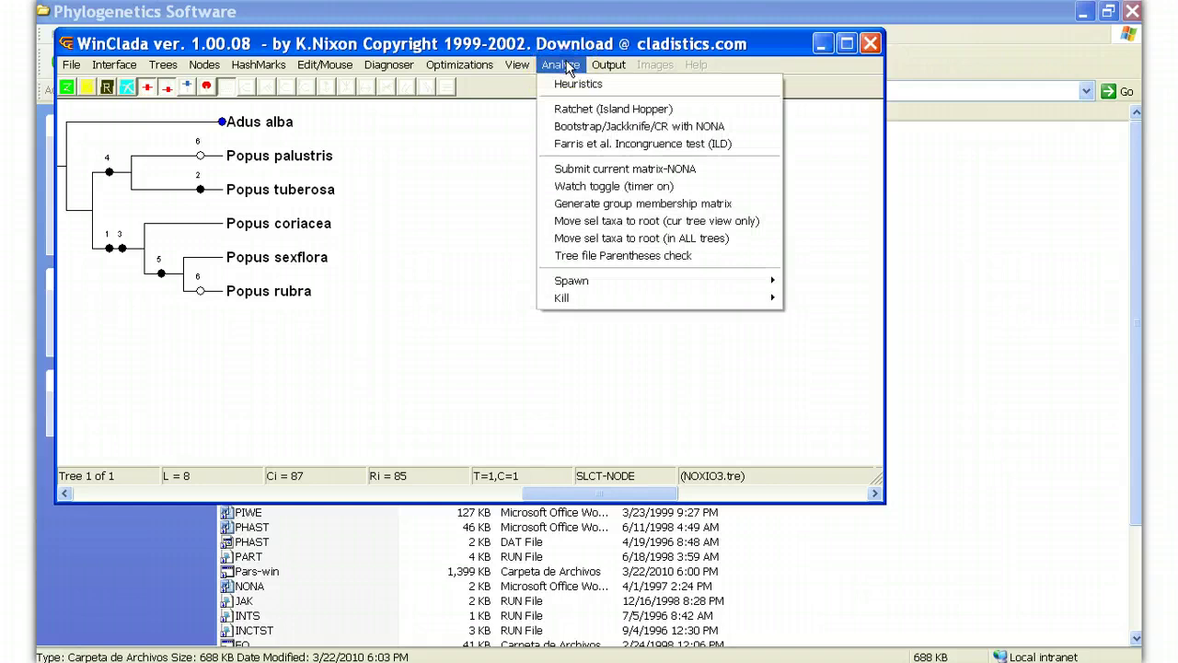
click(594, 125)
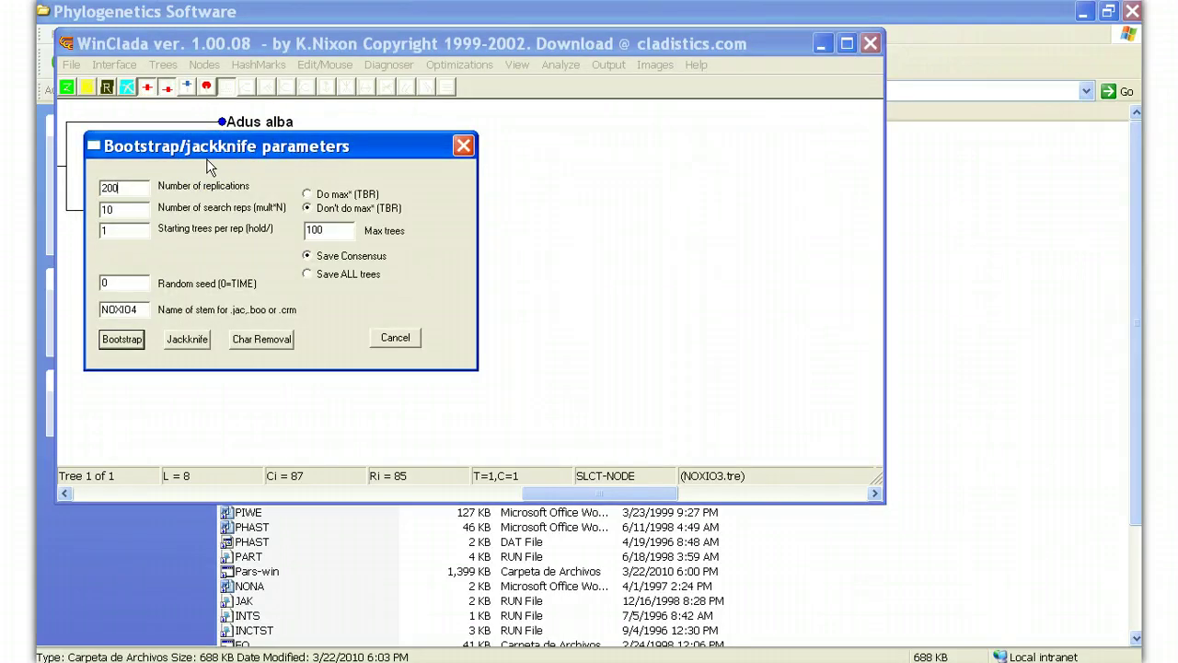
click(395, 338)
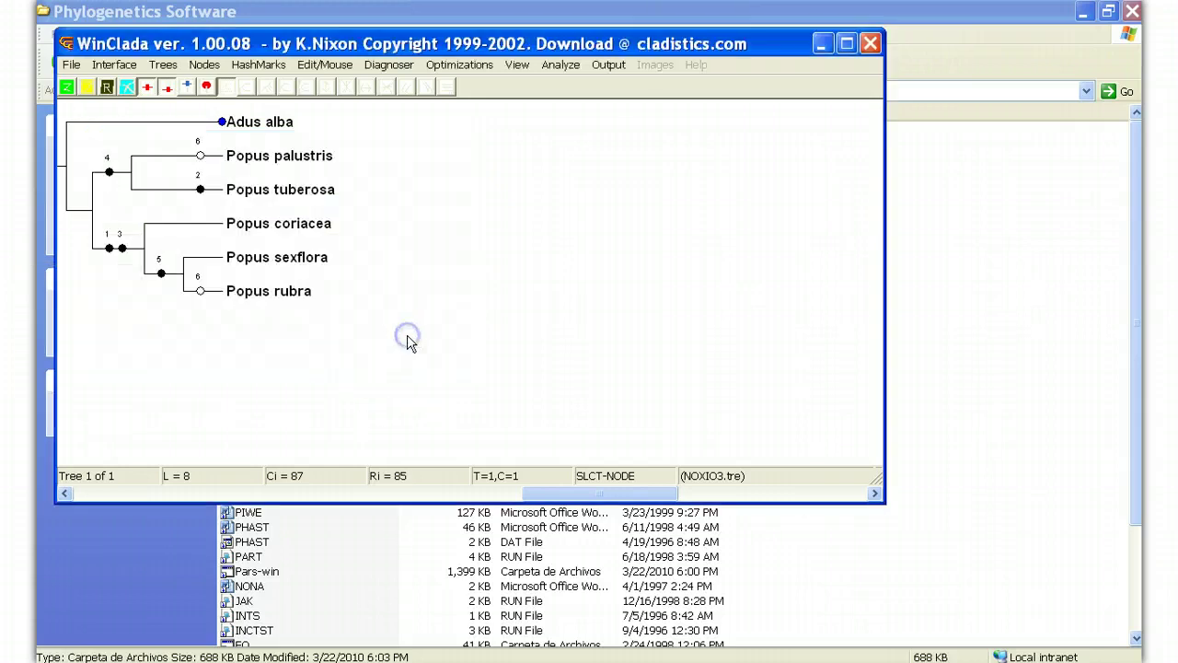
click(143, 439)
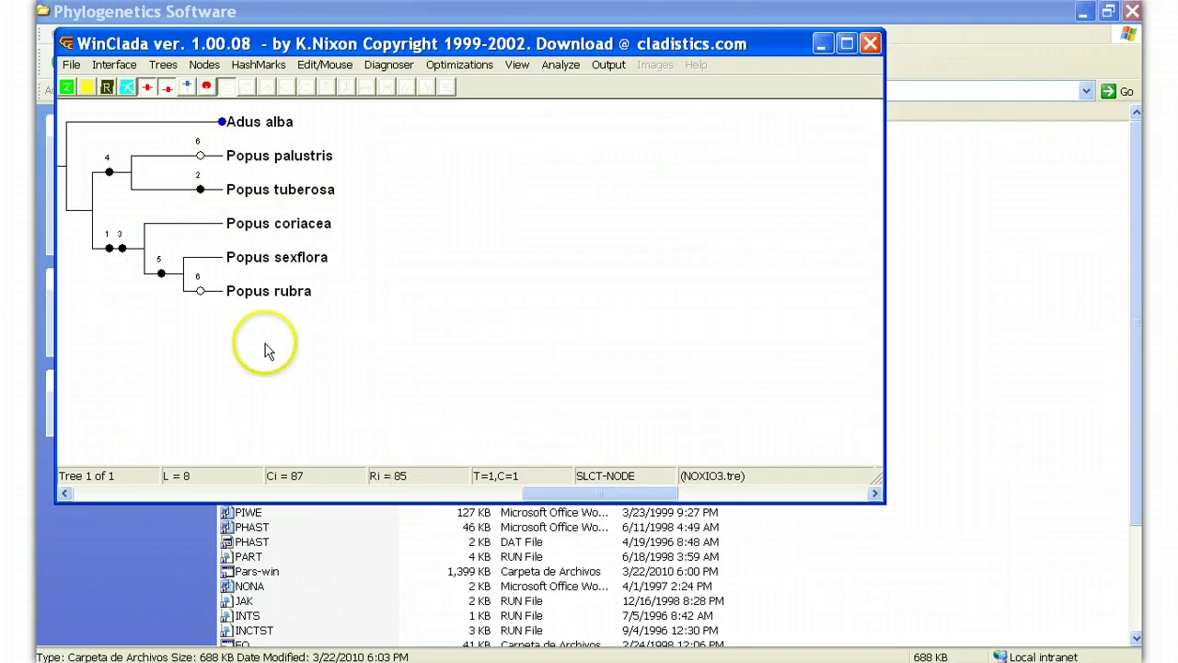
click(555, 65)
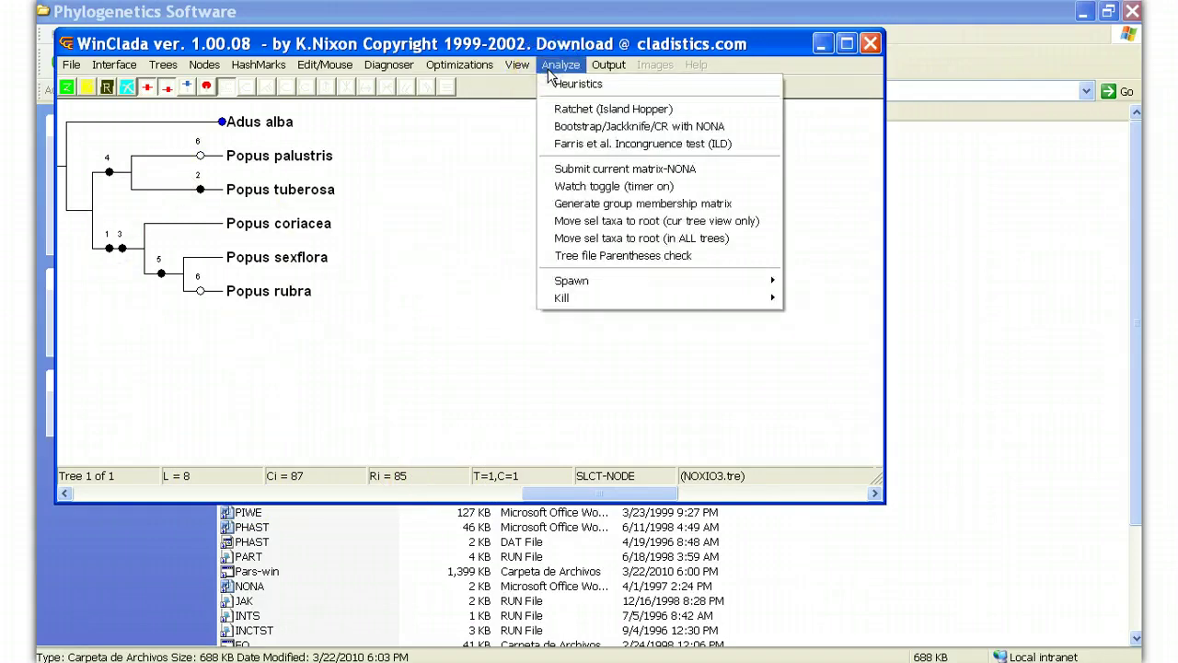
click(600, 126)
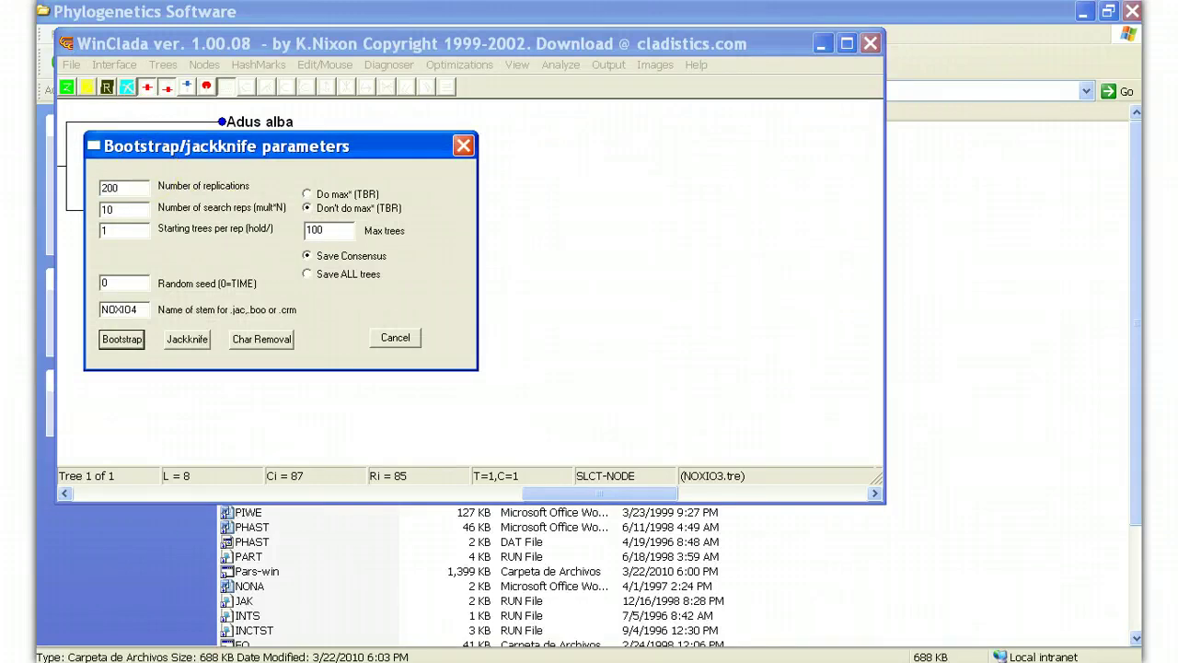
click(122, 339)
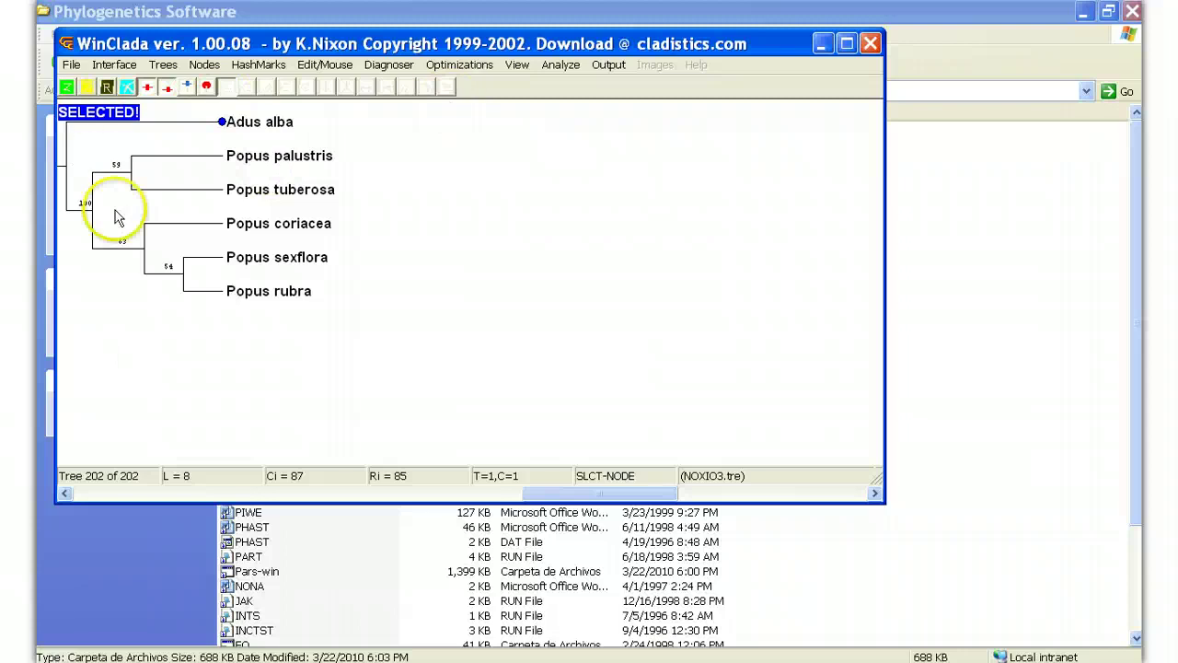
Save the bootstrap tree as the metafile 'Final B', then close WinClada
click(73, 67)
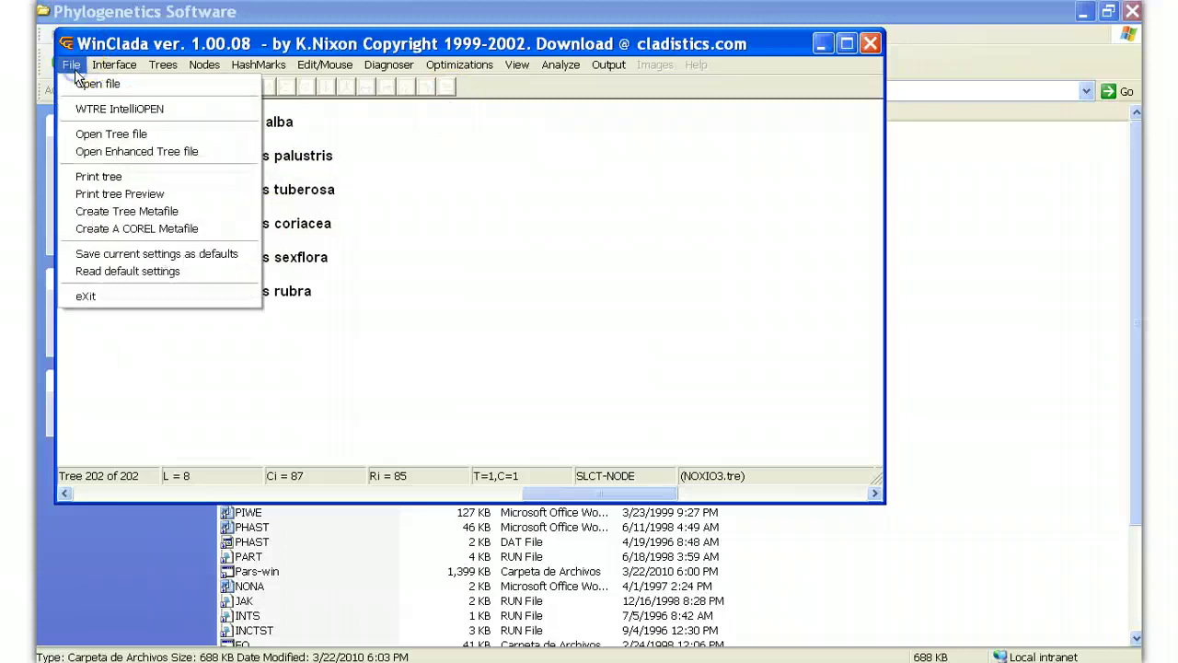
click(134, 216)
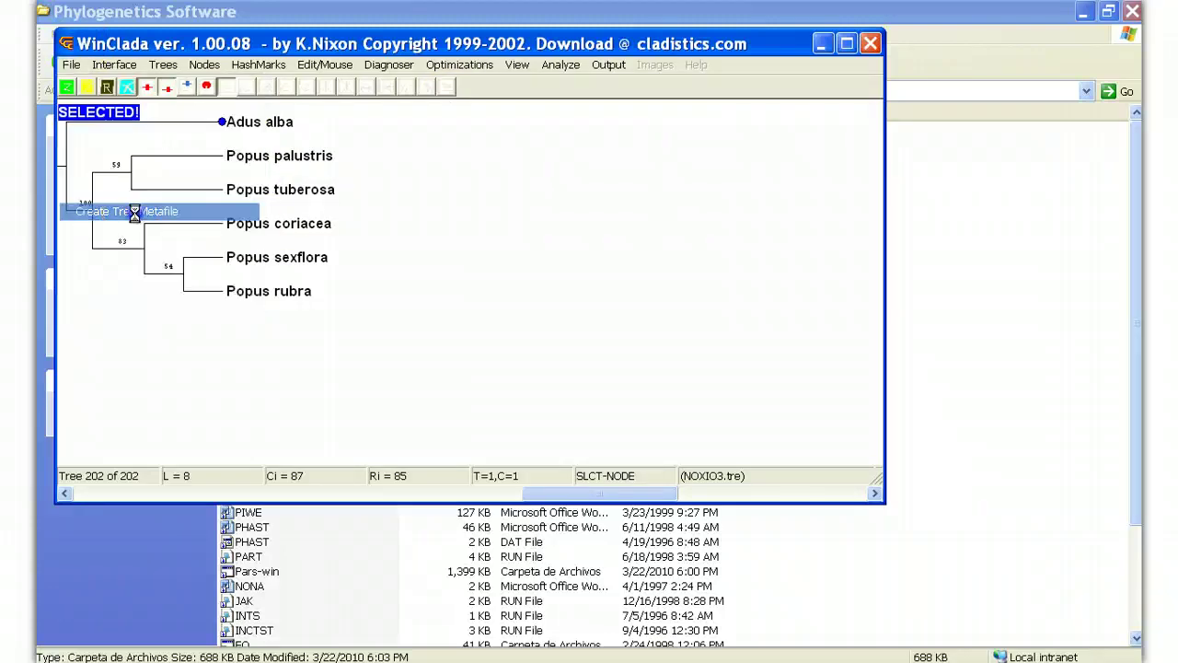
click(374, 377)
text(Fin)
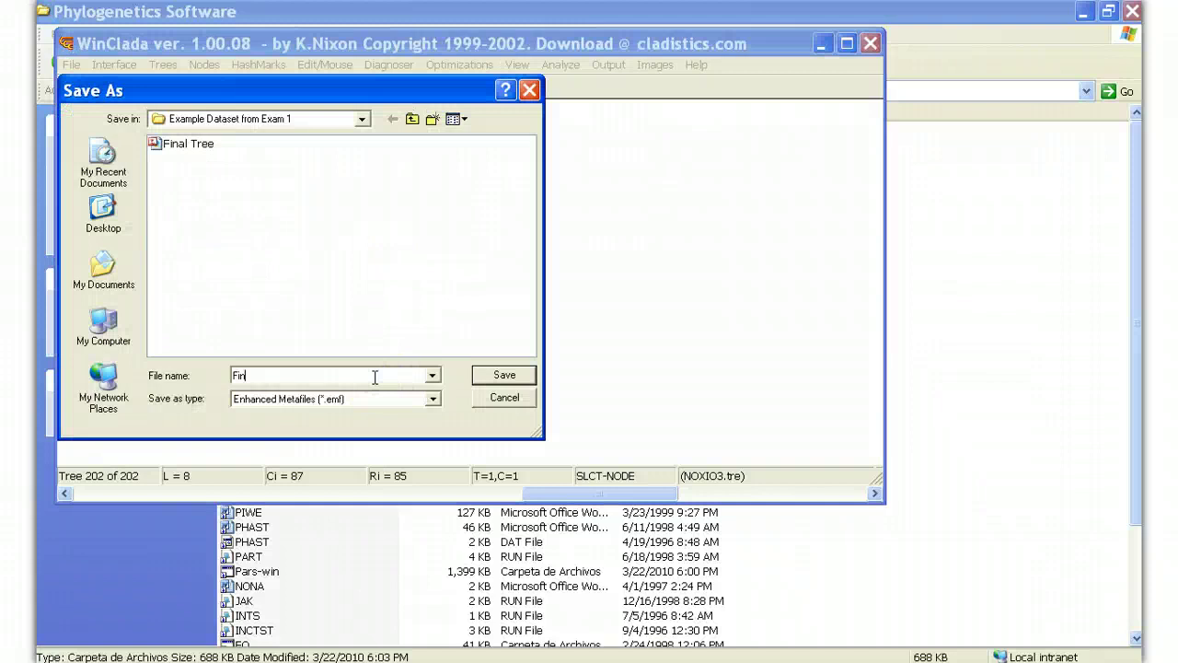
text(al Bootstrap)
click(505, 375)
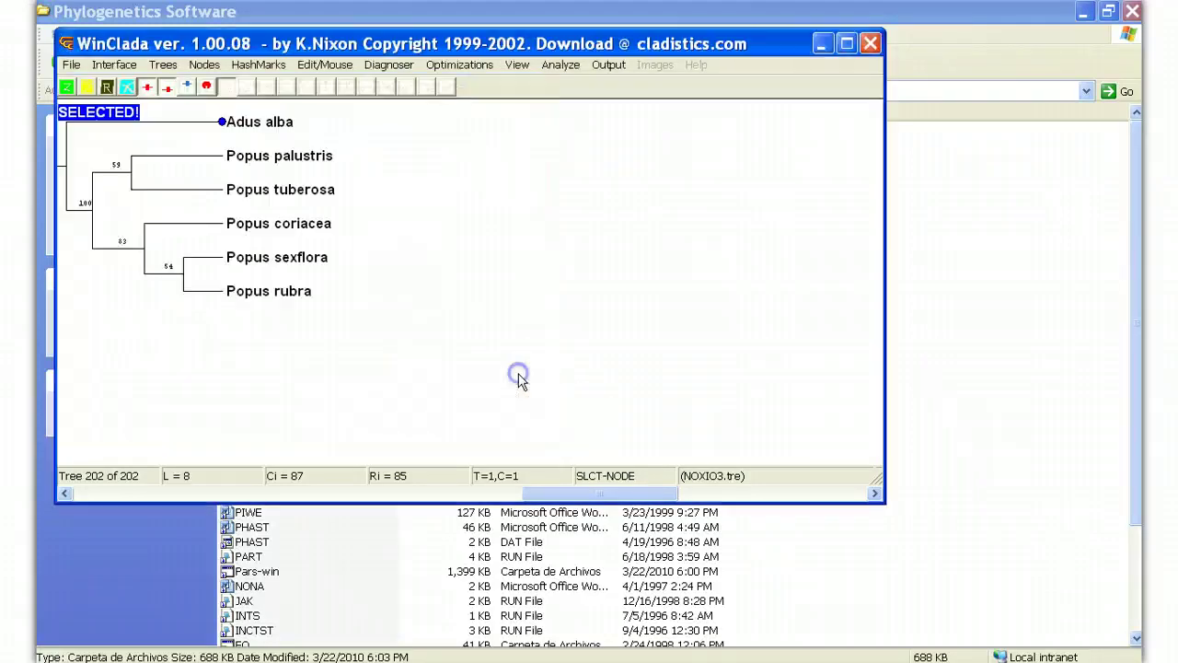
click(599, 387)
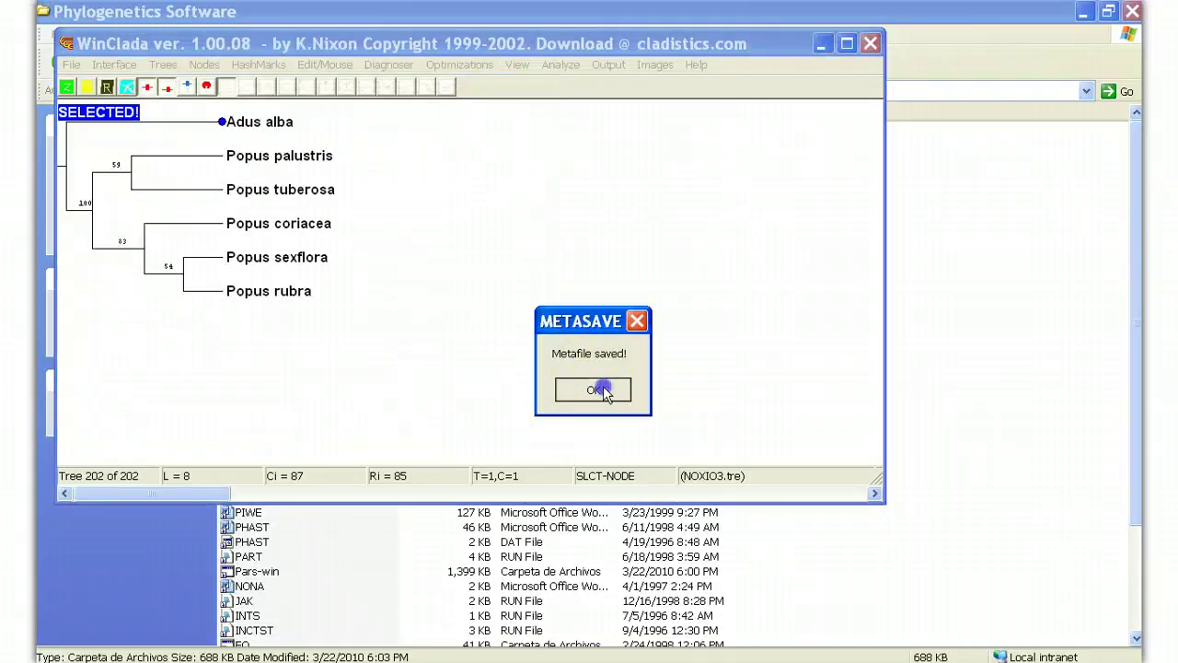
click(870, 43)
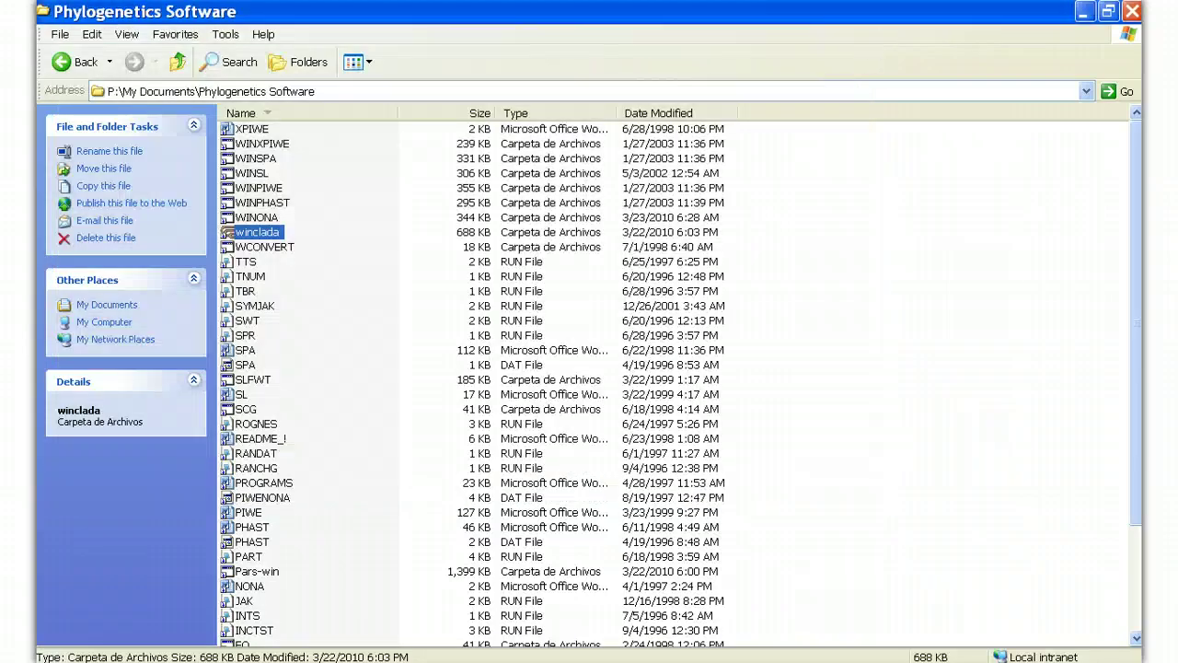
From My Documents > Plant Evolution > Independent Research Project, open Basic Poster Template in PowerPoint
click(1131, 11)
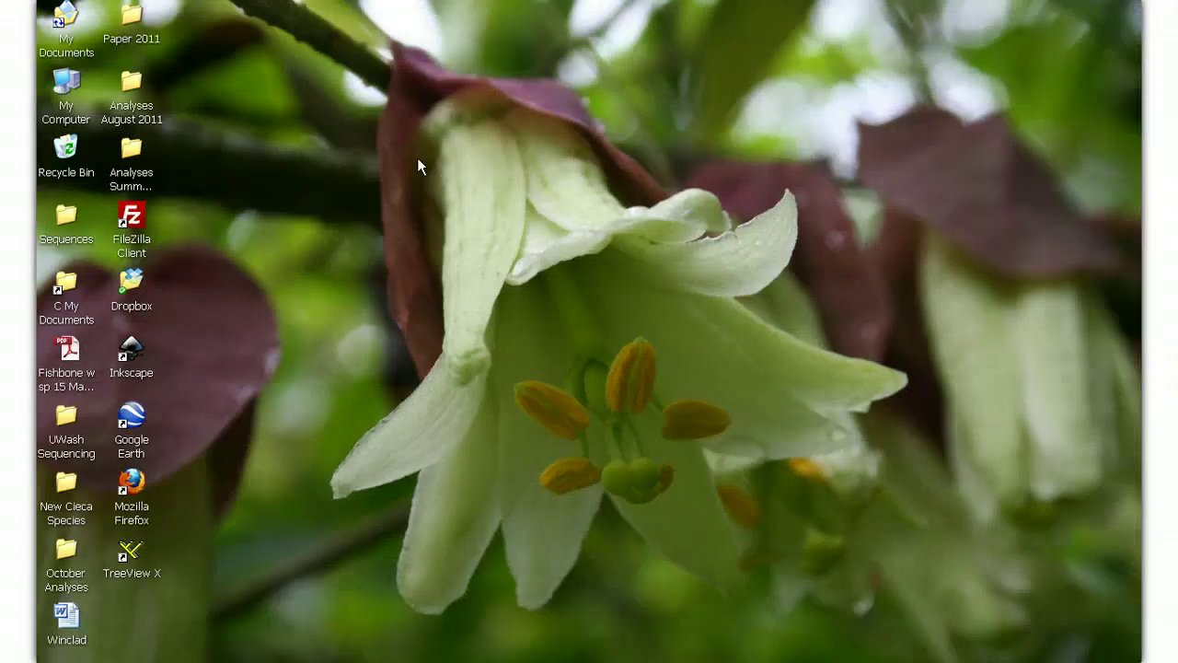
click(72, 280)
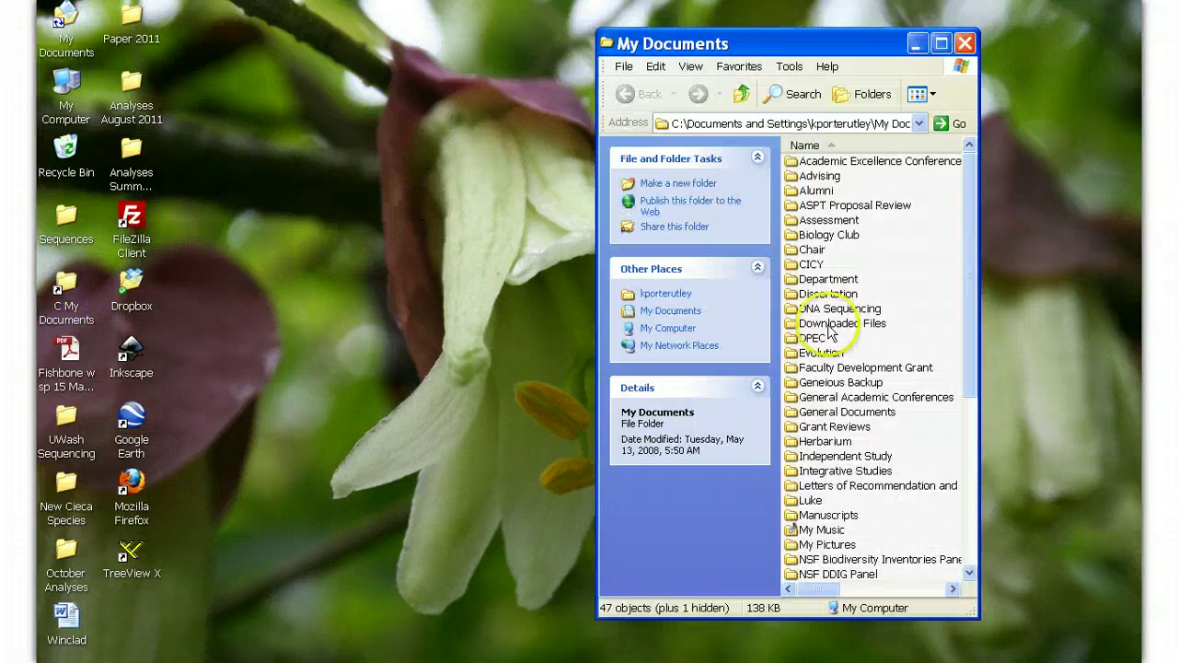
scroll(997, 405, down, 5)
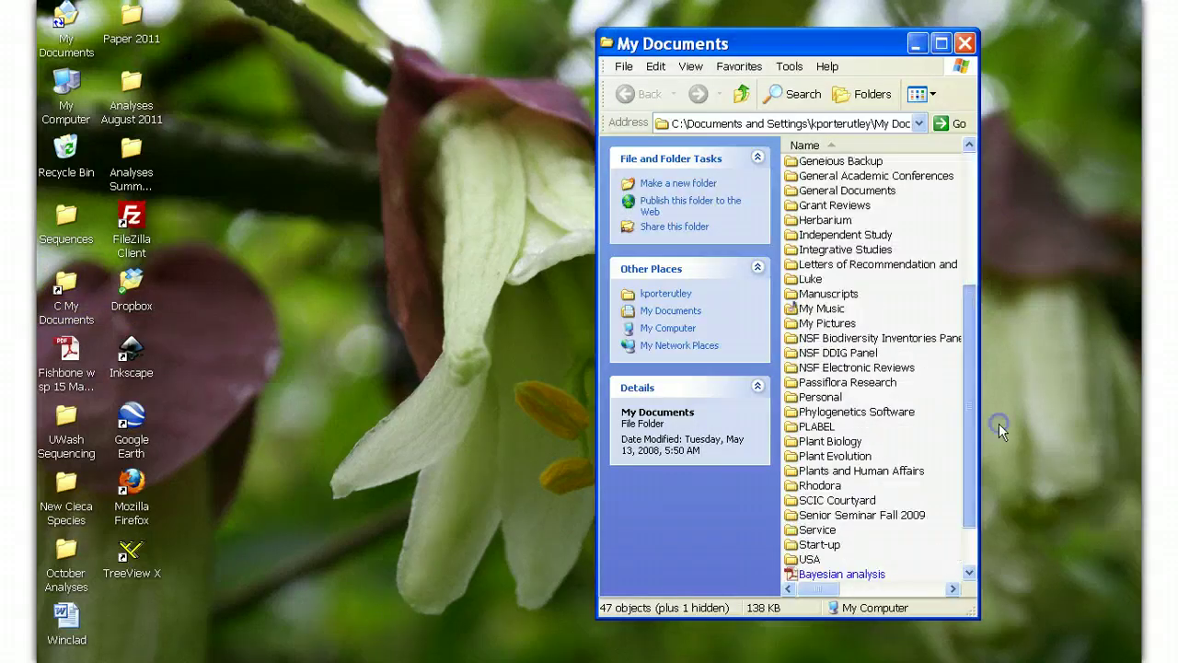
click(842, 456)
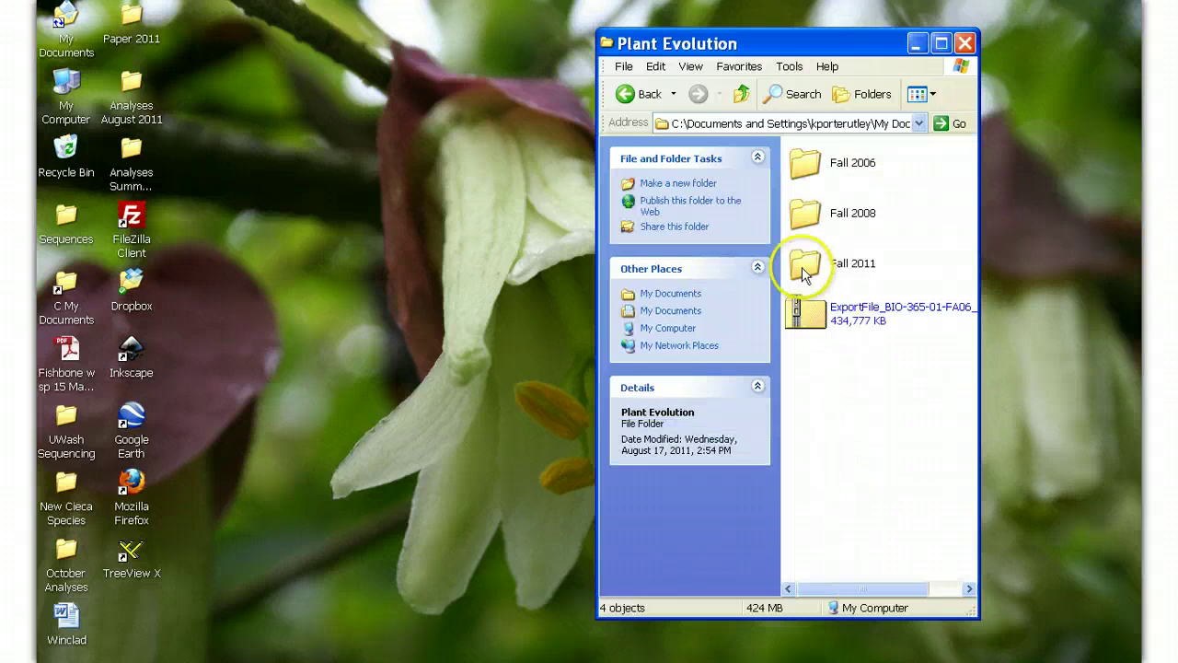
double_click(803, 258)
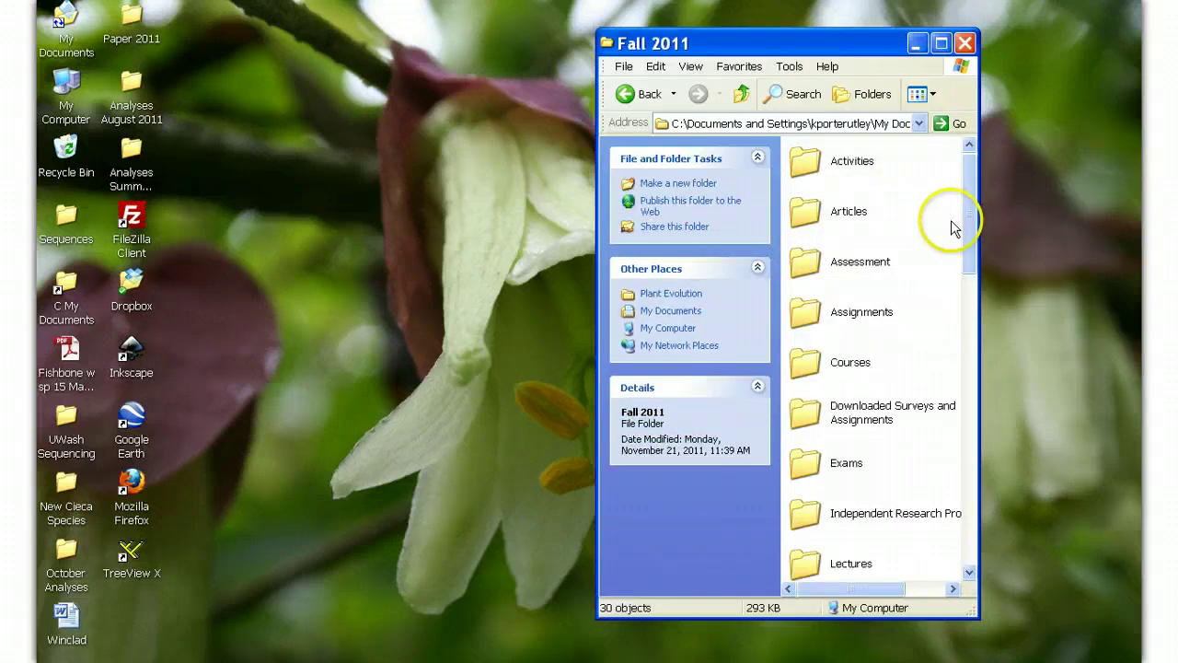
drag(965, 226, 976, 303)
double_click(875, 211)
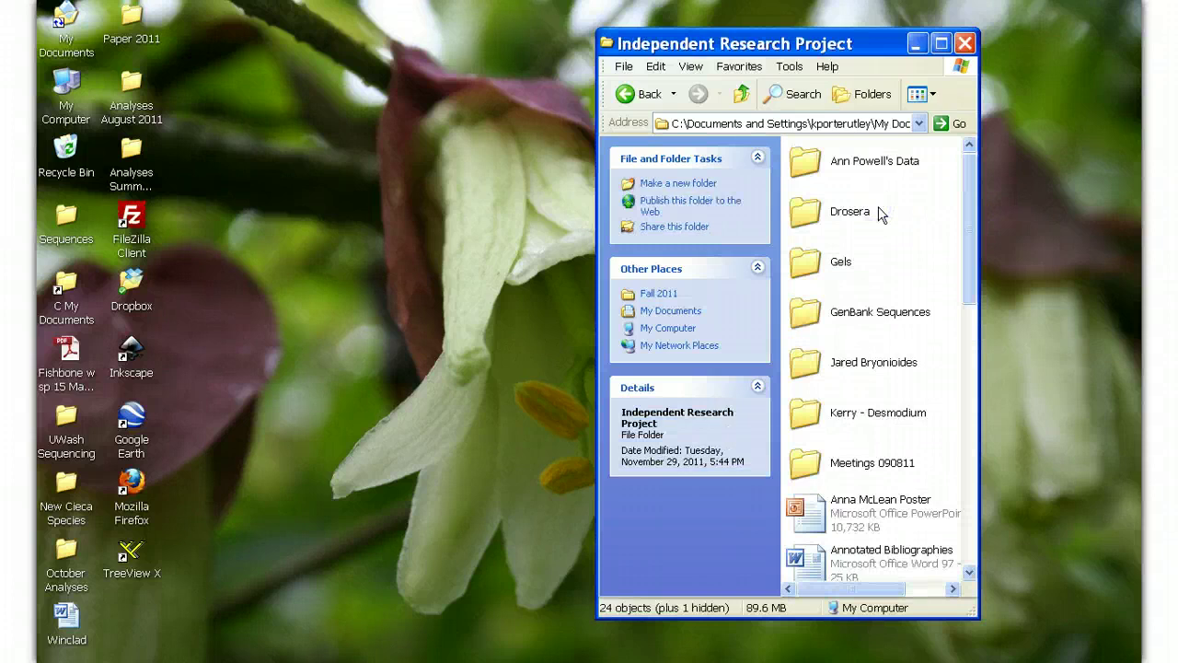
mouse_move(839, 318)
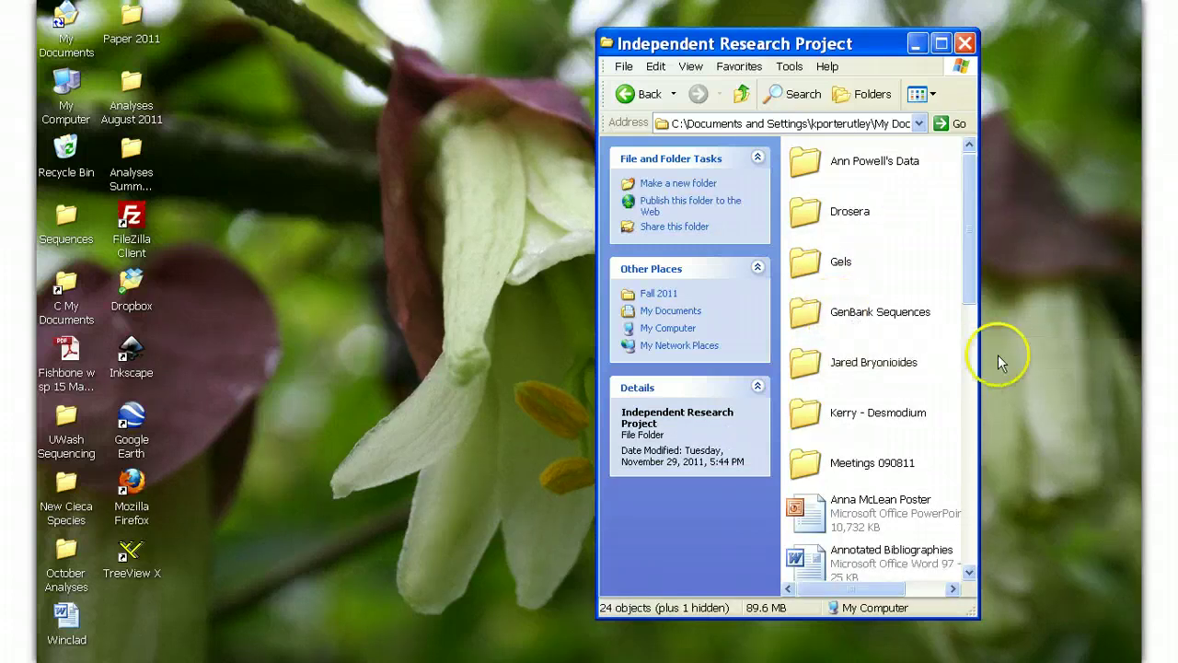
drag(968, 263, 977, 337)
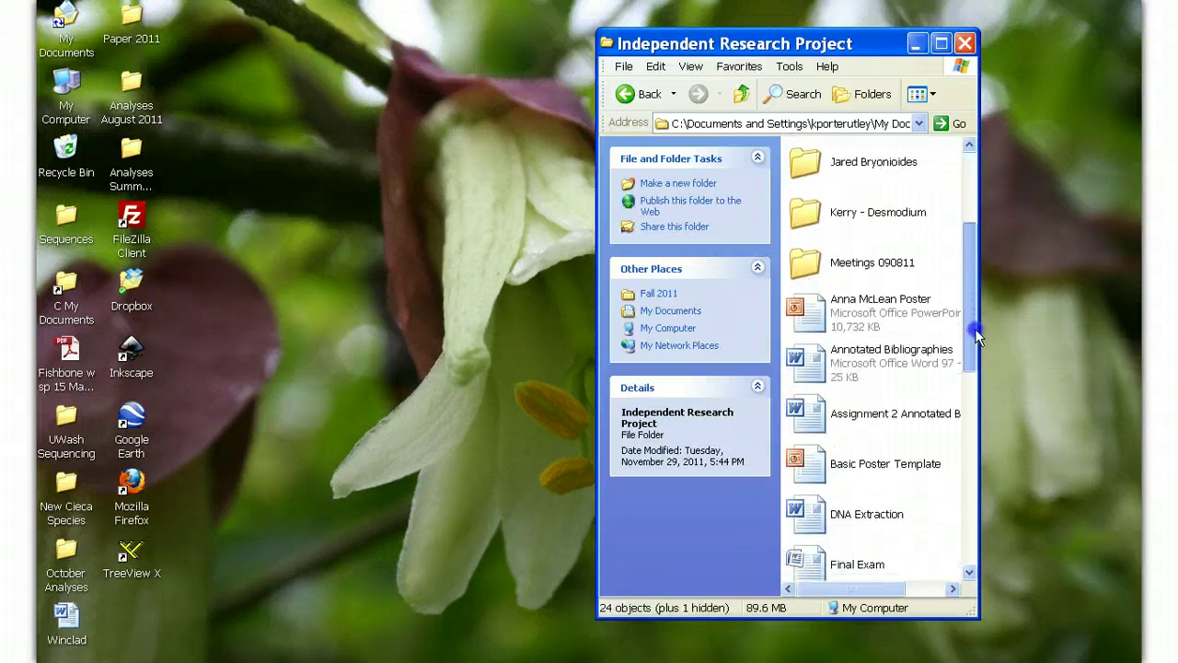
click(833, 462)
double_click(831, 467)
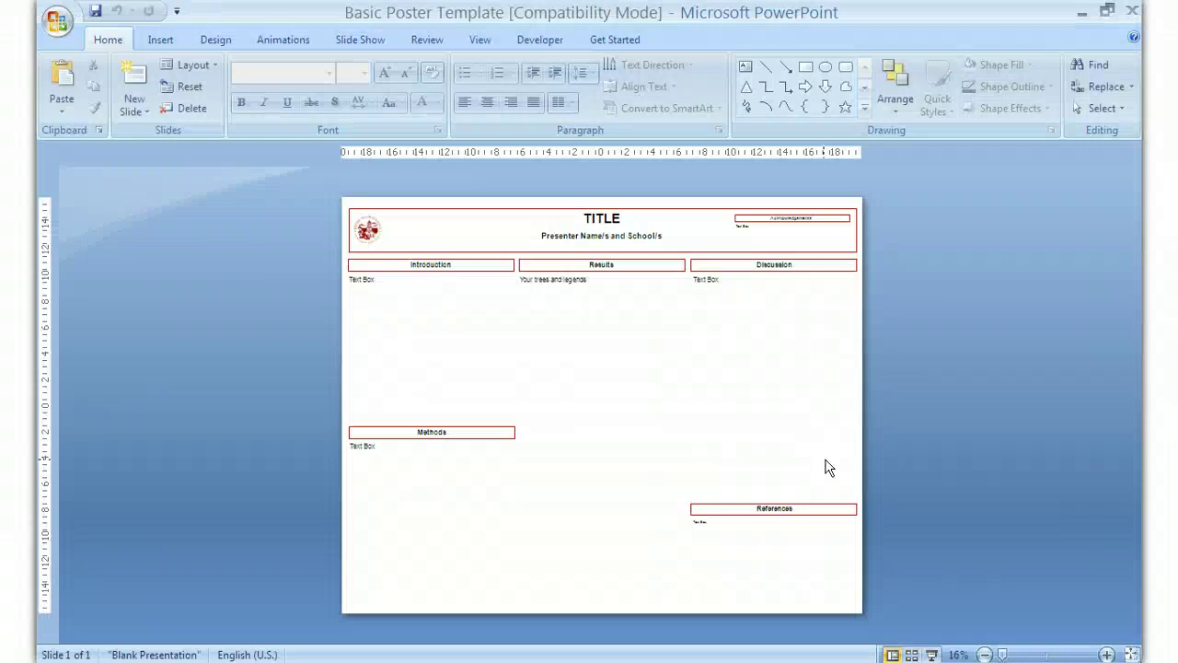
click(370, 283)
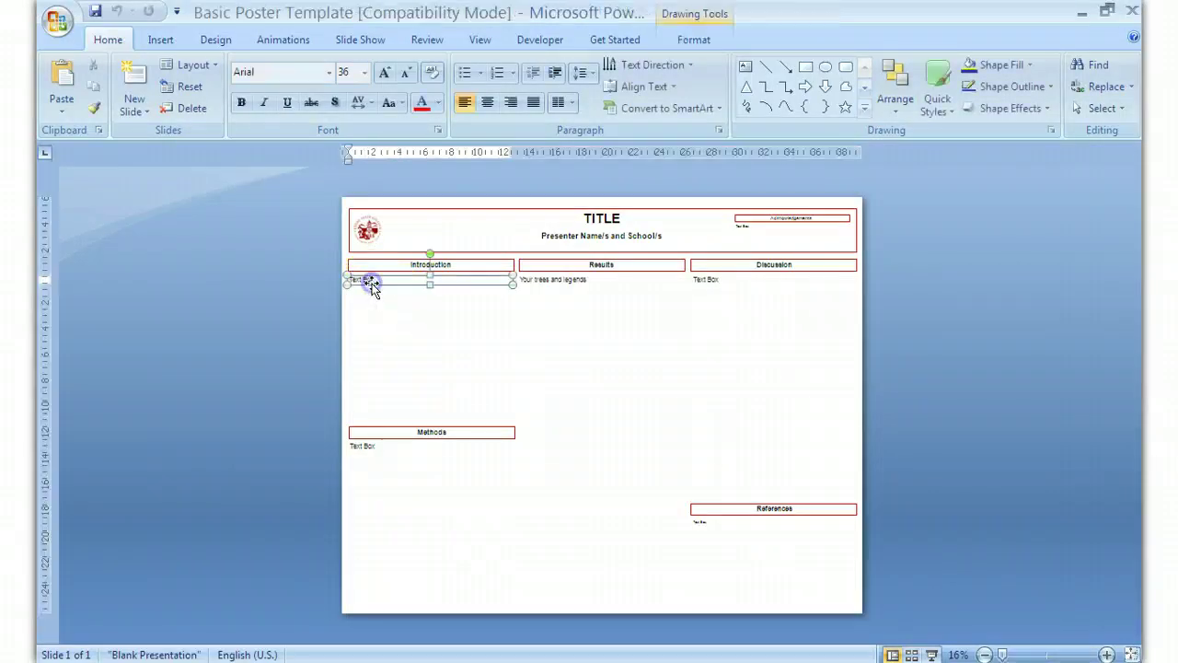
click(554, 281)
click(714, 281)
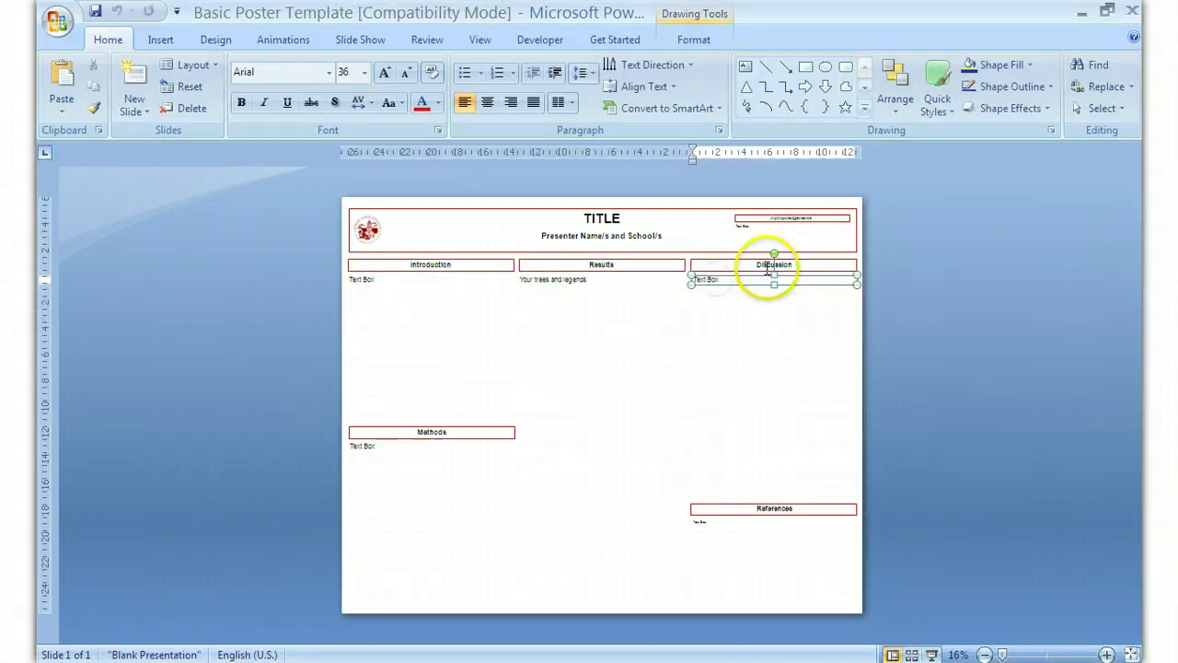
click(593, 266)
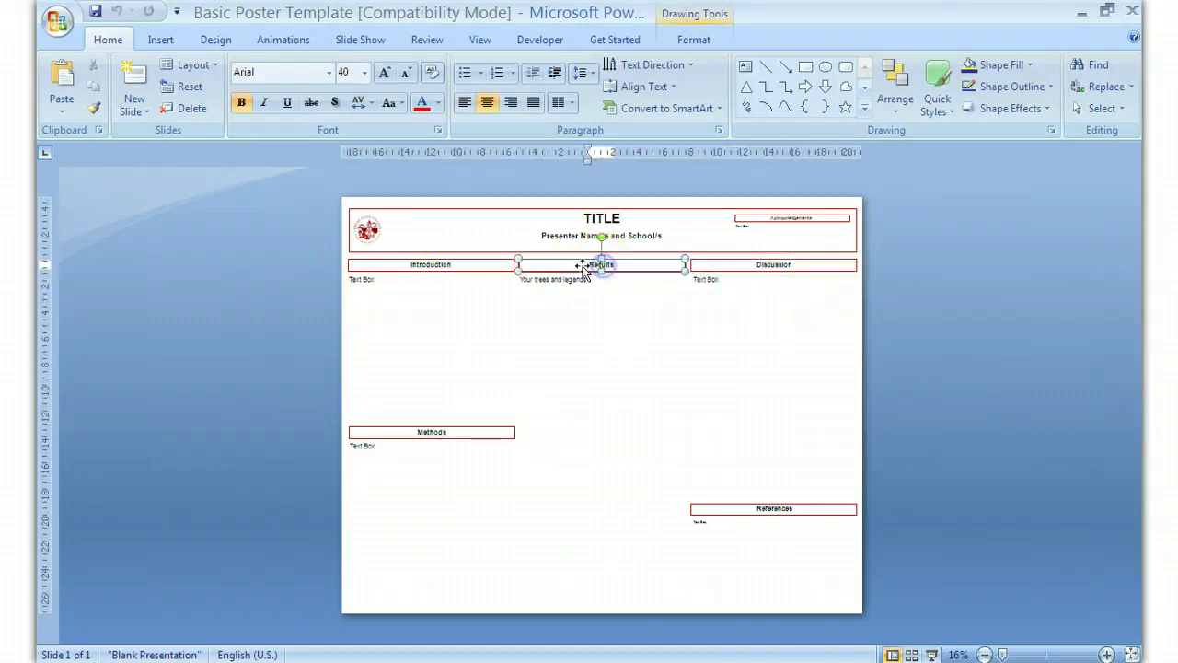
click(411, 269)
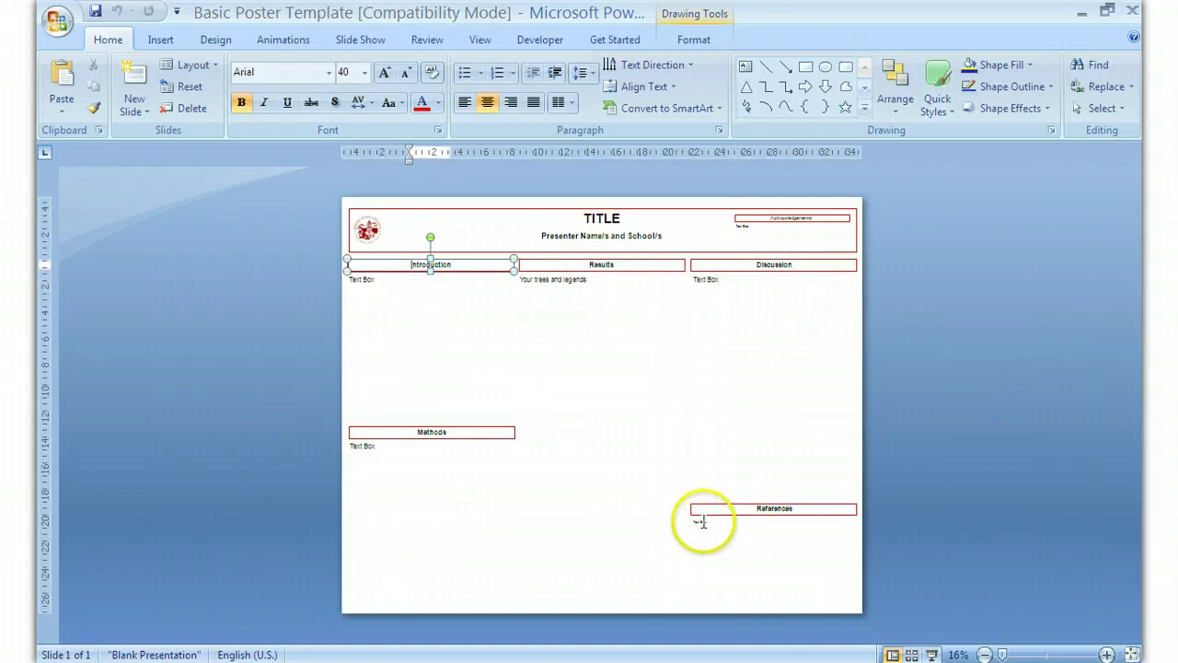
click(701, 523)
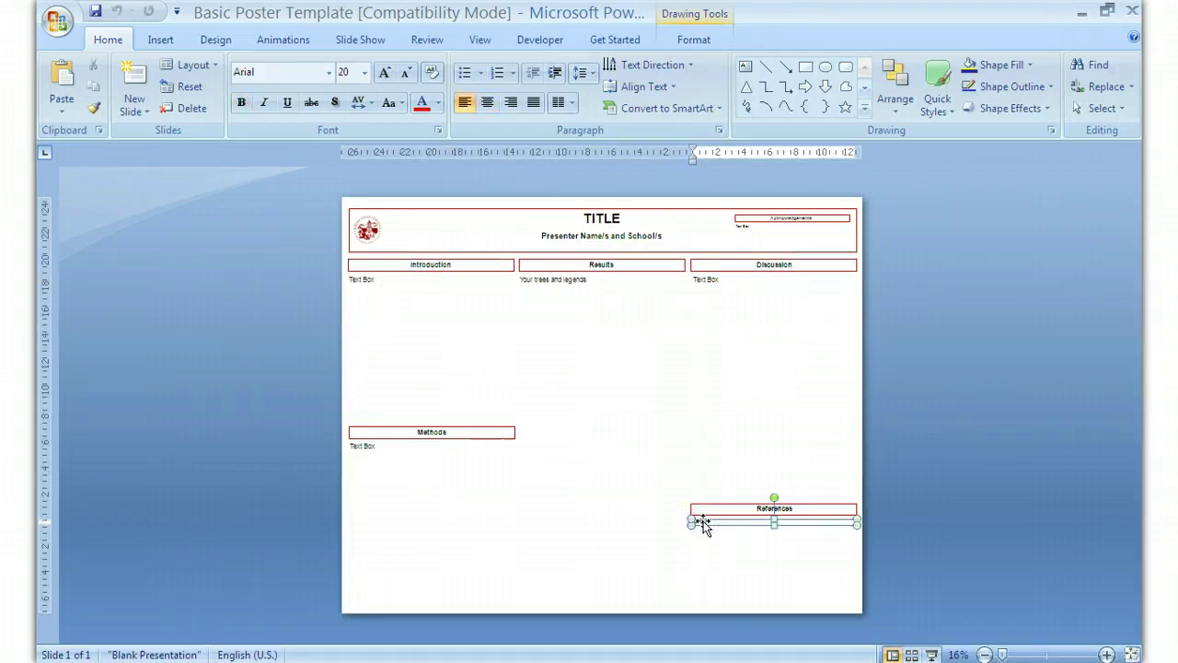
click(739, 525)
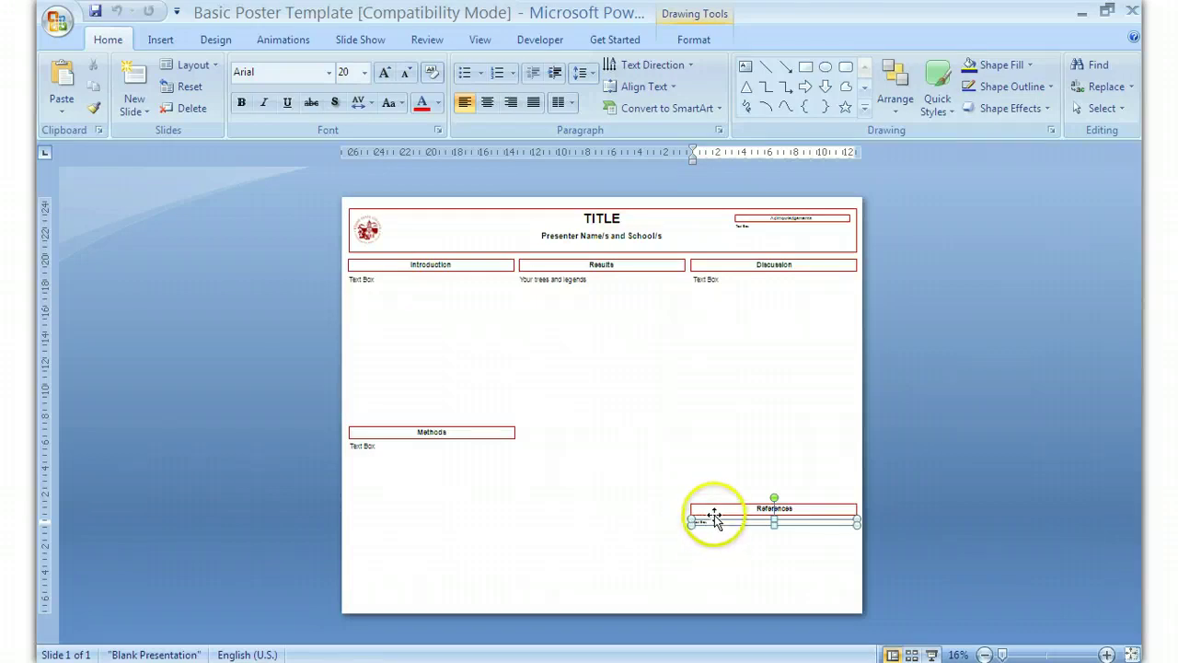
click(726, 530)
click(728, 525)
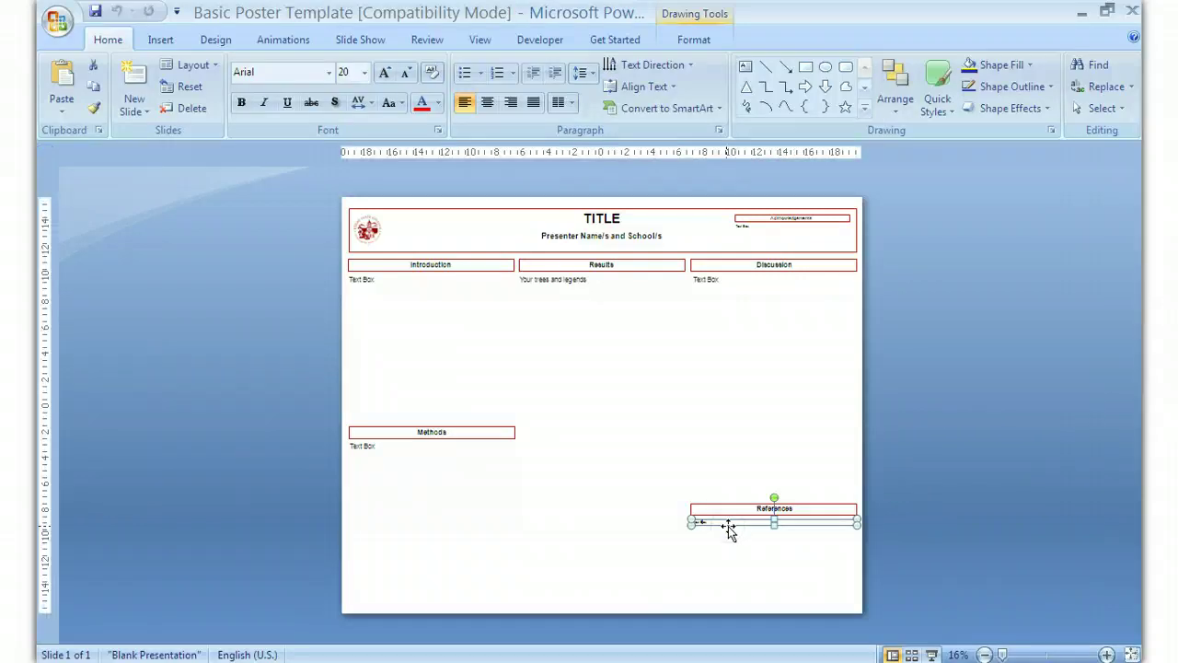
Move the text box up to mid-slide below the Results heading and zoom in on it
click(562, 350)
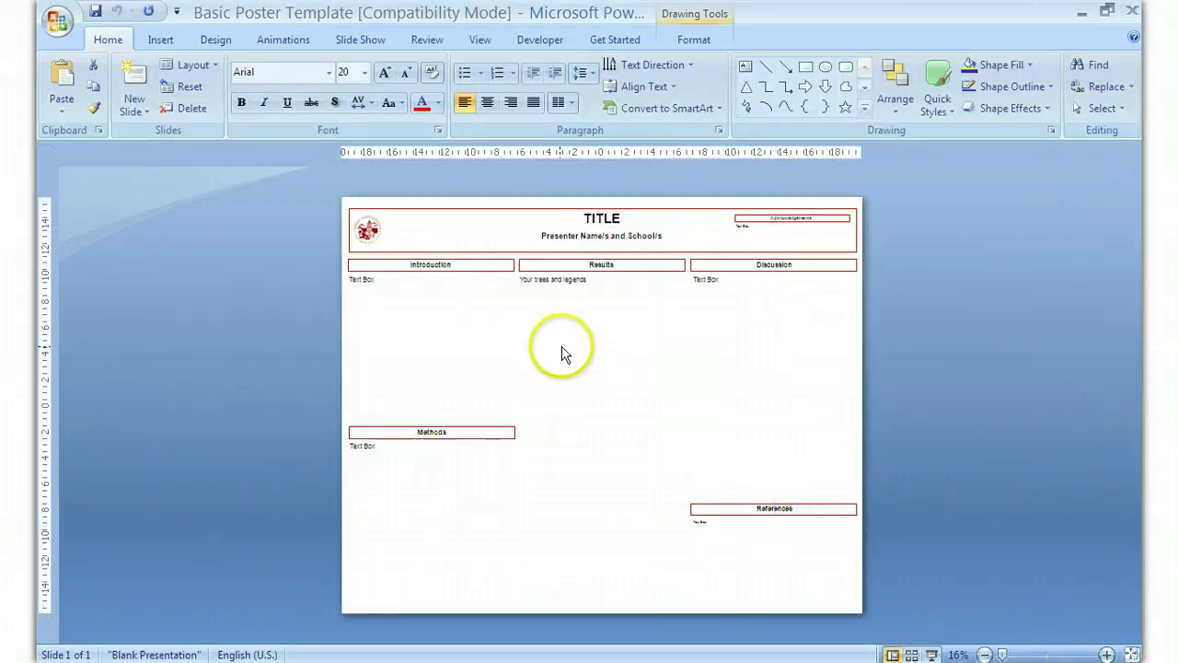
key(ctrl+z)
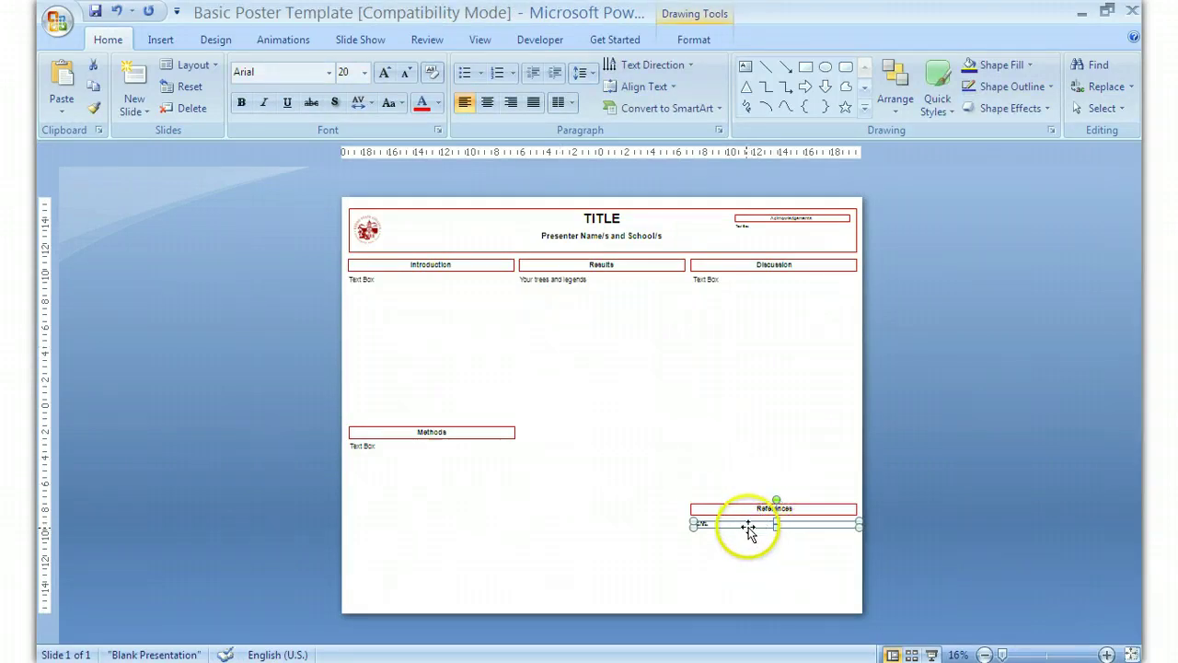
drag(747, 529, 575, 384)
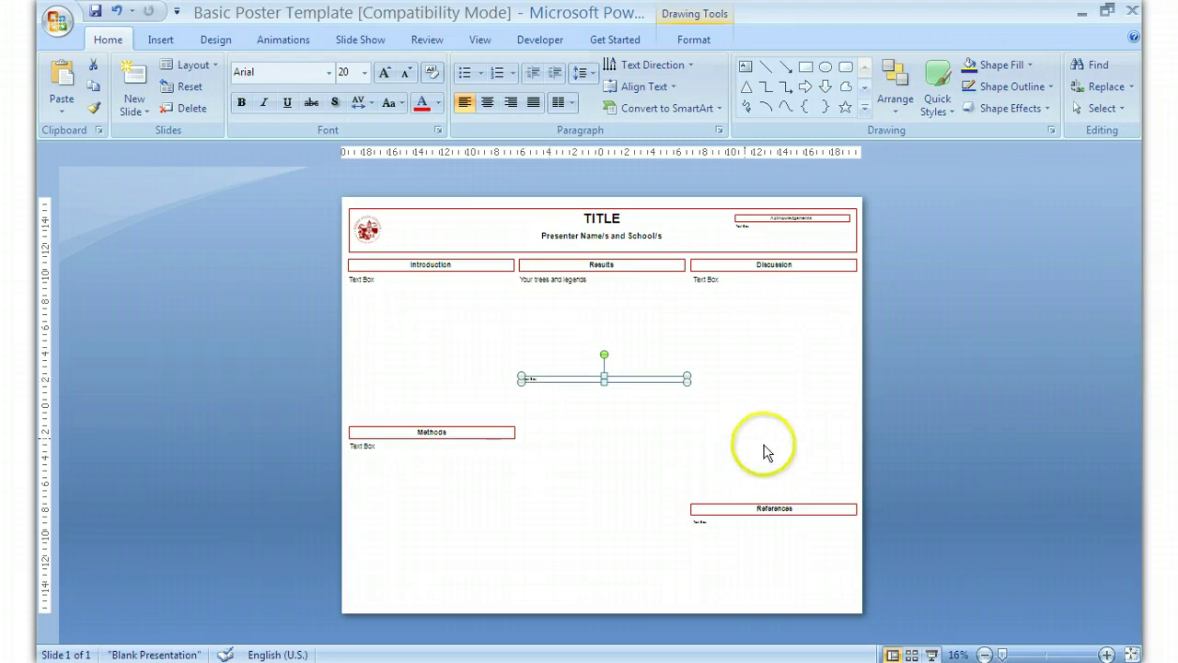
click(1107, 654)
click(1108, 654)
click(1107, 654)
click(1107, 655)
click(1107, 654)
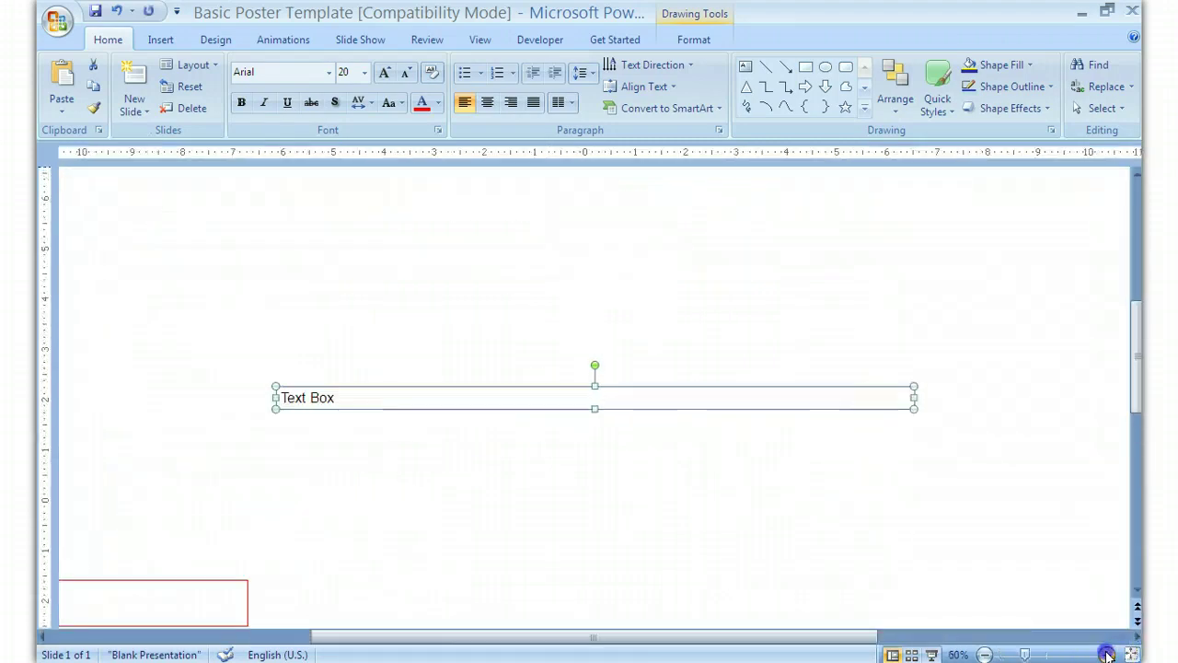
click(1108, 654)
click(290, 394)
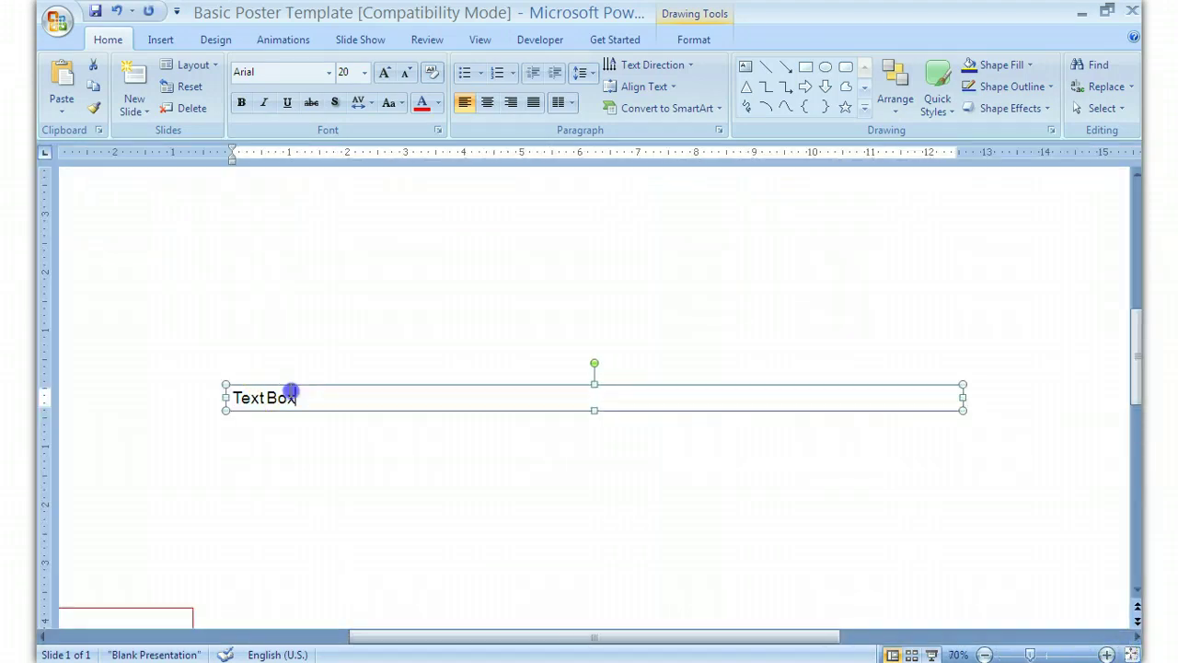
Type 'Figure 1: Single most parsimonious tree from a heuristic analysis of 6 morphological characters. L=8, CI=87'
key(BackSpace)
key(BackSpace)
key(BackSpace)
key(BackSpace)
key(BackSpace)
key(BackSpace)
key(BackSpace)
key(BackSpace)
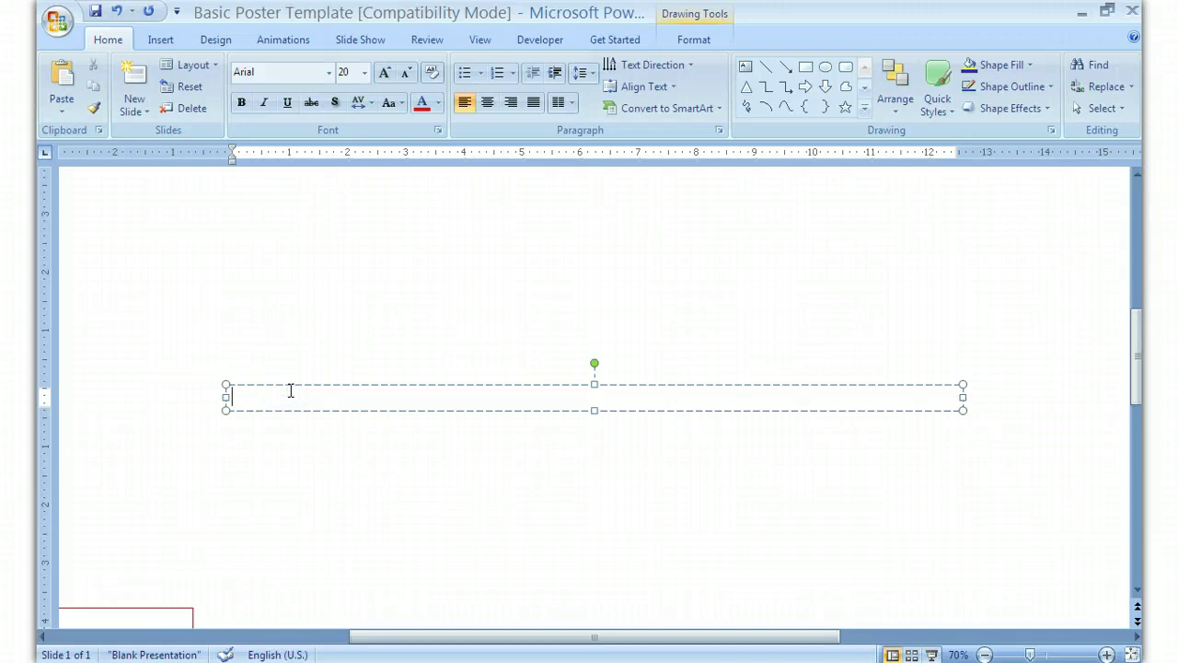
text(Figure 1:  Sinc)
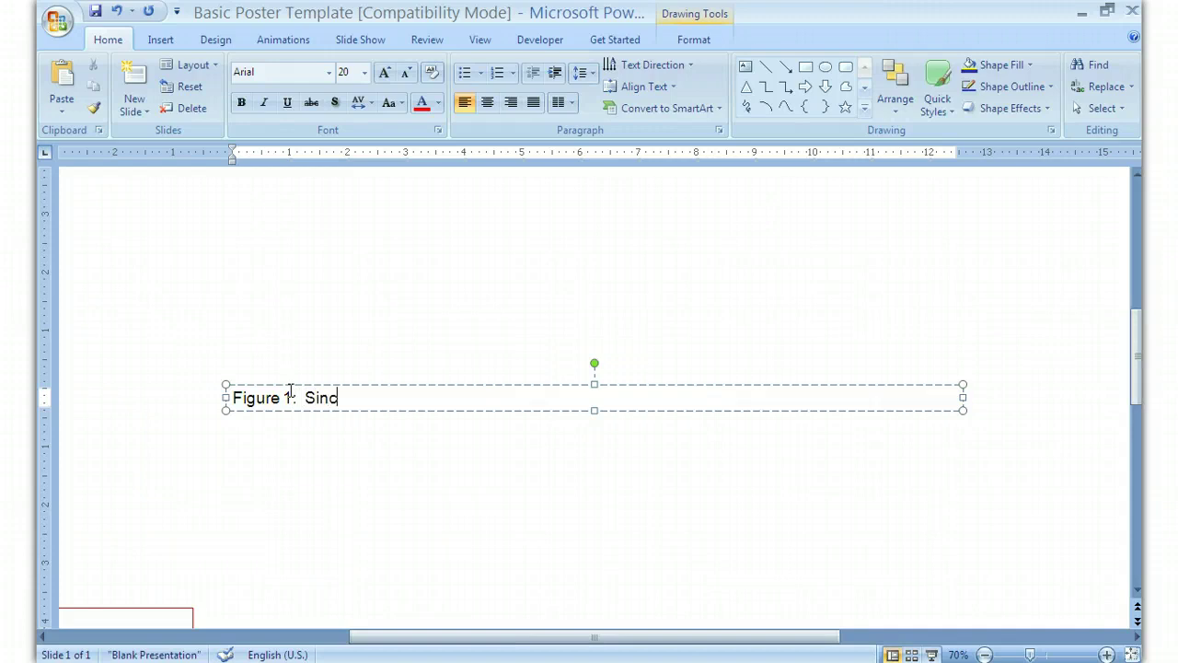
key(BackSpace)
text(gle most par)
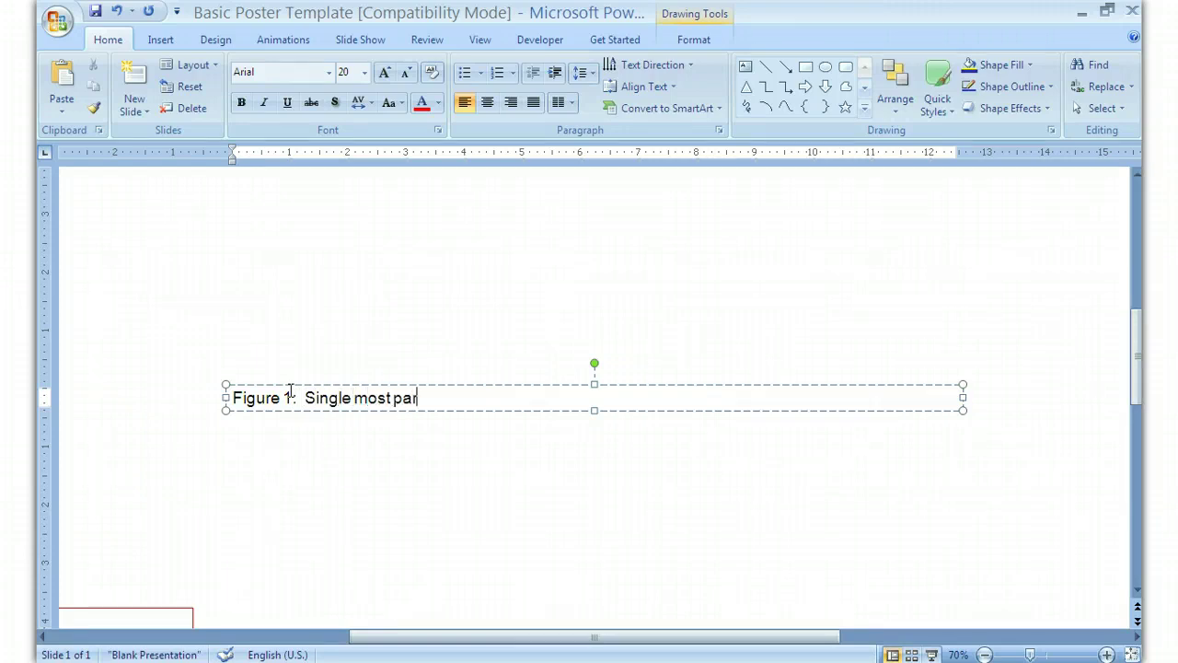
text(simonious tre)
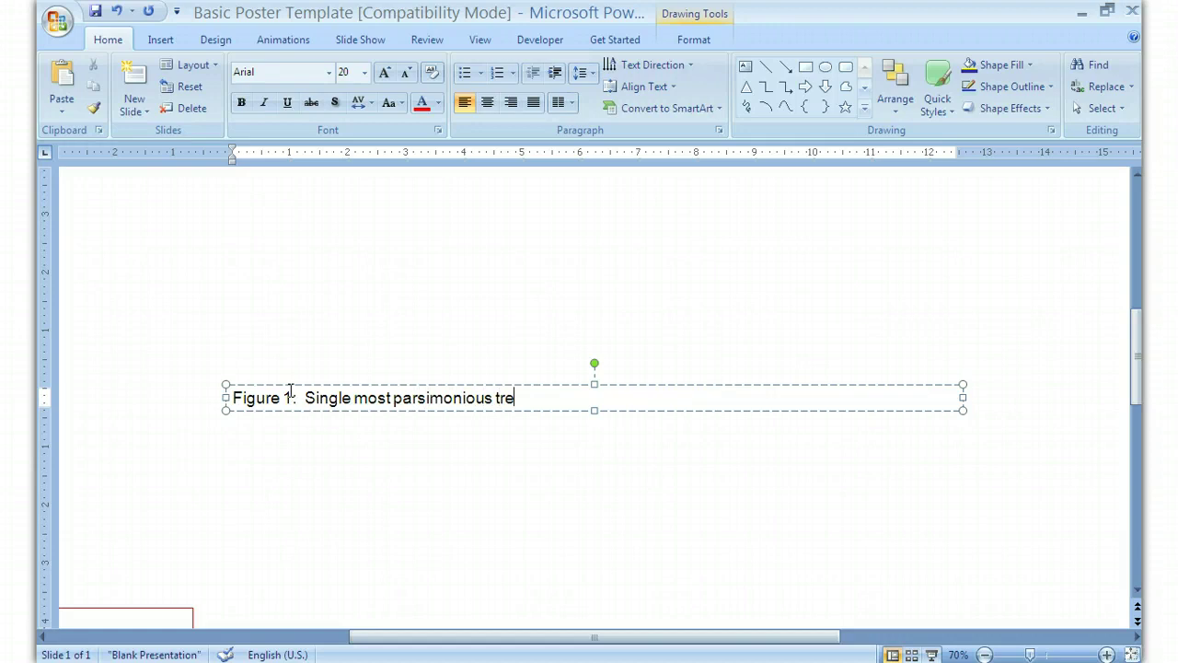
text(e from a hu)
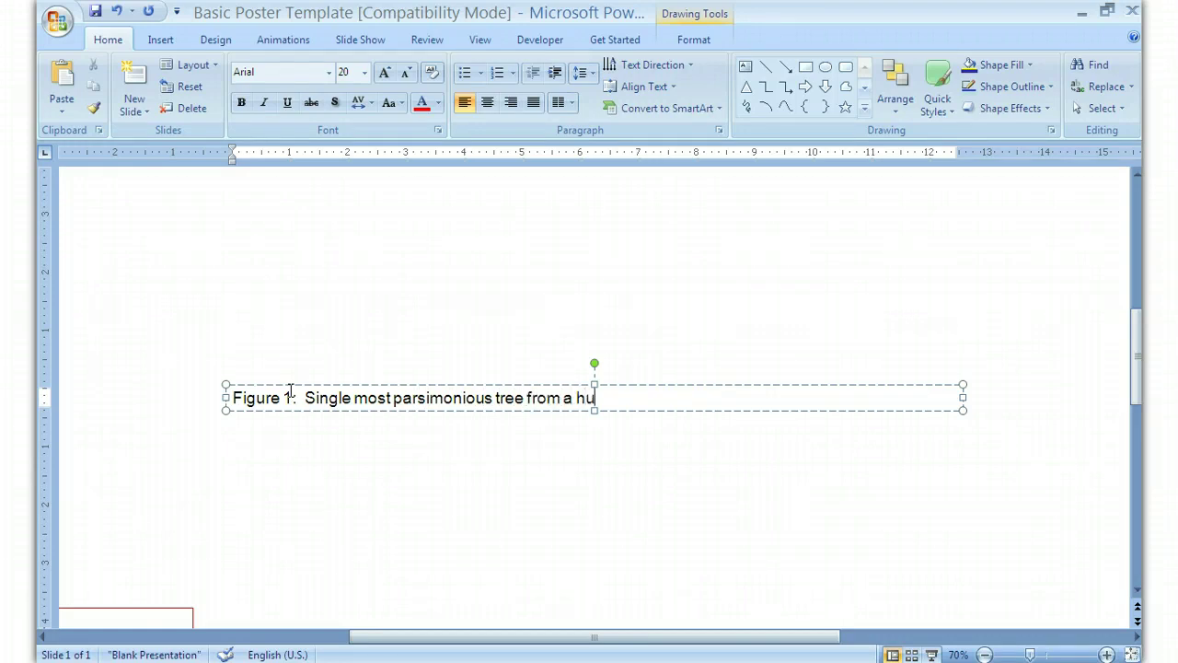
text(e)
key(BackSpace)
key(BackSpace)
text(euristic analysis )
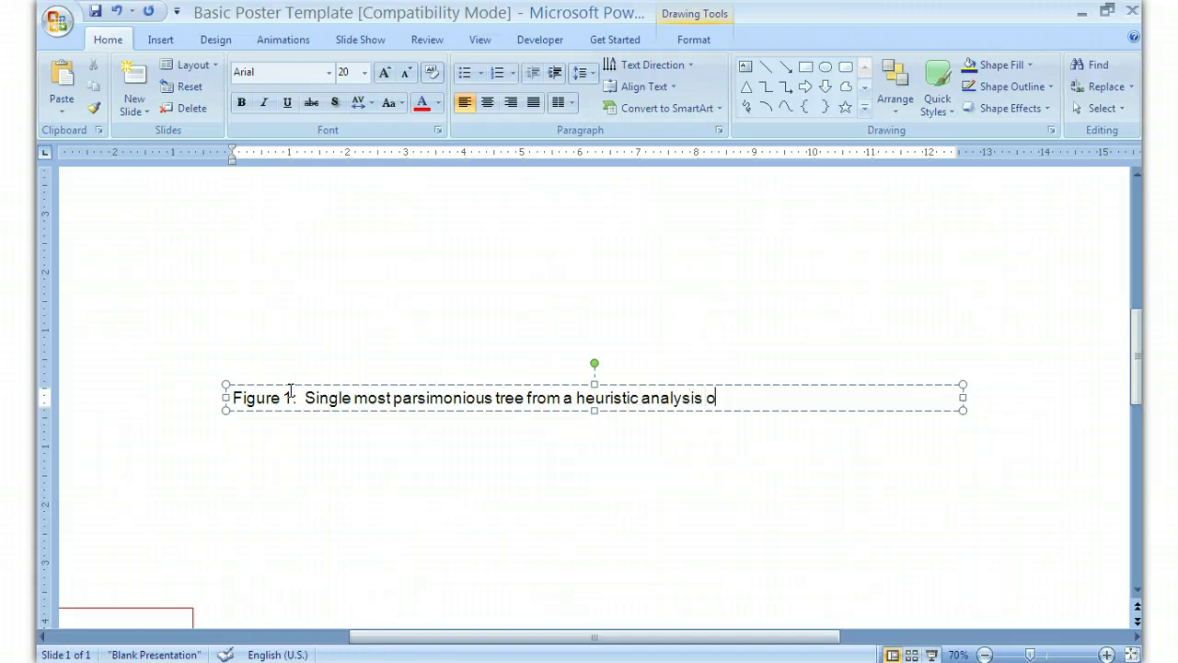
text(of 6 morphological)
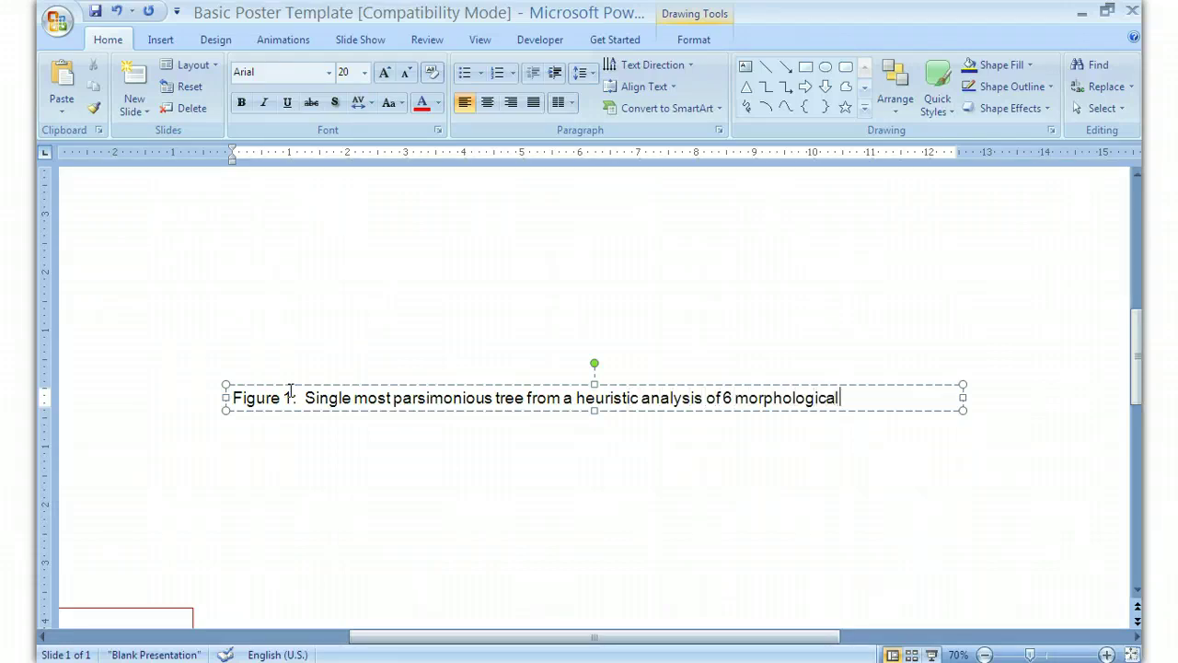
text( characters.  L=8)
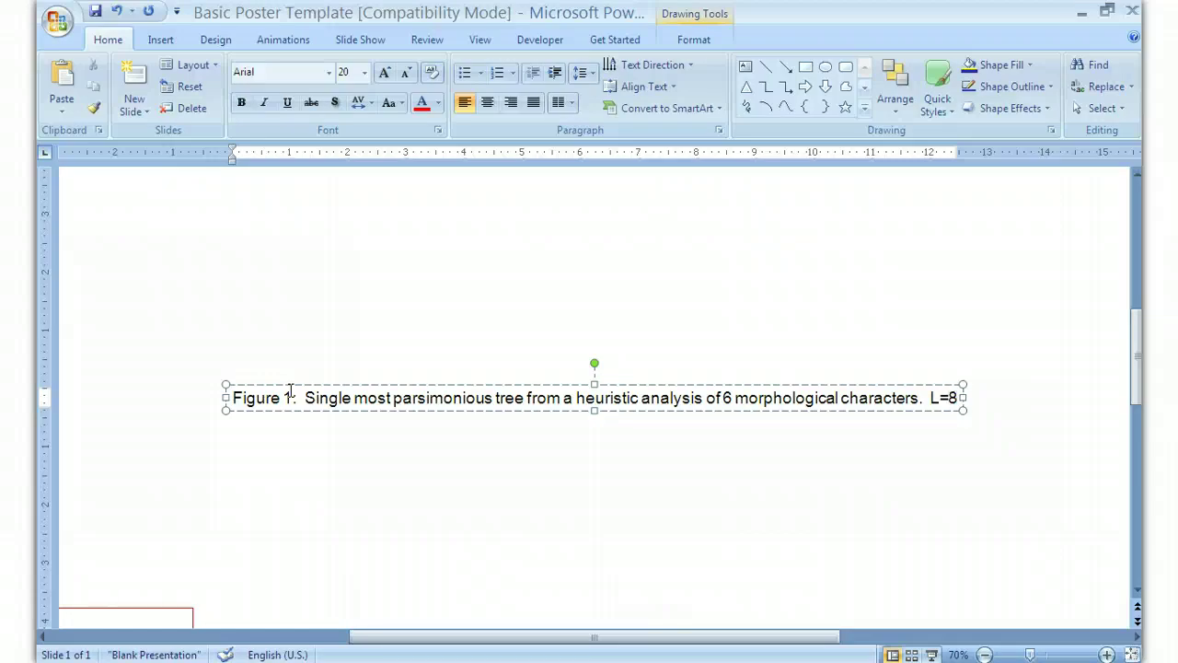
text(, CI)
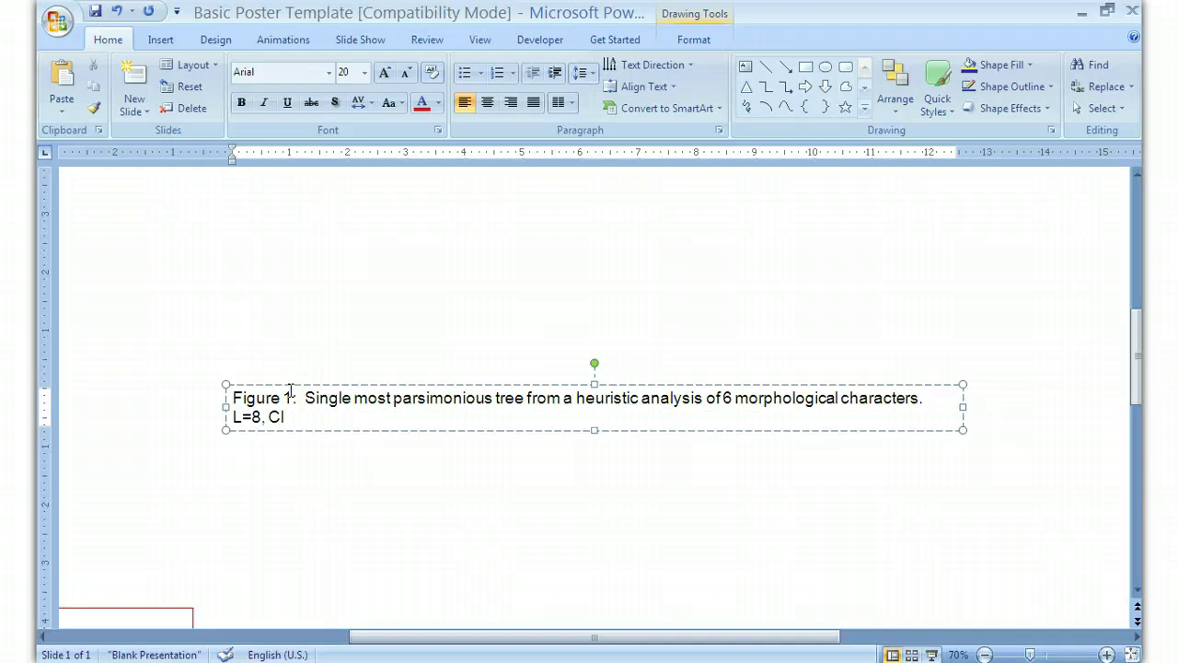
text(=87, RI=845)
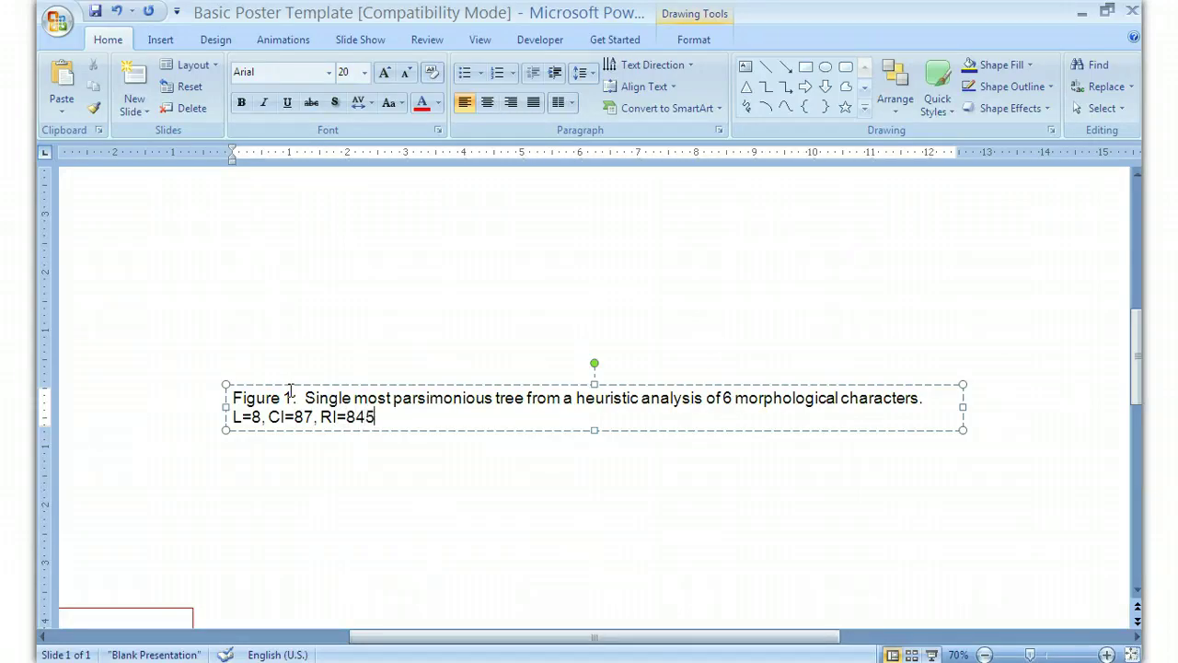
Add RI=85 and explain dots as homologous/homoplasious, numbers above as changes, below as bootstrap support
key(BackSpace)
key(BackSpace)
text(5.  Black and whit)
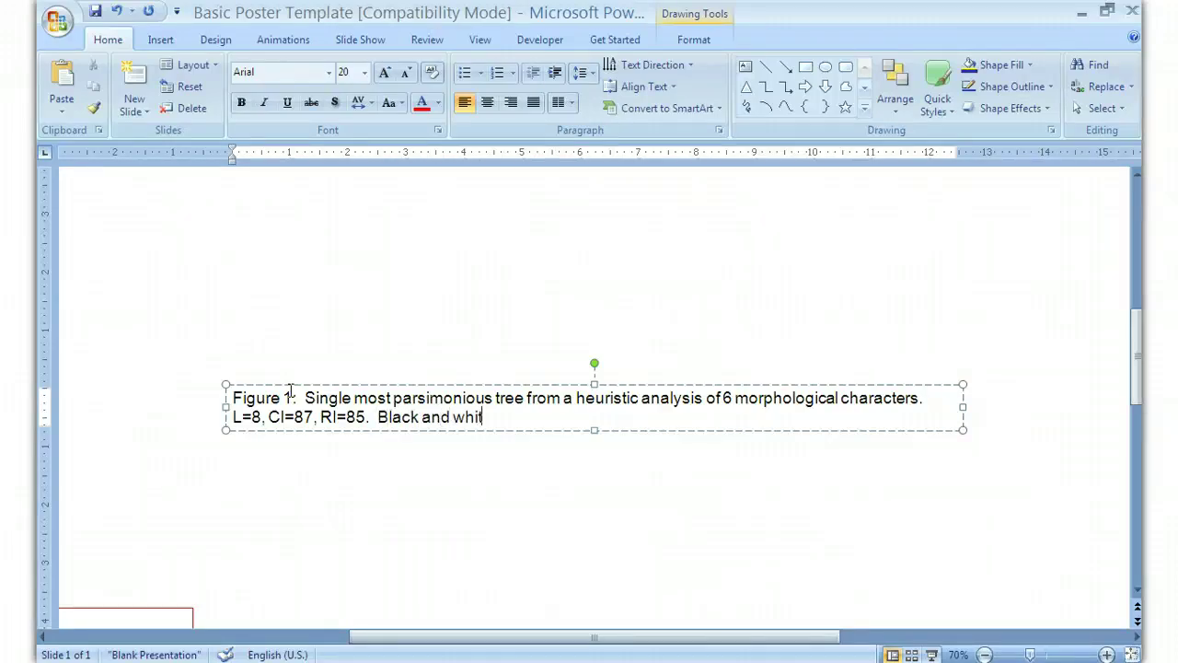
text(e dots on branches indic)
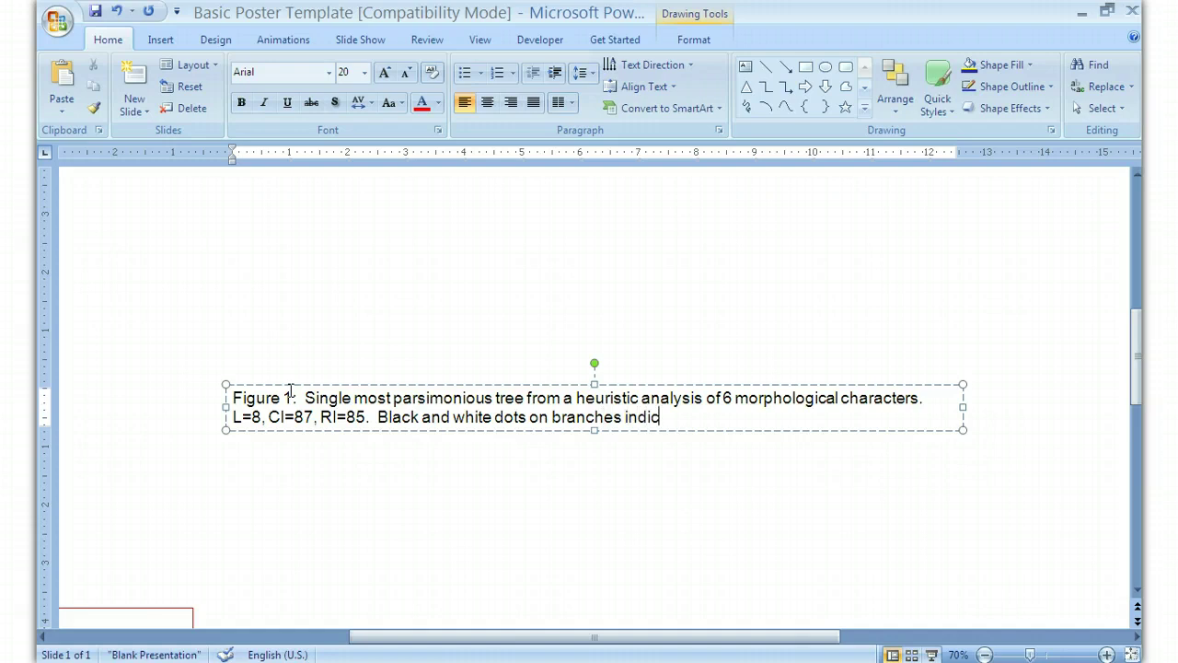
text(ate homologious and homop)
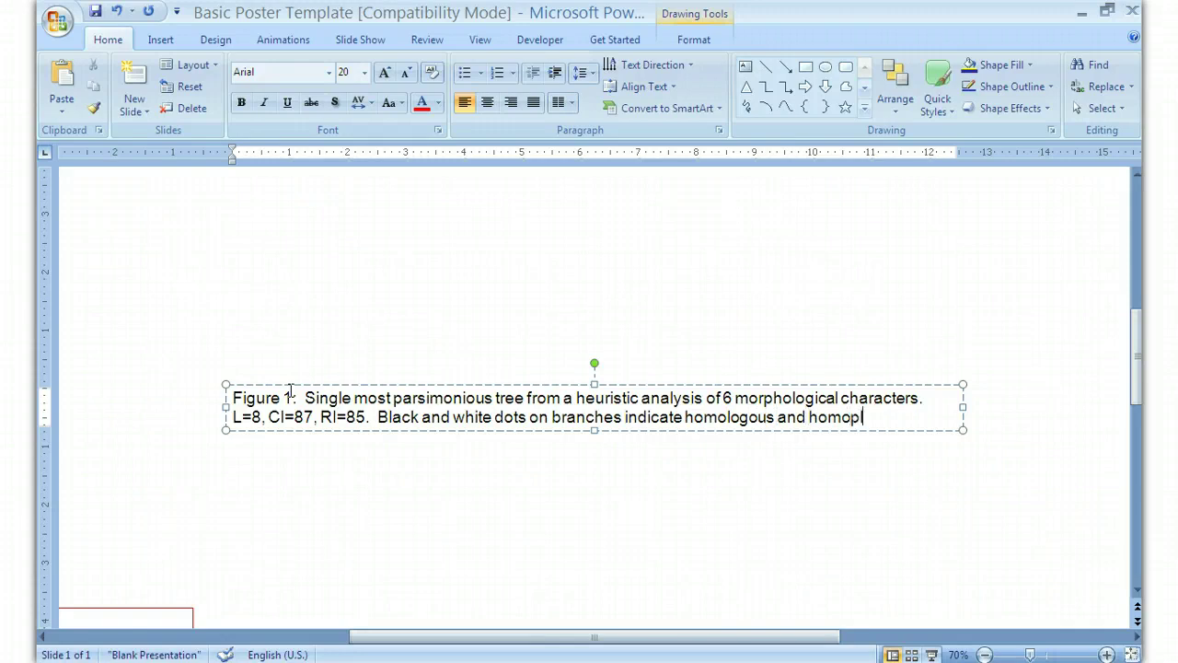
text(lasious charac)
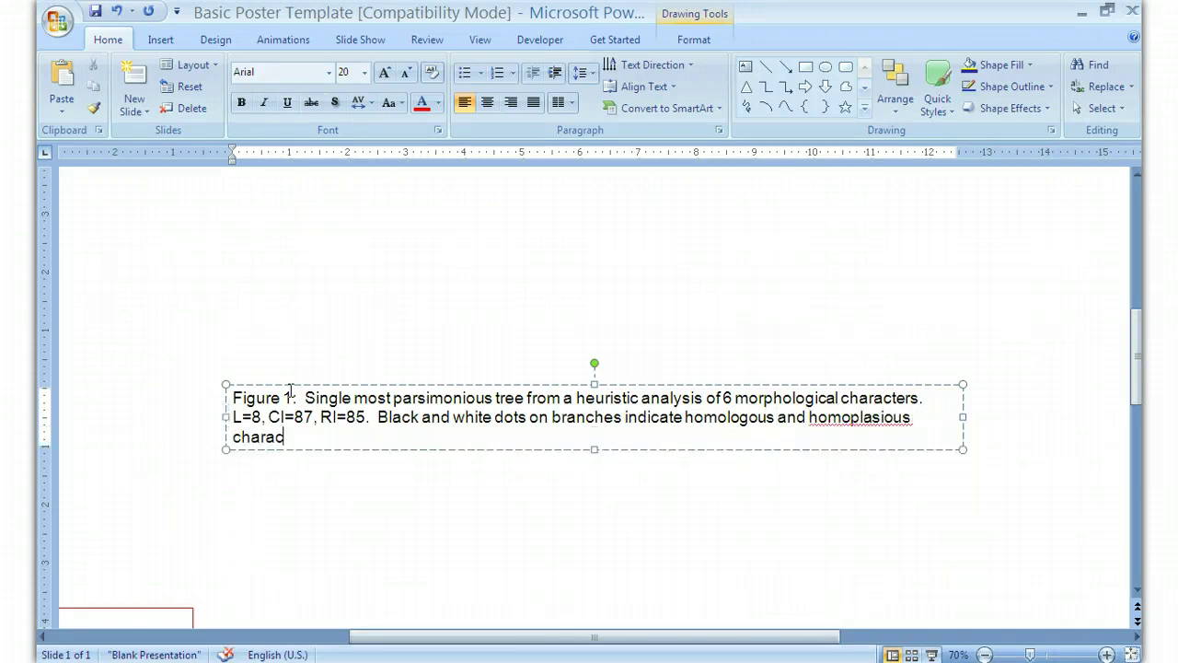
text(ters. respectively.)
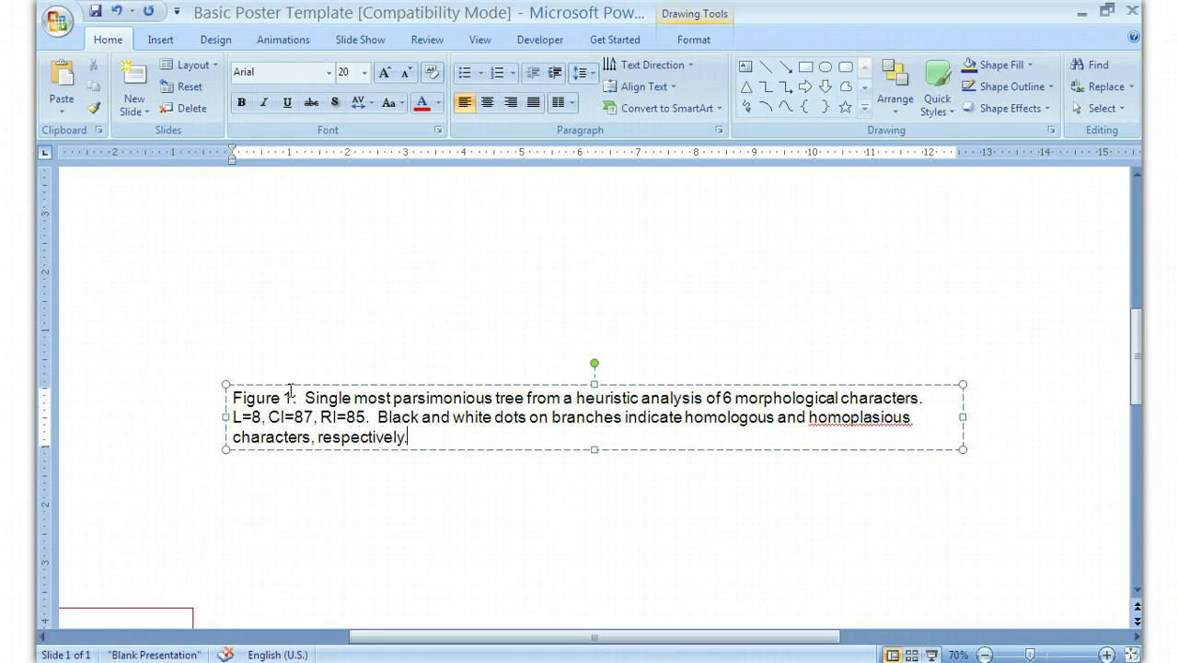
text(  Numbers abo ve)
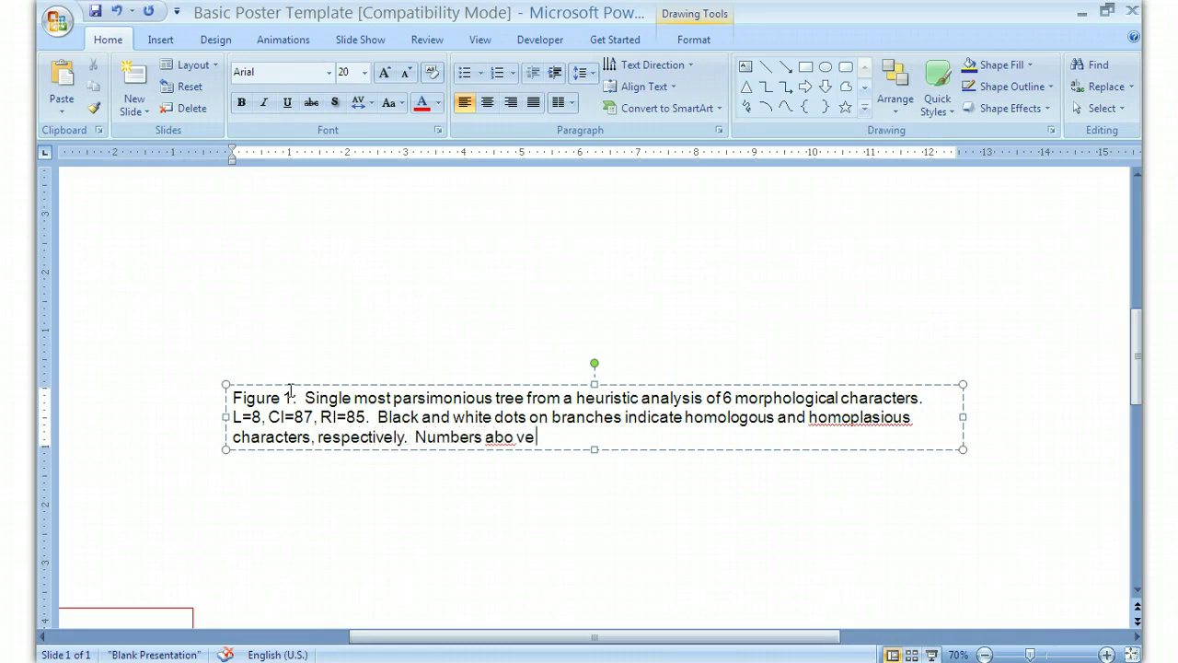
key(BackSpace)
key(BackSpace)
key(BackSpace)
key(BackSpace)
text(ve branches indica)
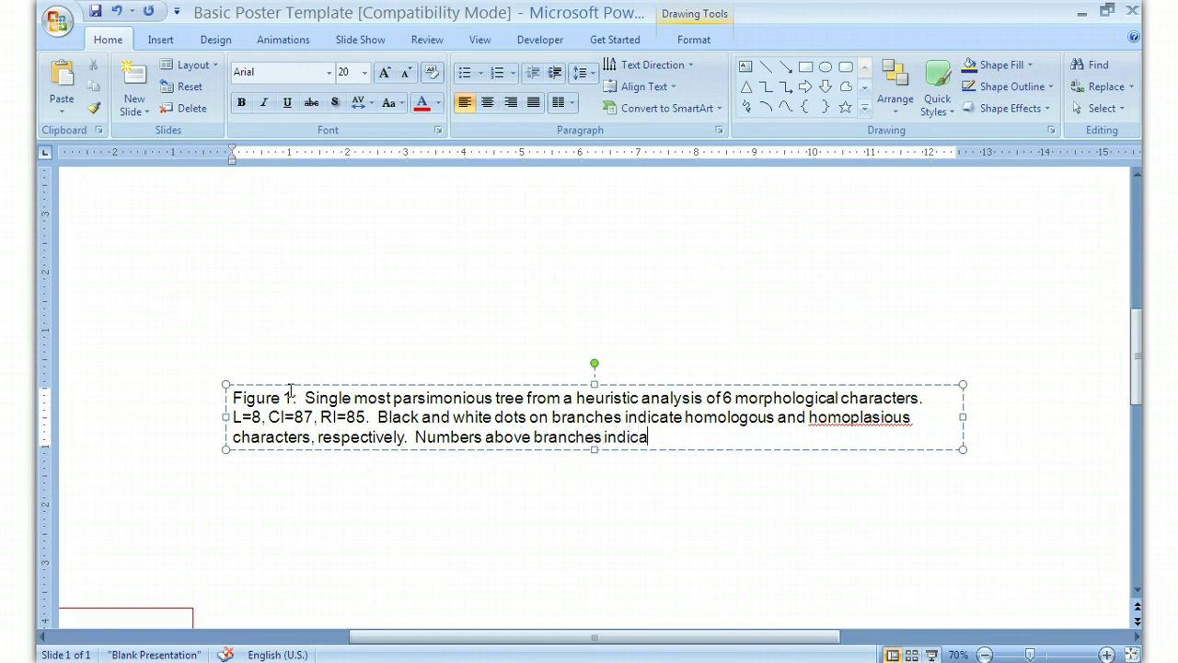
text(te characte)
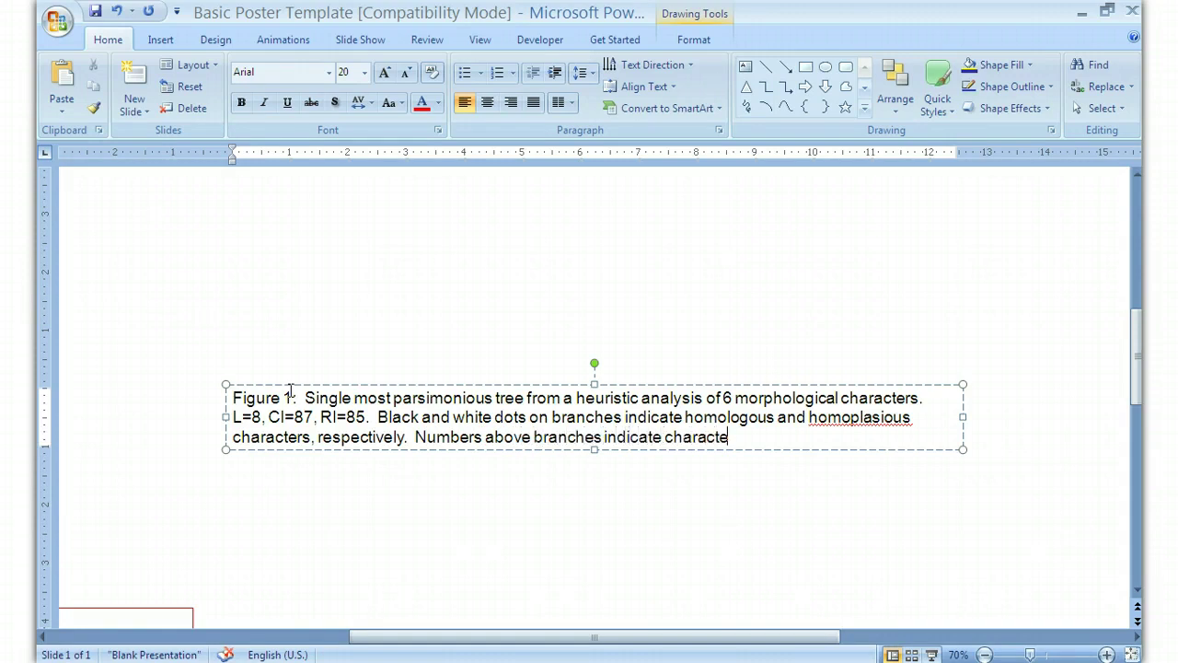
text(r state changes)
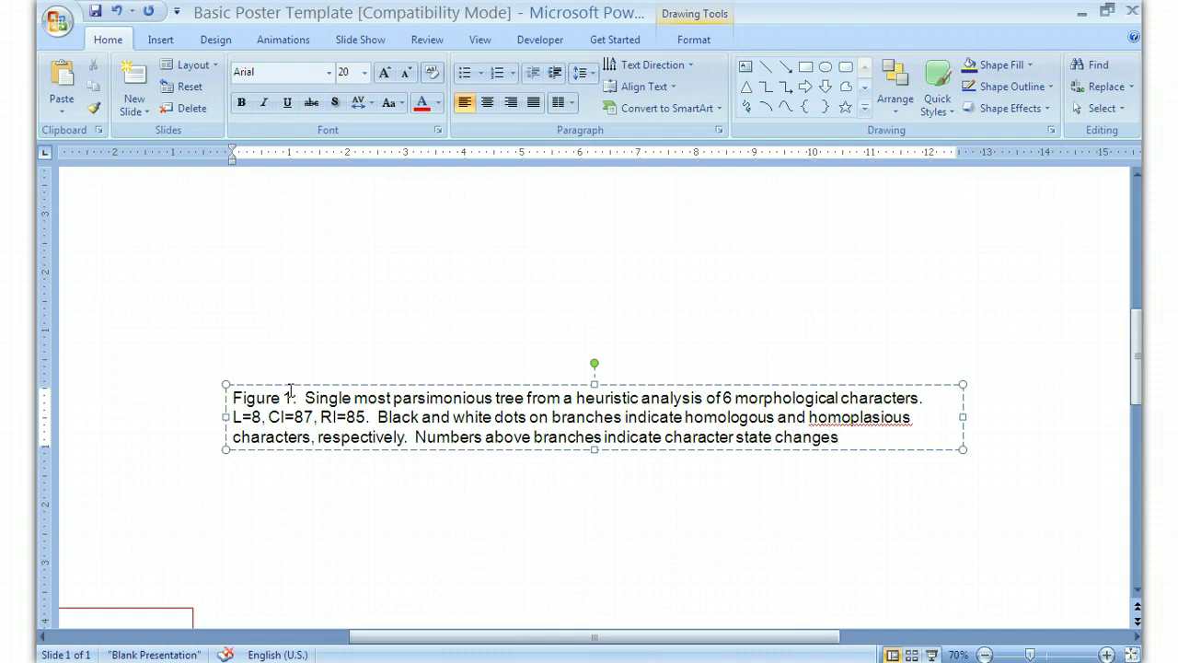
text(.  Numbers belo)
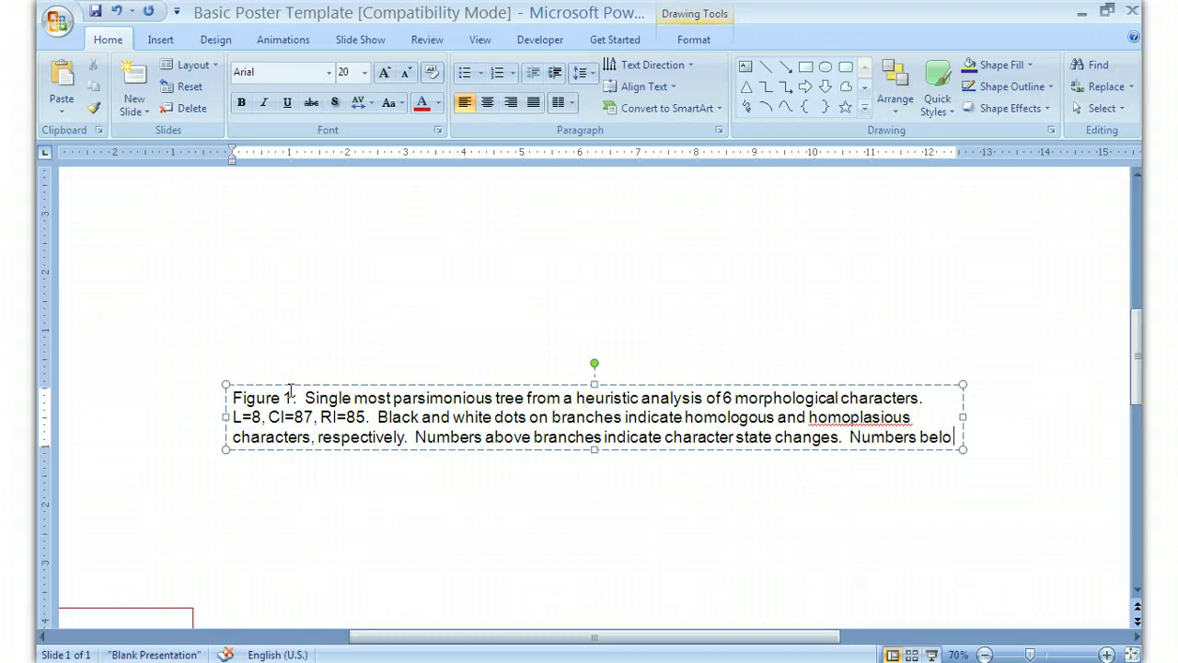
text(w branches i)
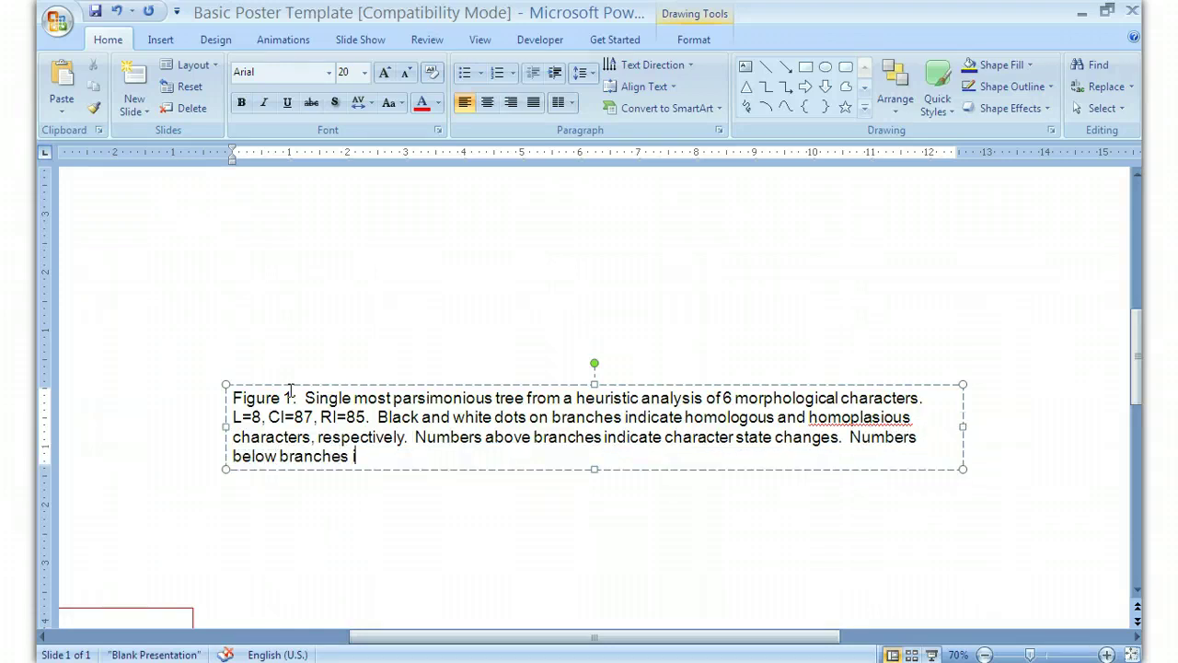
text(ndicated boo)
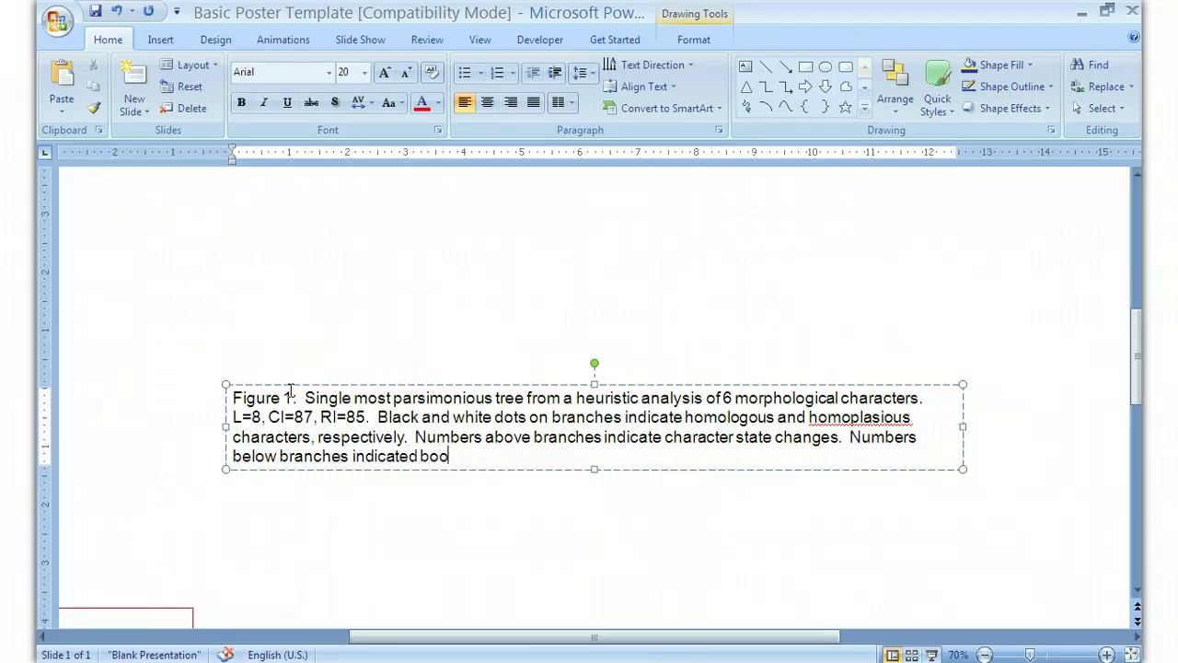
key(BackSpace)
key(BackSpace)
key(BackSpace)
key(BackSpace)
text(bootstrpa)
key(BackSpace)
key(BackSpace)
text(ap suppor)
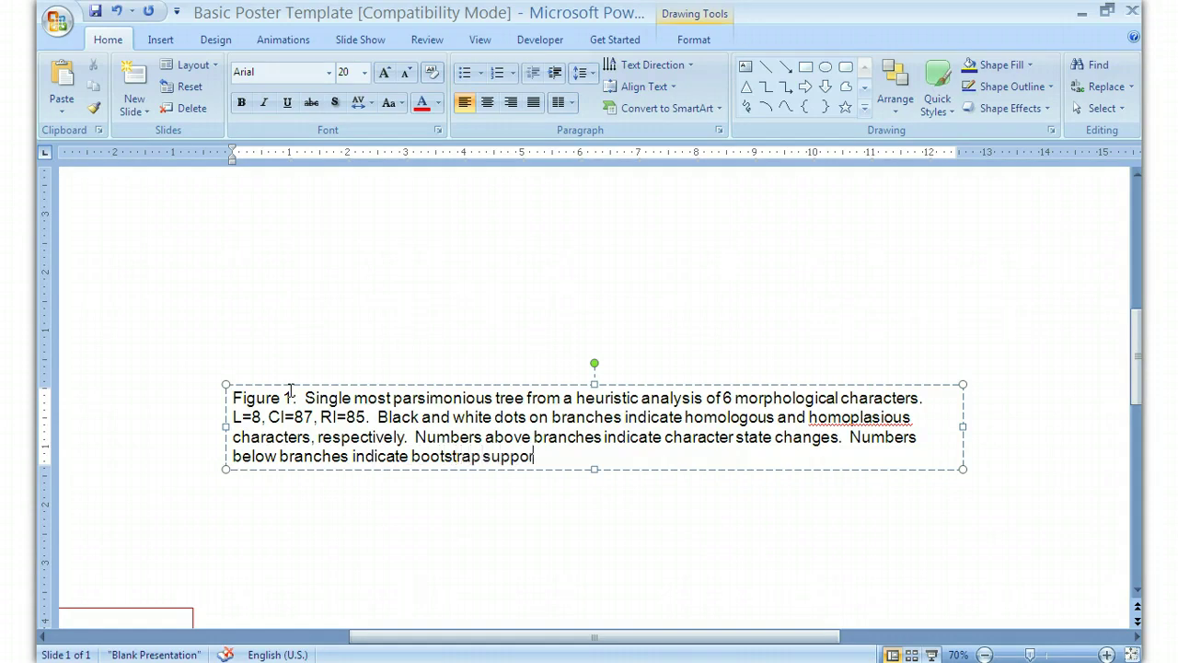
text(t for each branc)
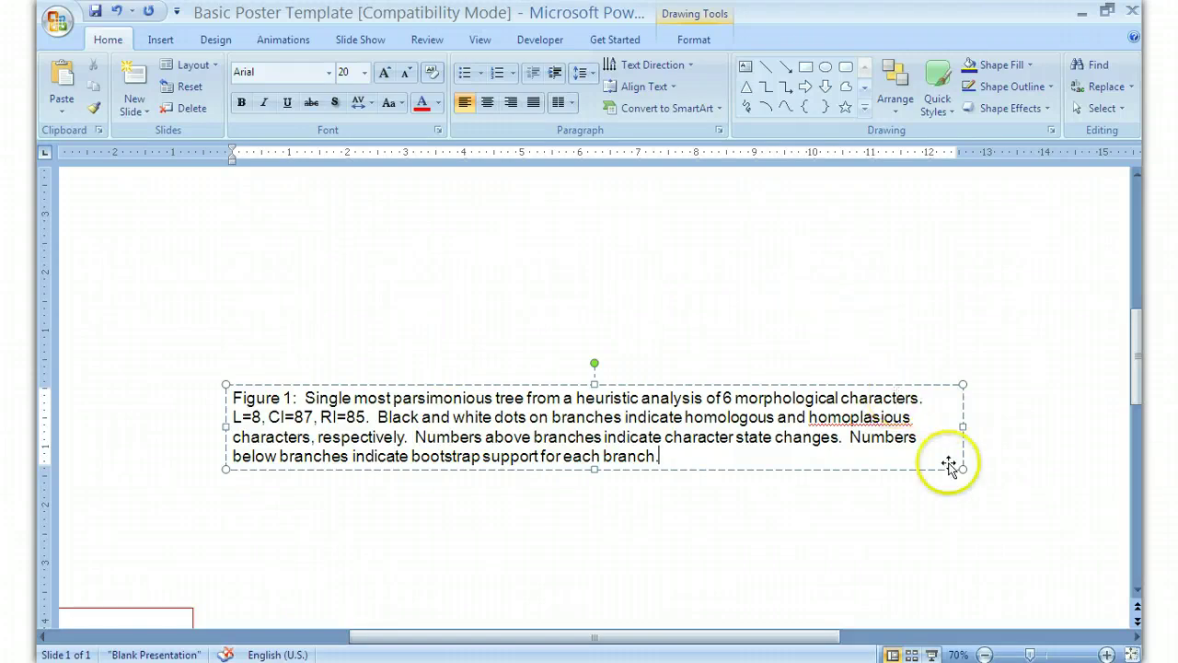
Zoom out to the whole poster and Align Center the caption box with the Results heading
click(984, 654)
click(985, 654)
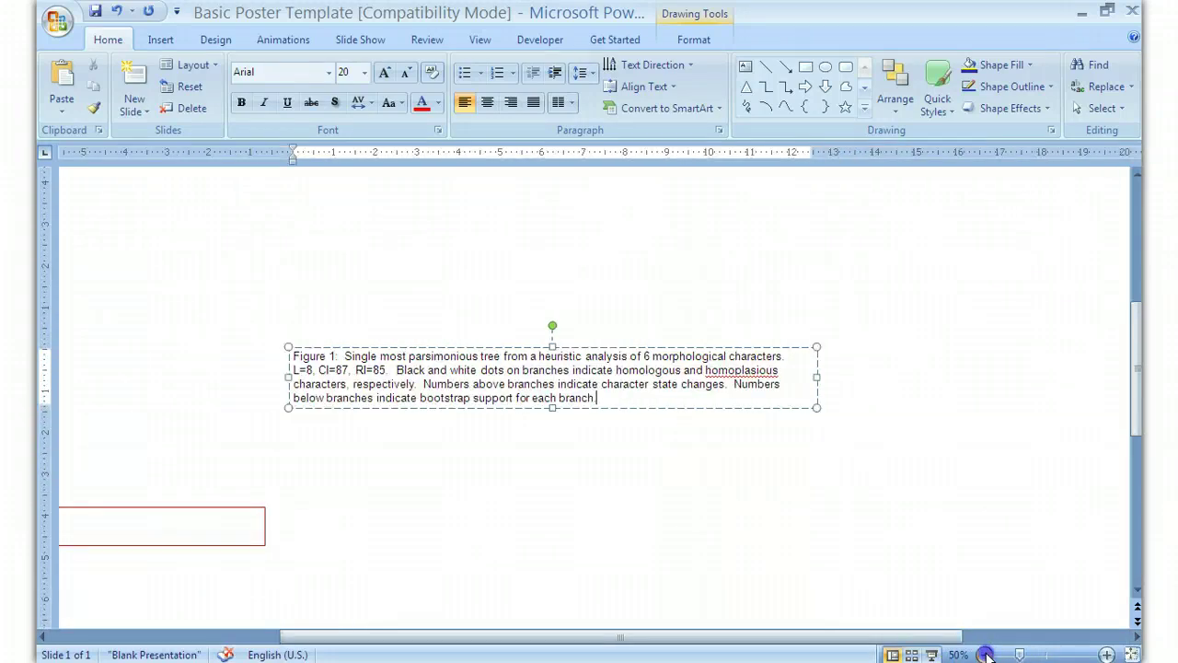
click(984, 654)
click(984, 655)
click(984, 654)
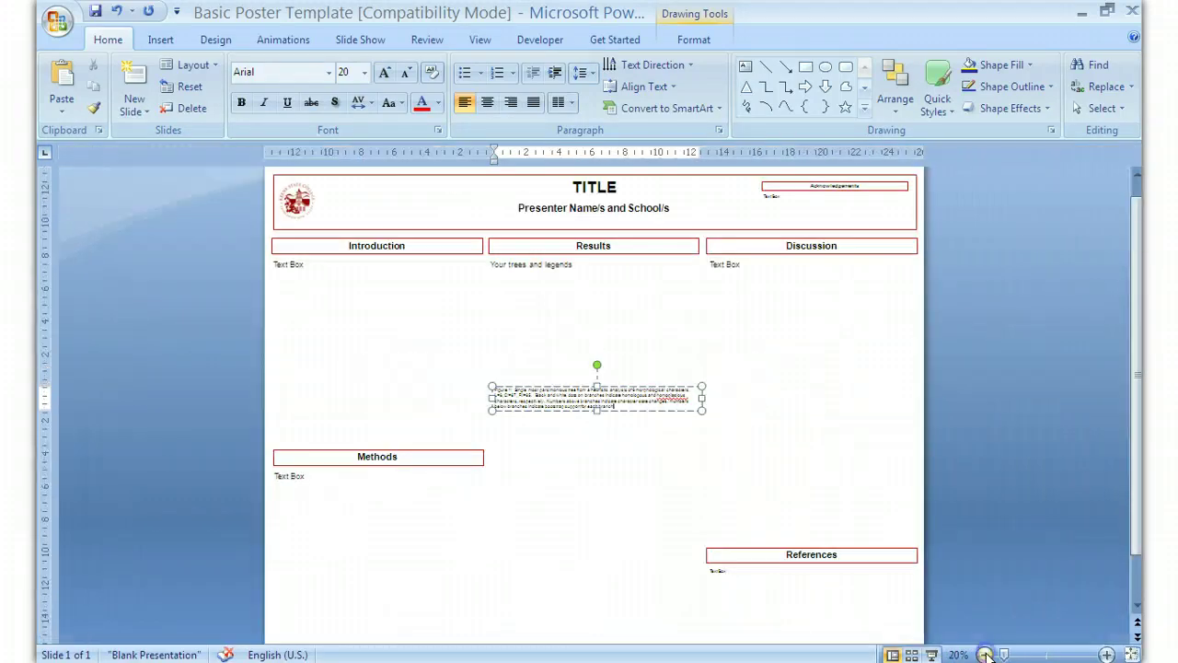
click(685, 387)
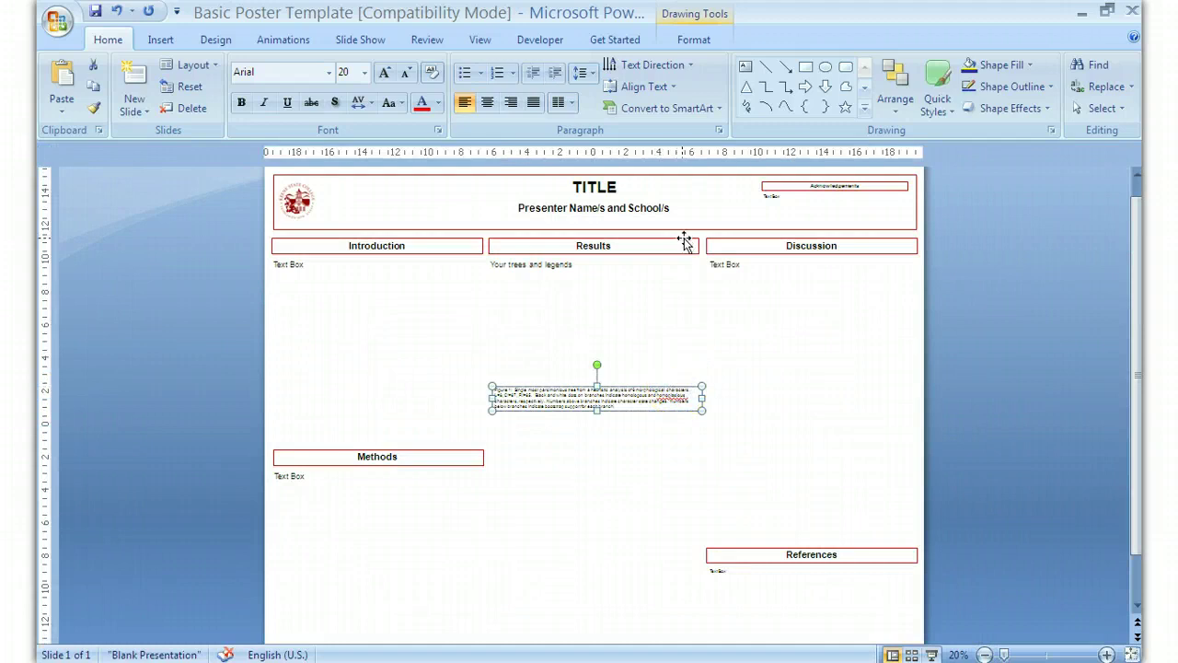
click(626, 256)
shift+click(631, 394)
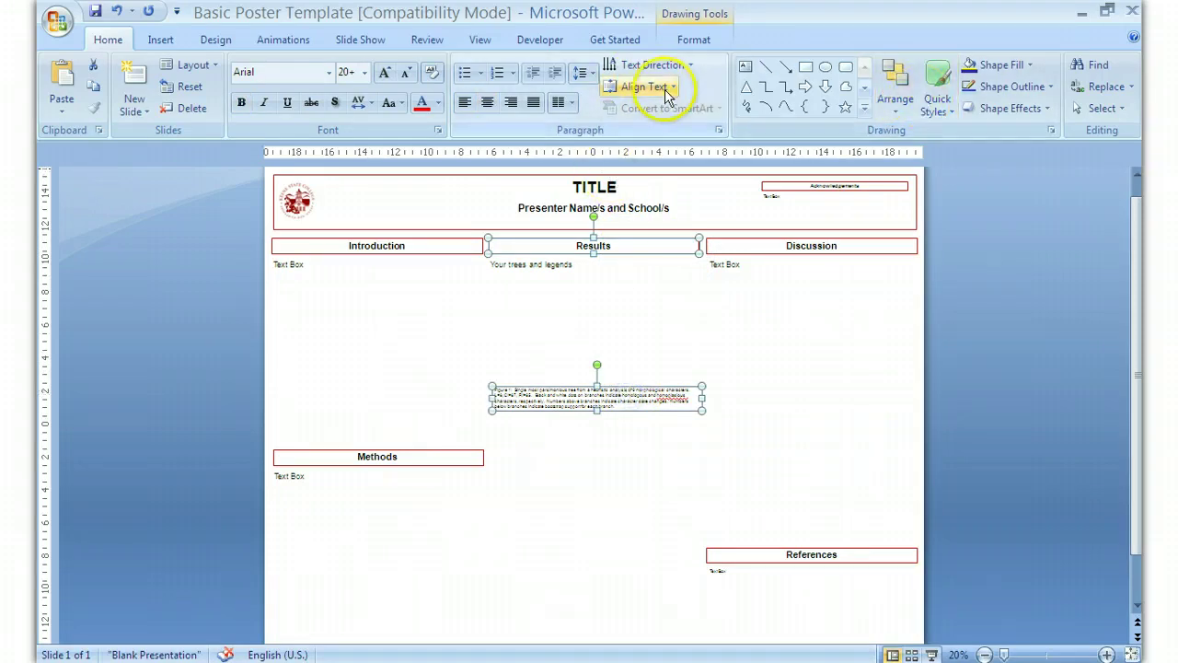
click(686, 43)
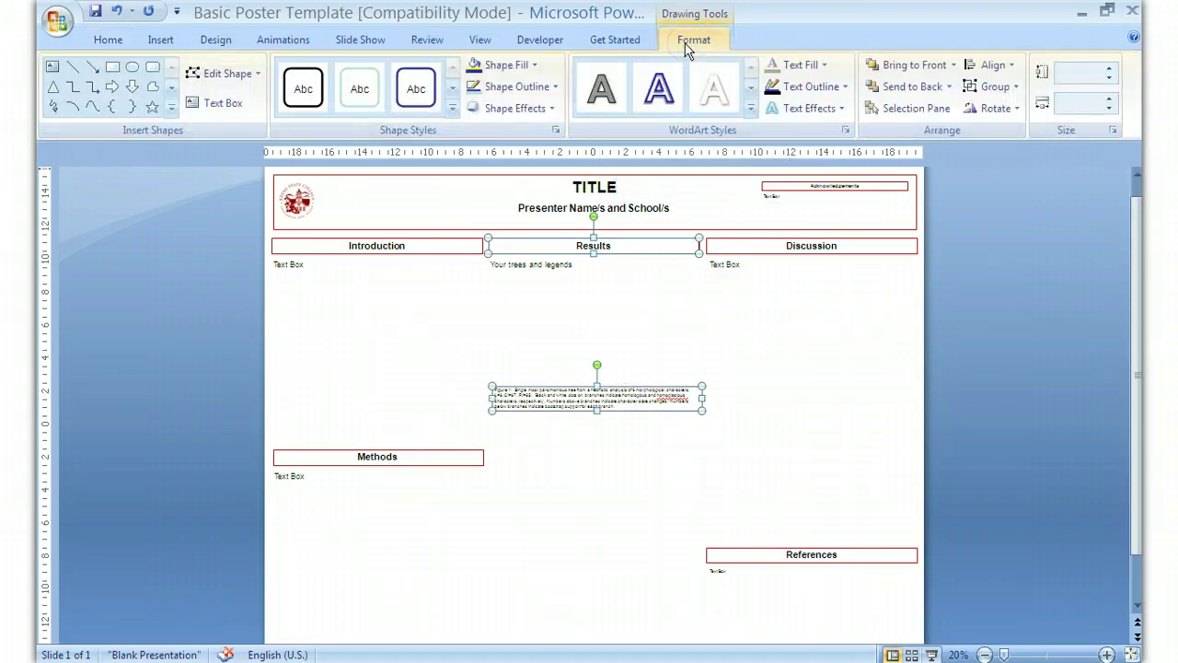
click(994, 65)
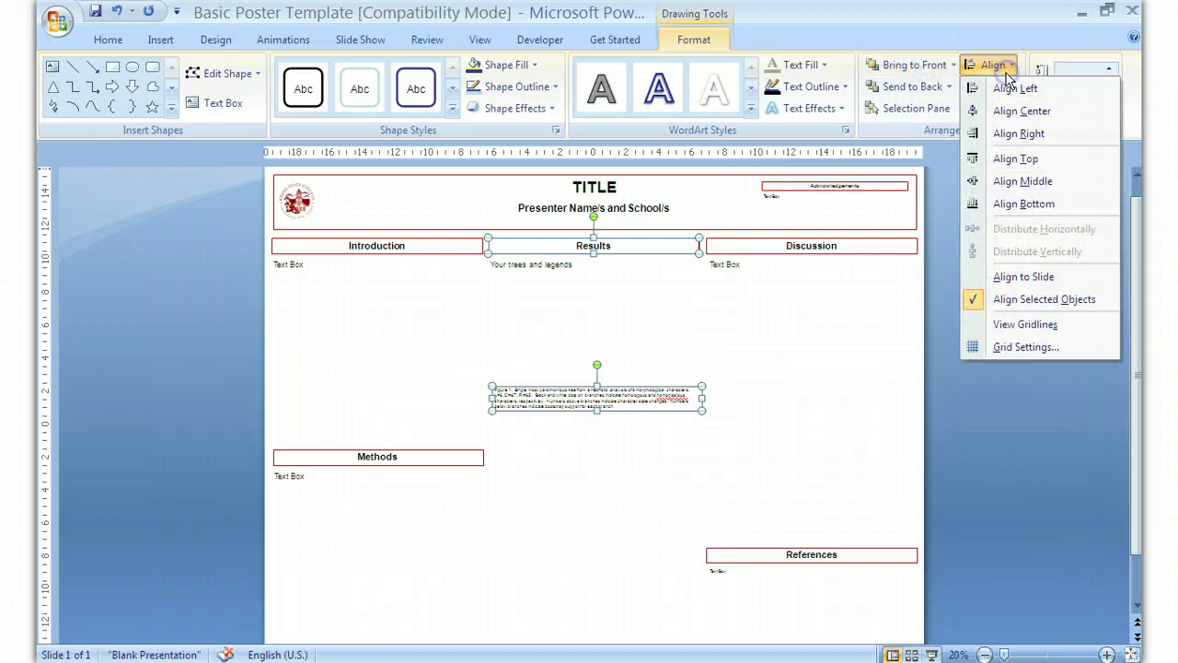
click(1009, 111)
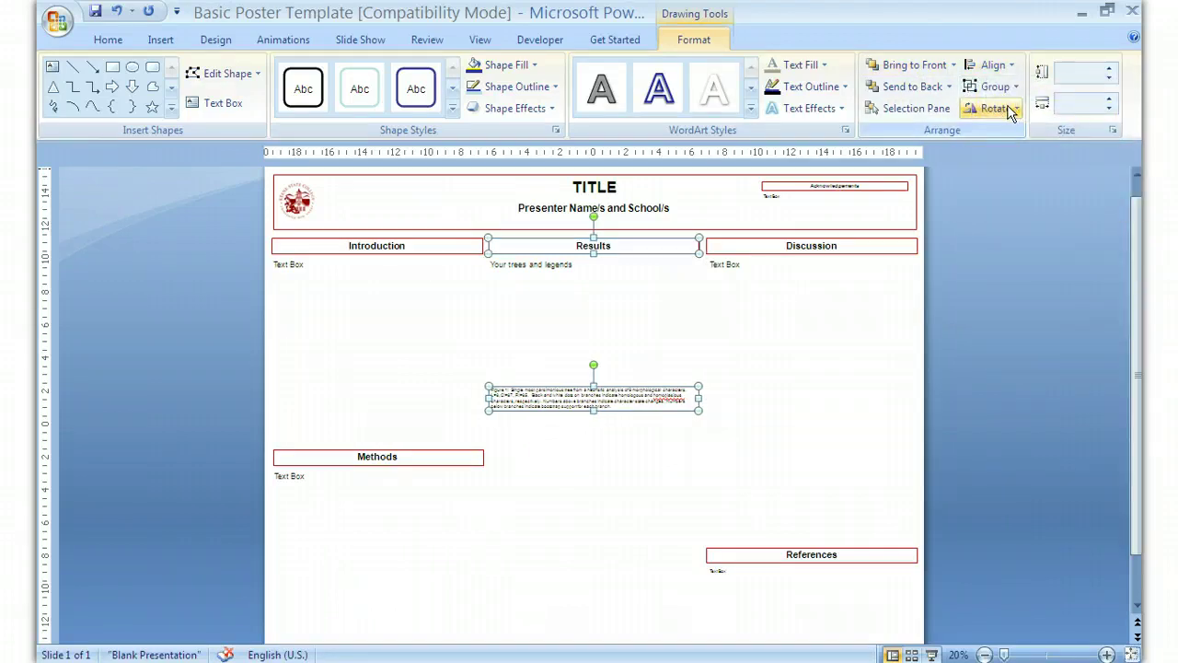
click(727, 291)
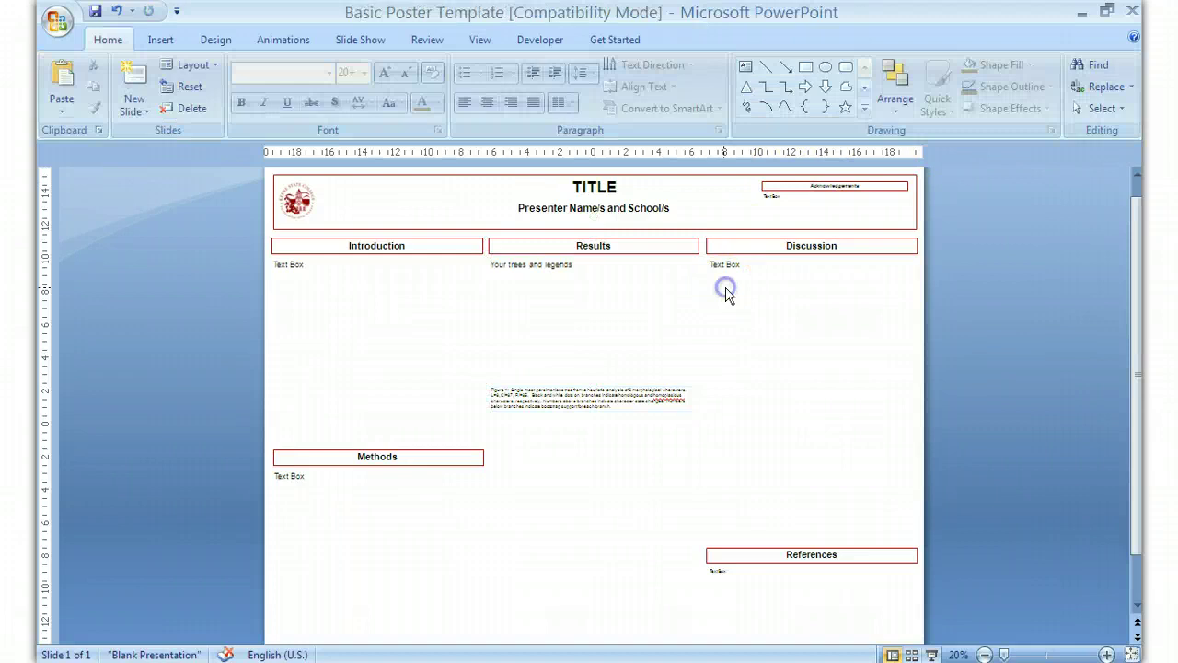
Delete the 'Your trees and legends' placeholder box
click(541, 265)
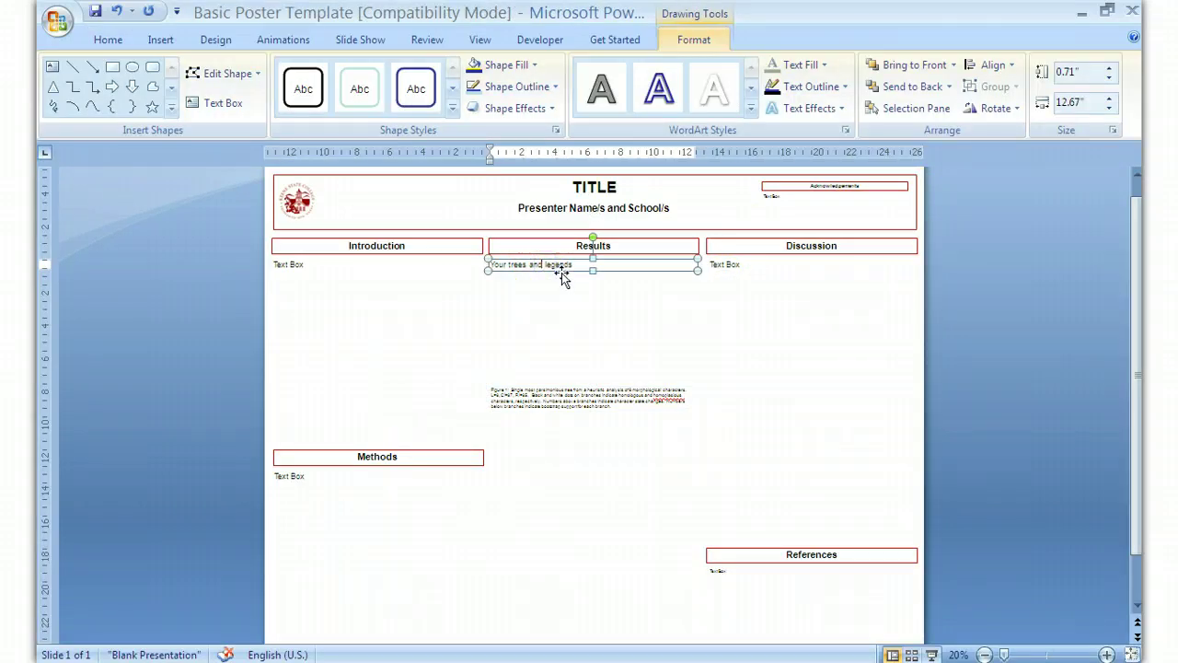
click(561, 272)
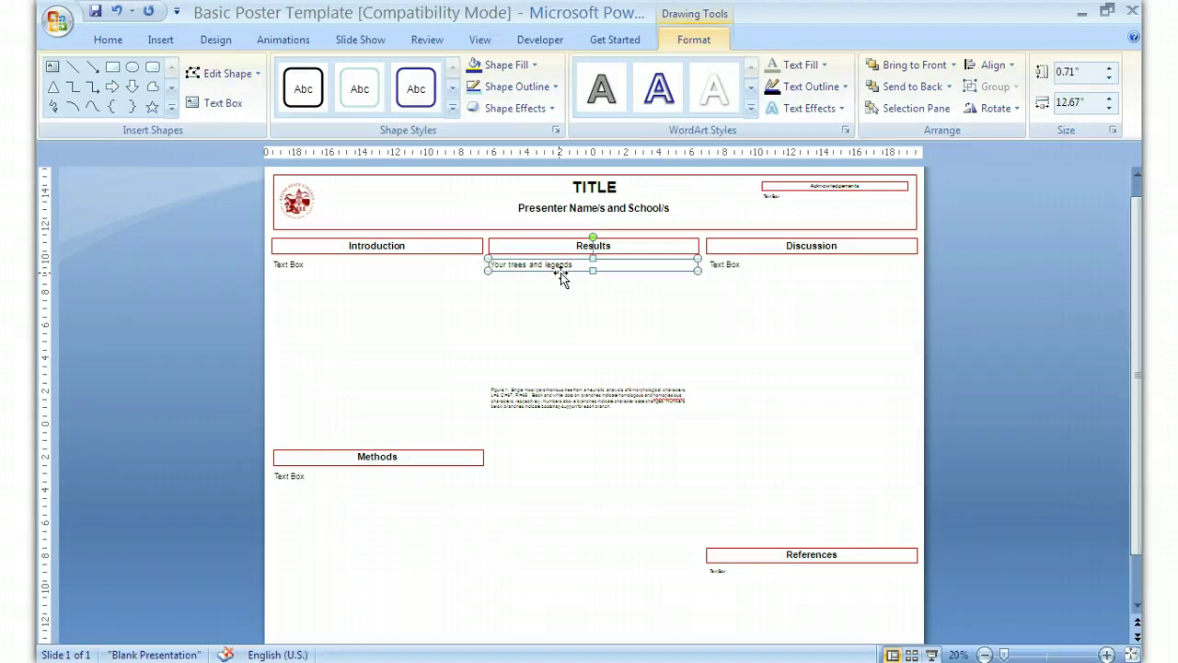
key(Delete)
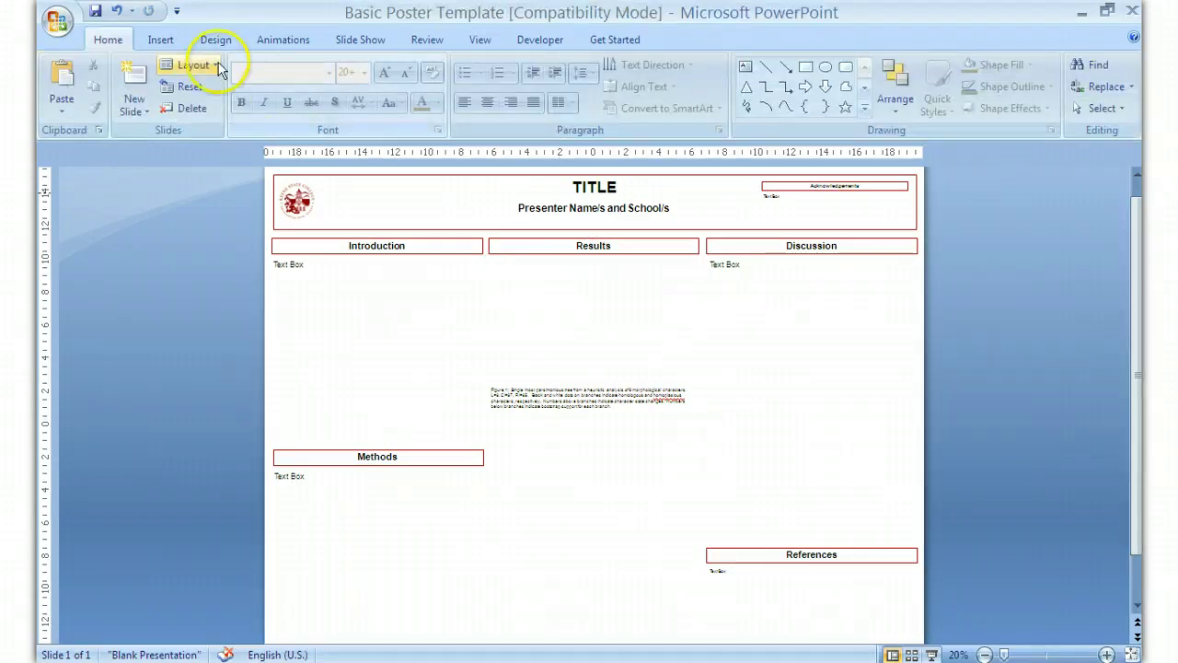
Insert the Final Tree picture from Plant Evolution > Fall 2011 > Systematics Project > Example Dataset from Exam 1
click(165, 42)
click(113, 81)
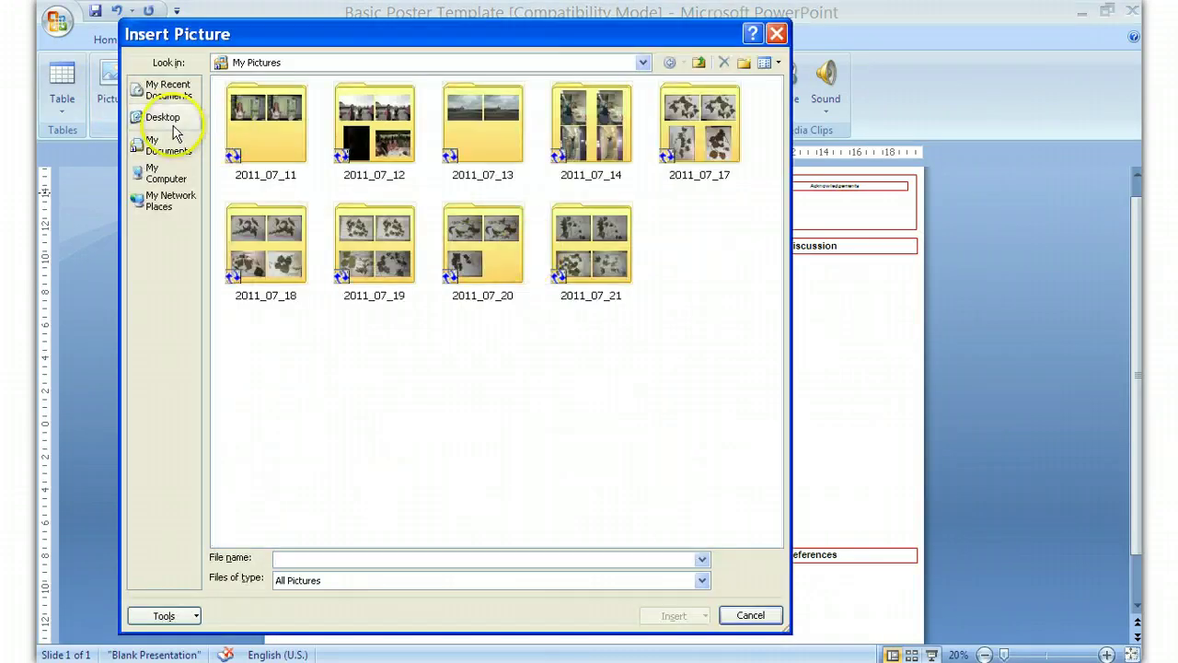
click(162, 117)
double_click(379, 359)
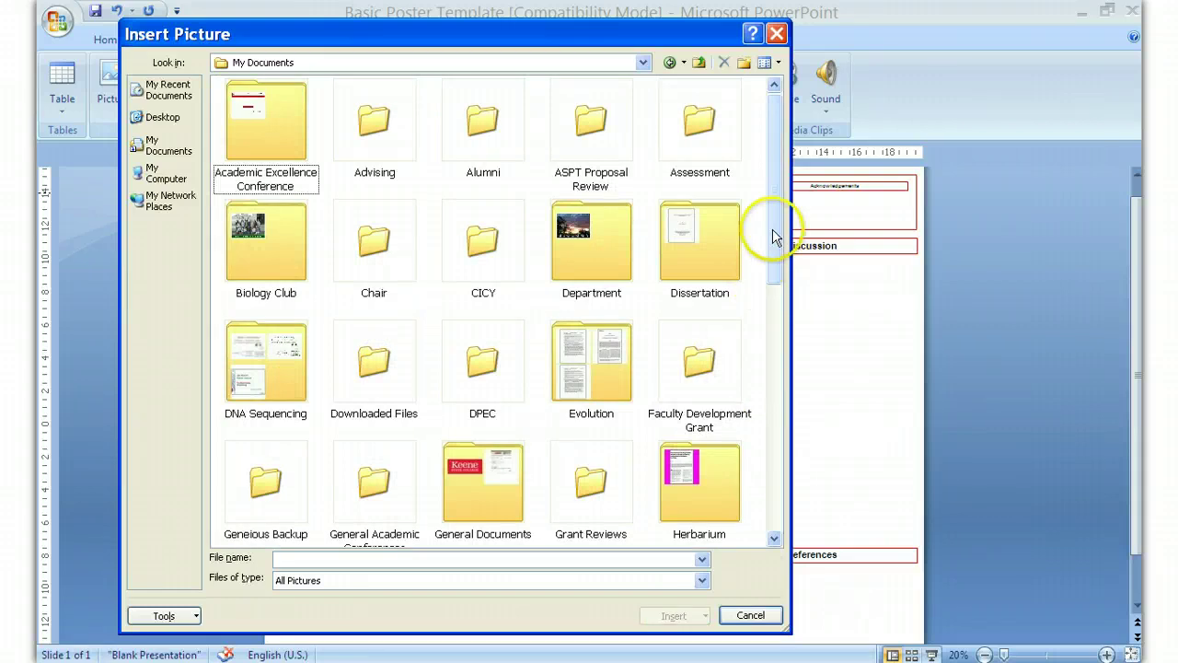
drag(773, 231, 783, 454)
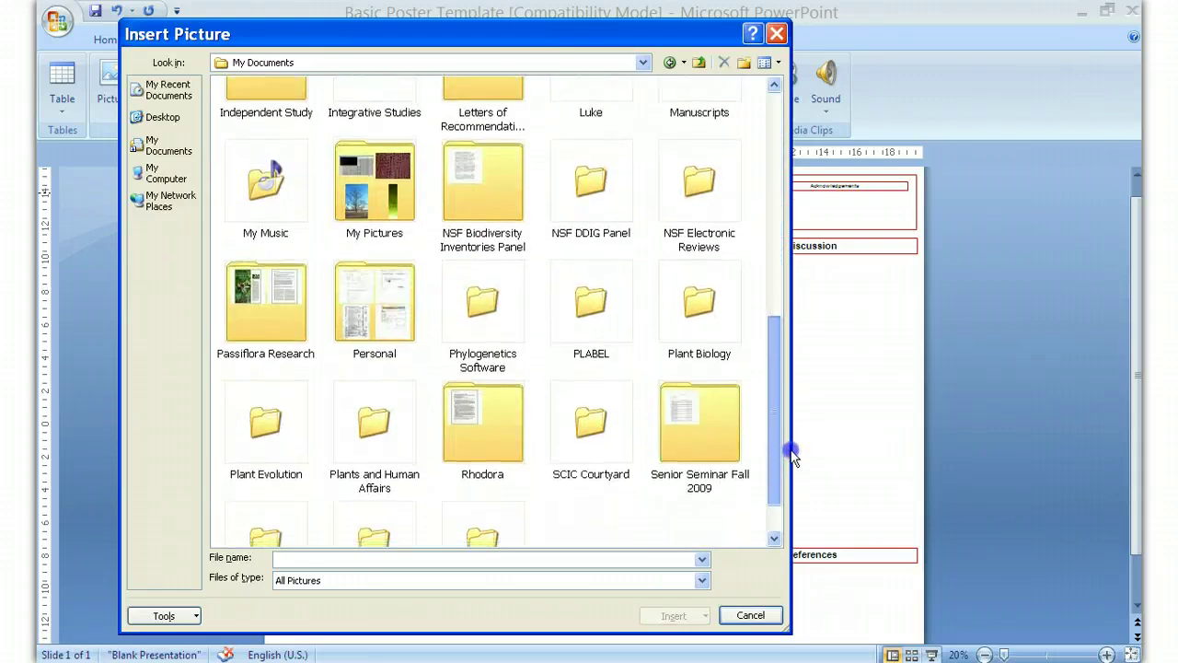
double_click(295, 431)
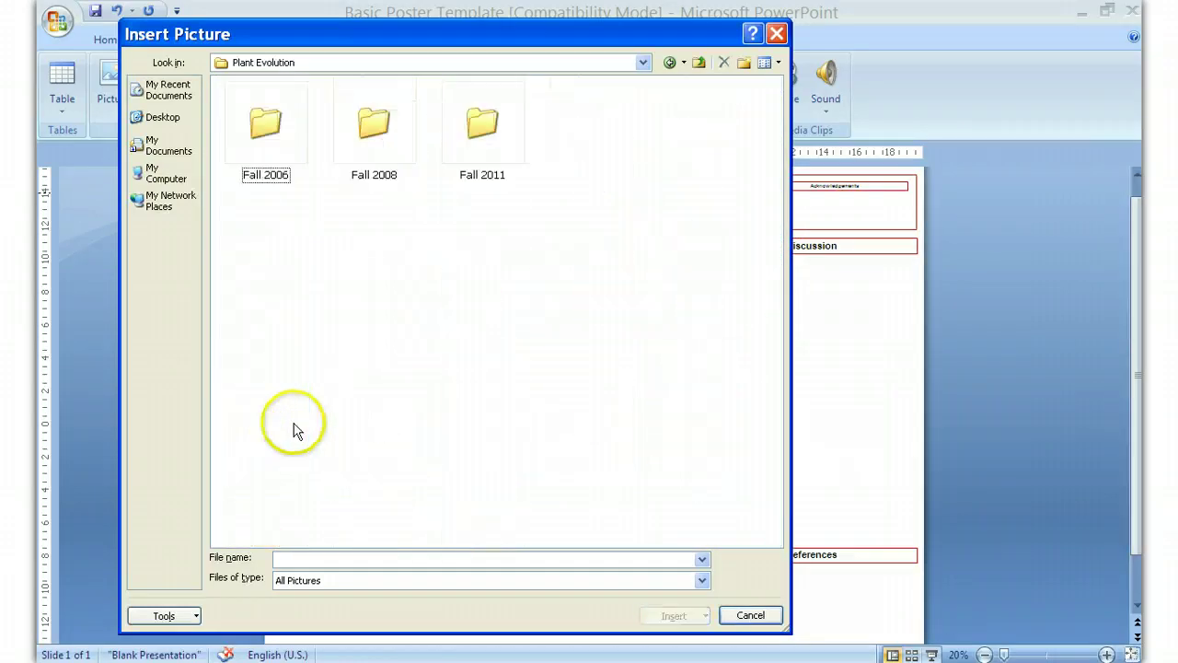
double_click(494, 150)
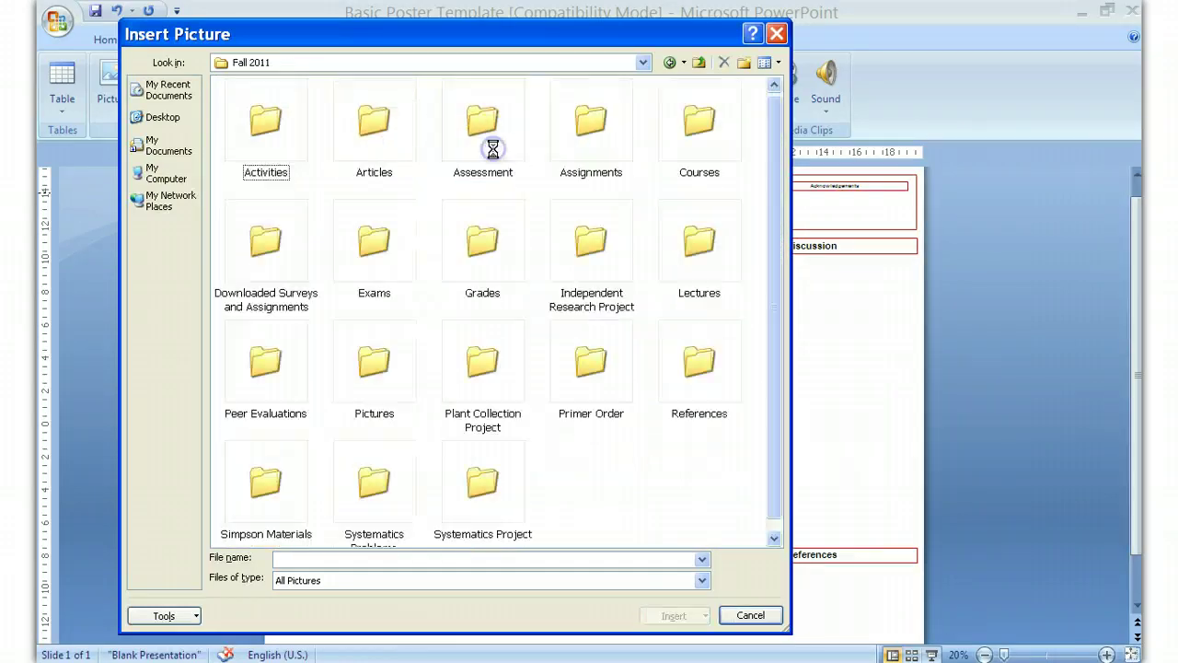
double_click(511, 484)
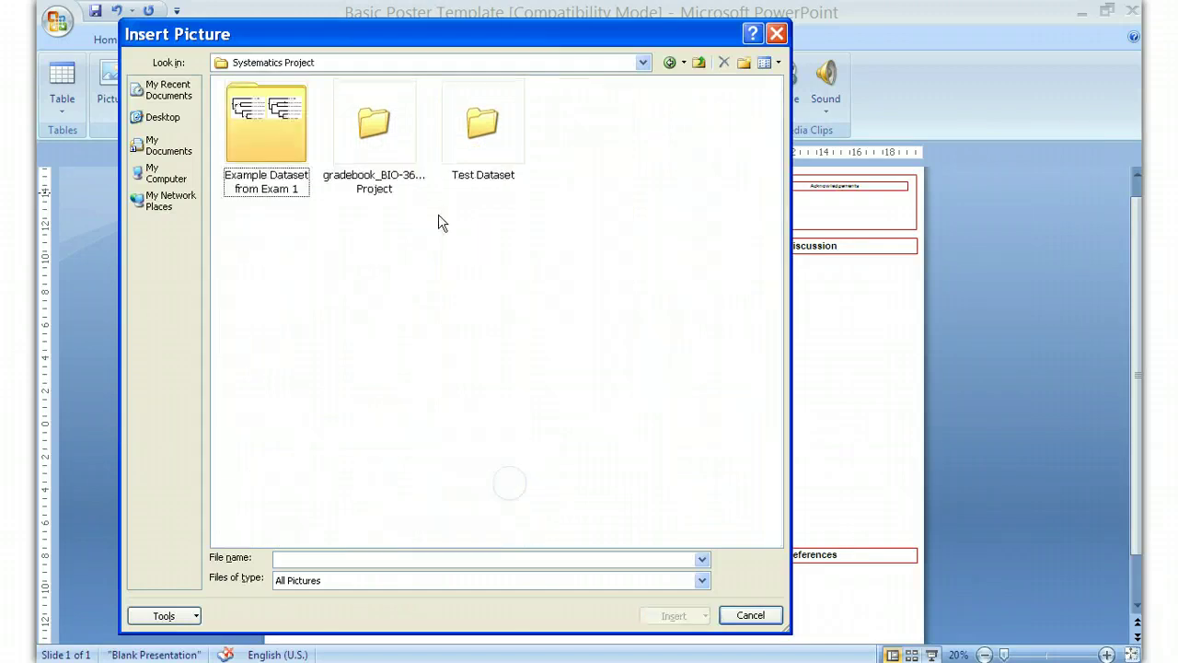
double_click(245, 122)
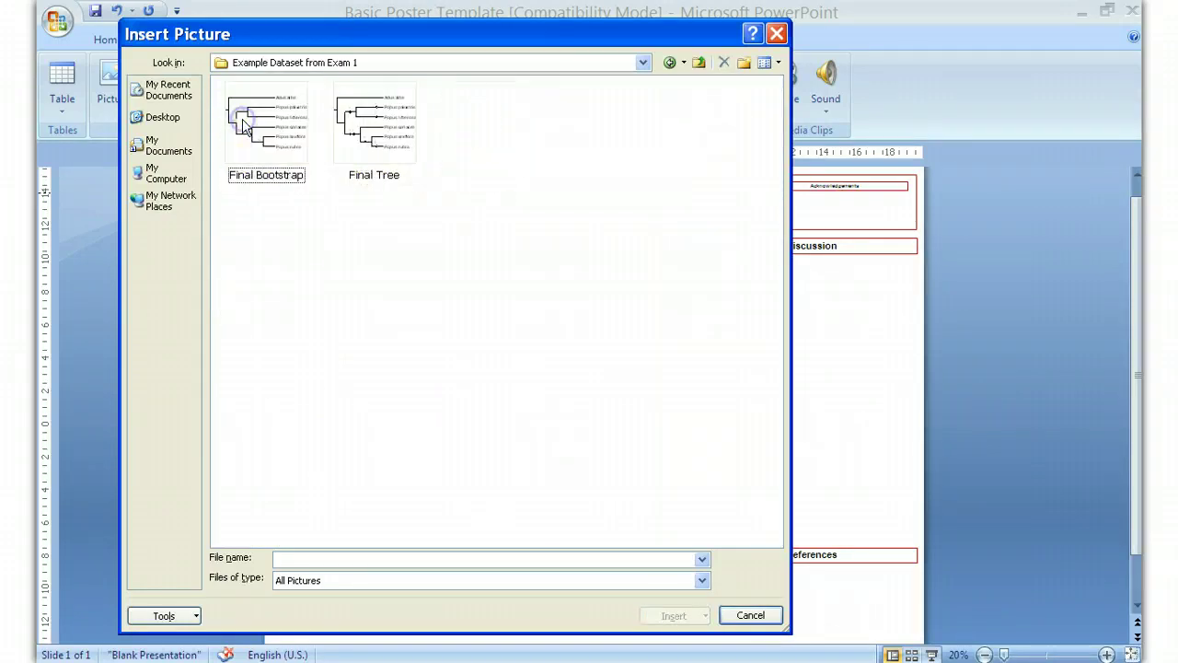
click(350, 131)
click(673, 615)
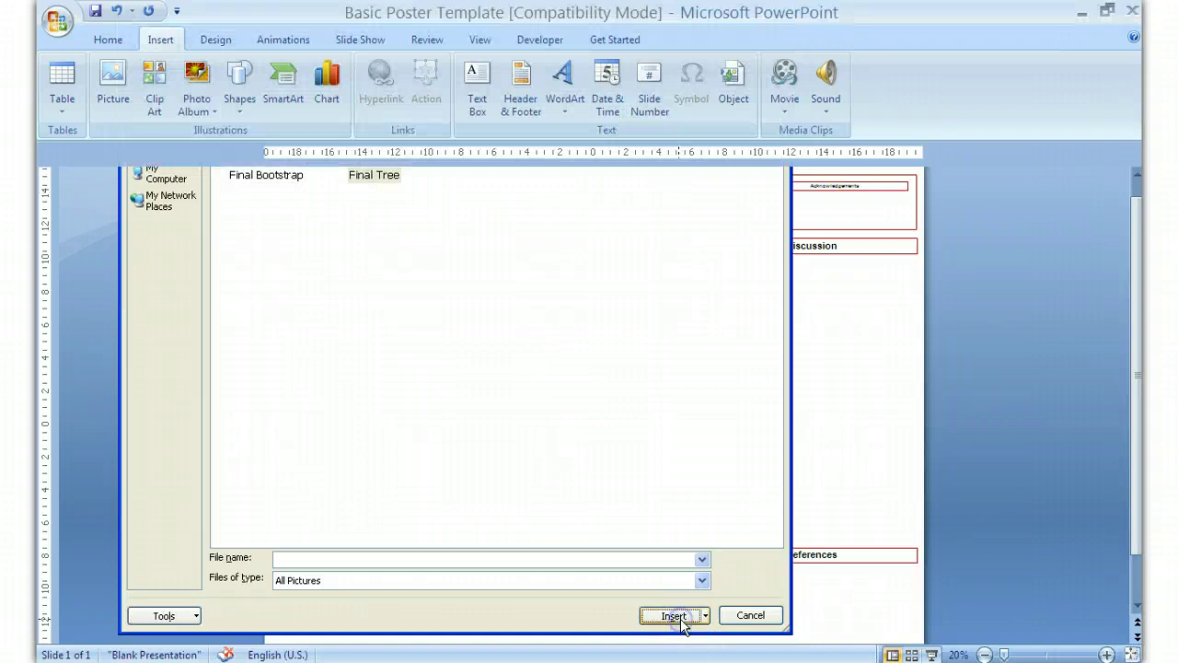
Place the Final Tree picture under the Results heading and nudge the Figure 1 caption up beneath it
drag(608, 429, 642, 363)
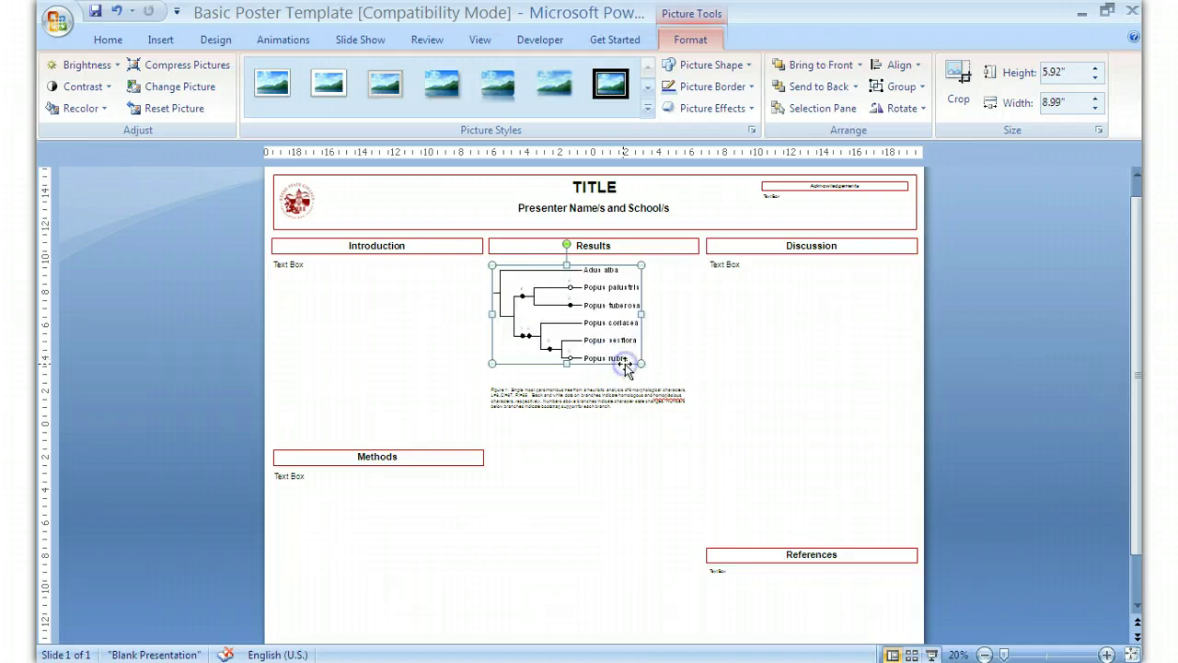
click(618, 398)
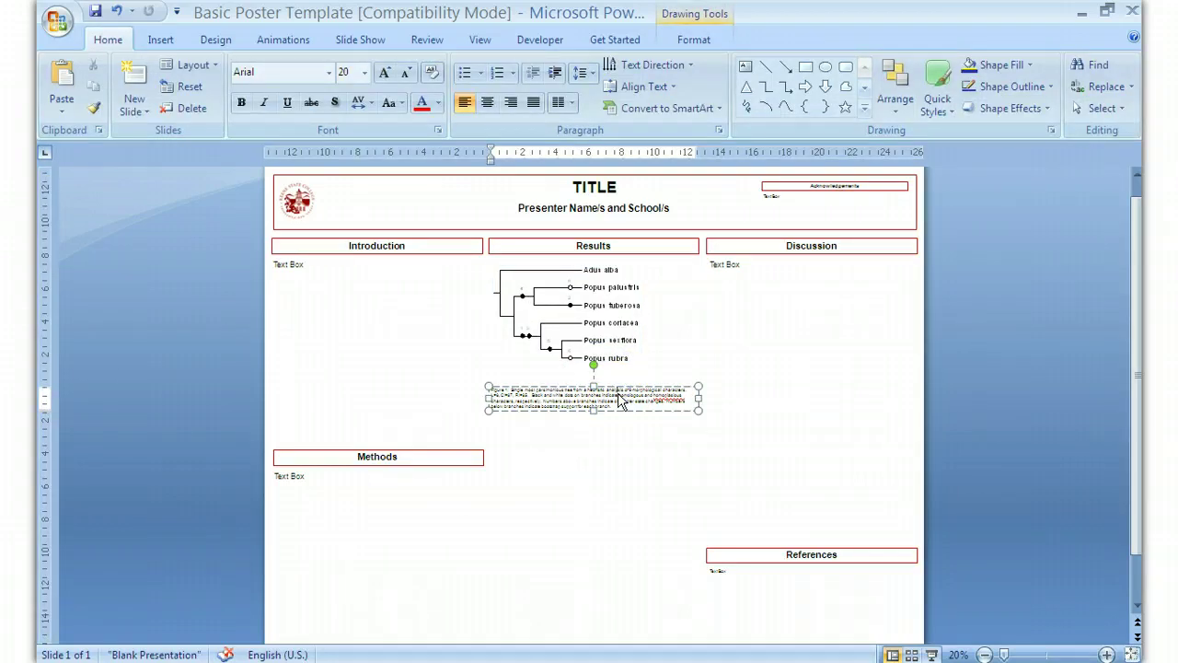
click(632, 390)
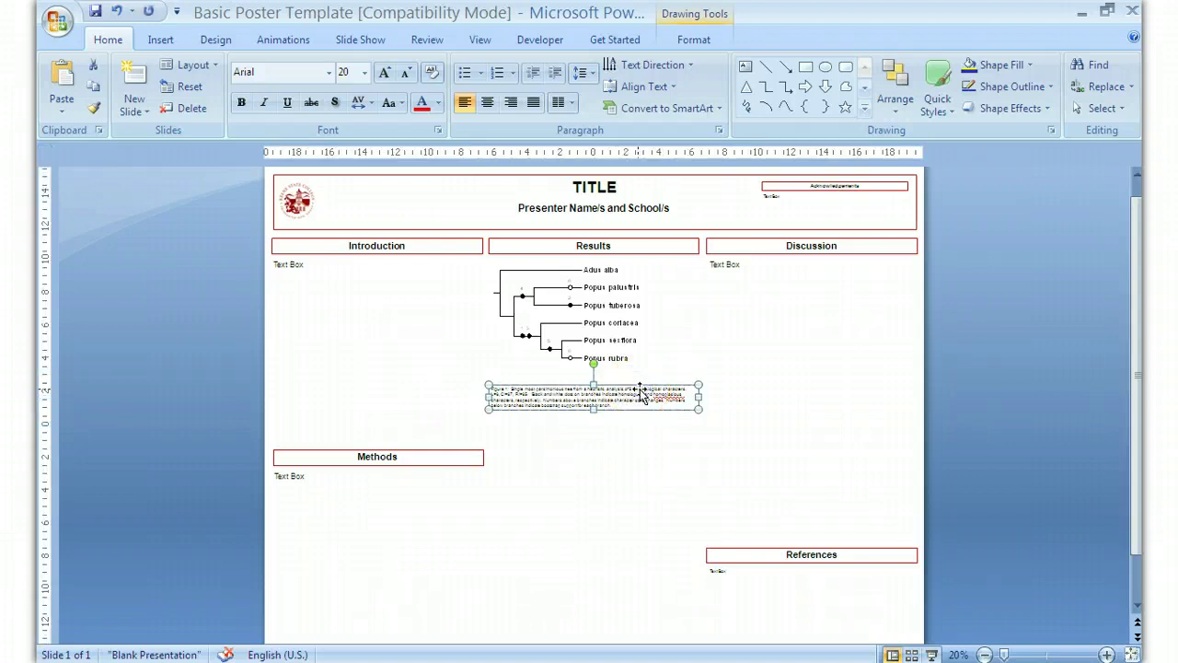
key(Up)
key(Up)
key(Up)
key(Up)
key(Up)
key(Up)
key(Up)
key(Up)
key(Up)
key(Up)
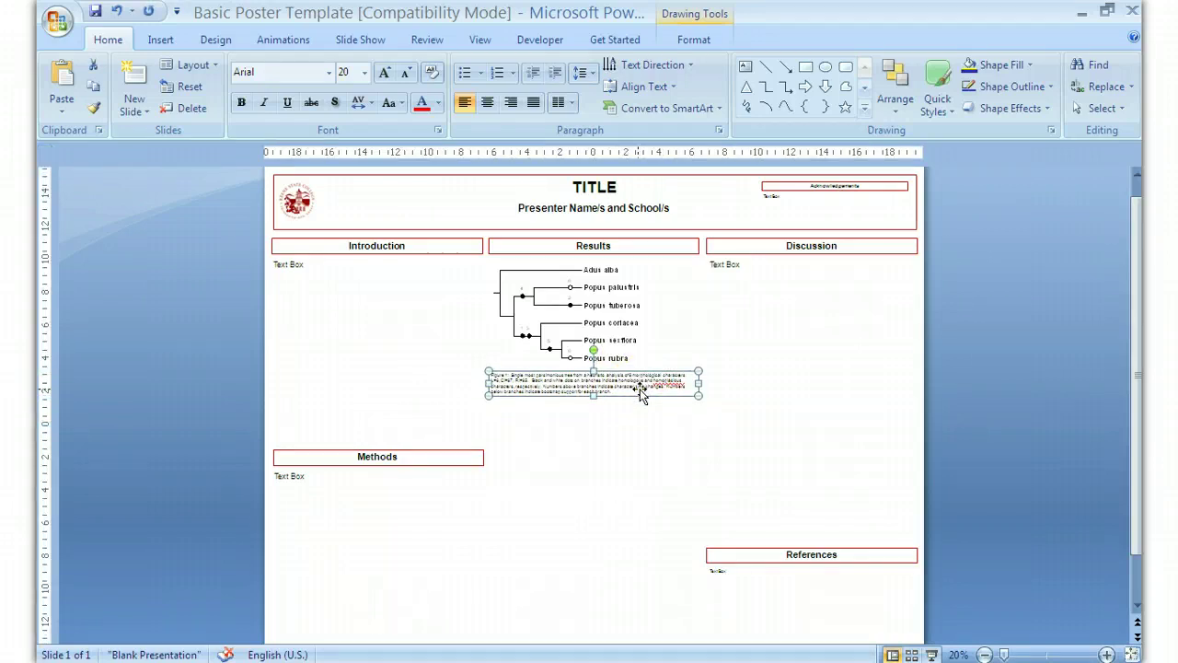
click(638, 421)
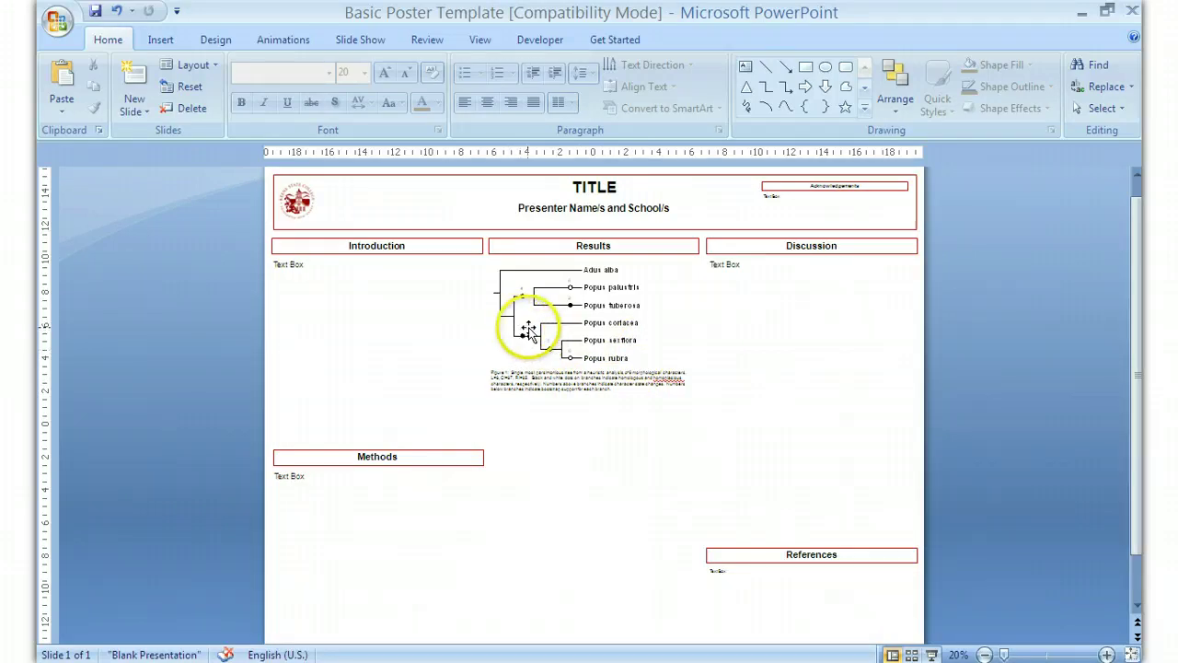
drag(529, 331, 577, 357)
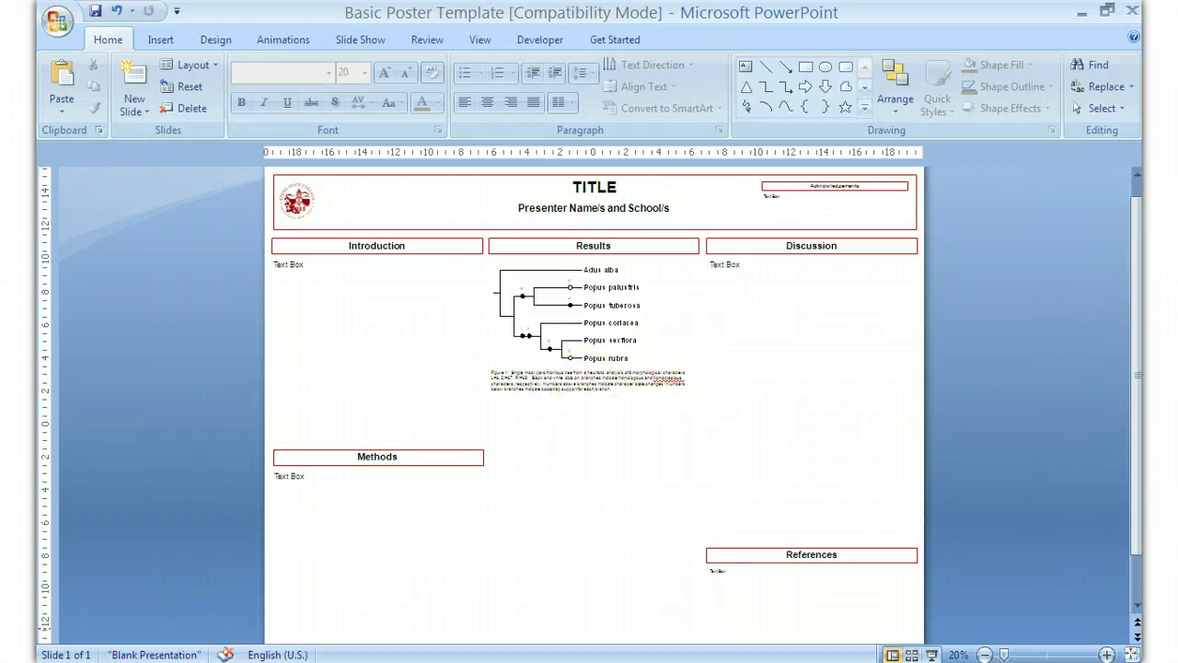
scroll(1131, 635, up, 5)
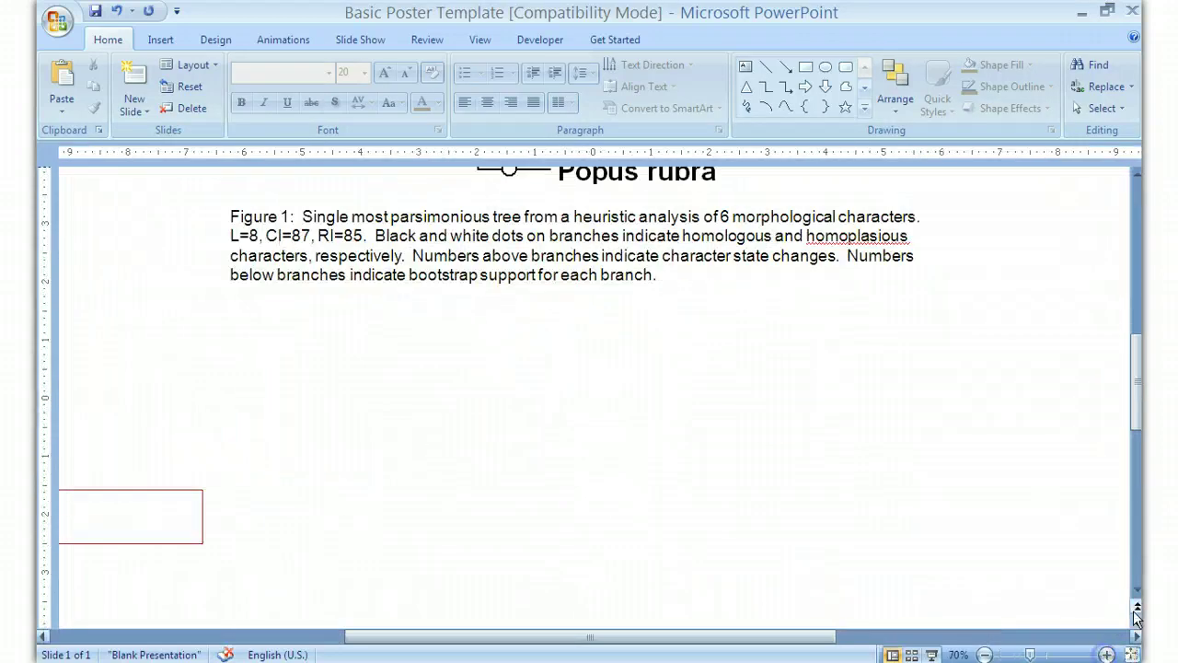
Shrink the tree picture slightly by dragging its corner handle
drag(1138, 415, 1137, 304)
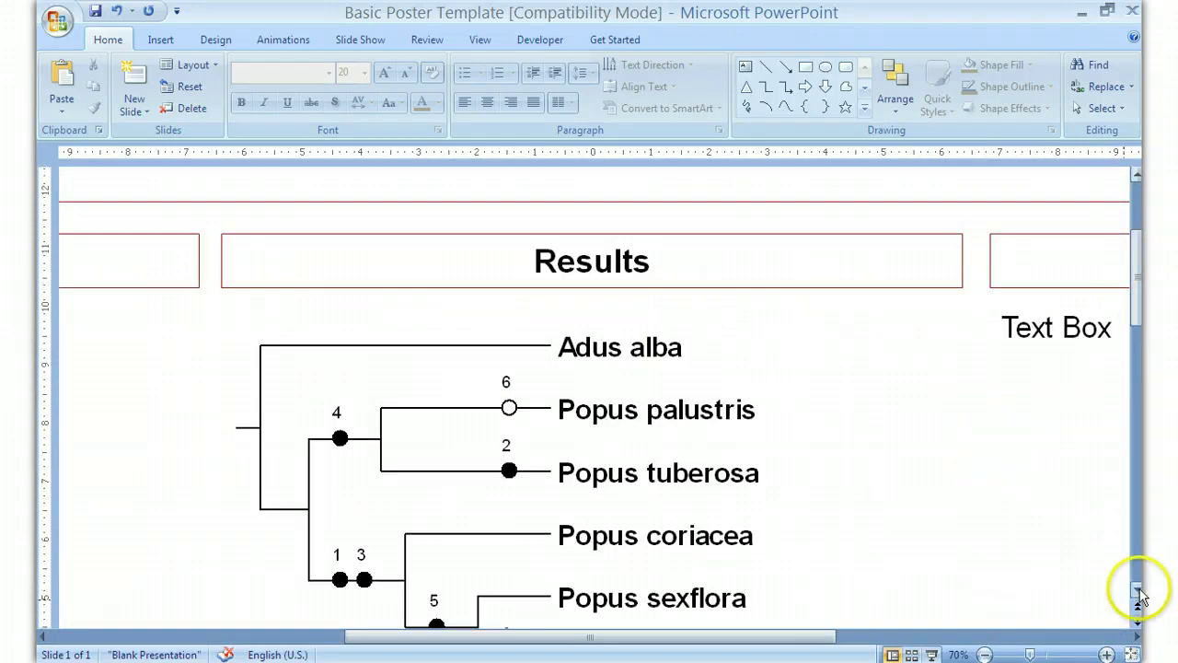
scroll(1138, 594, down, 4)
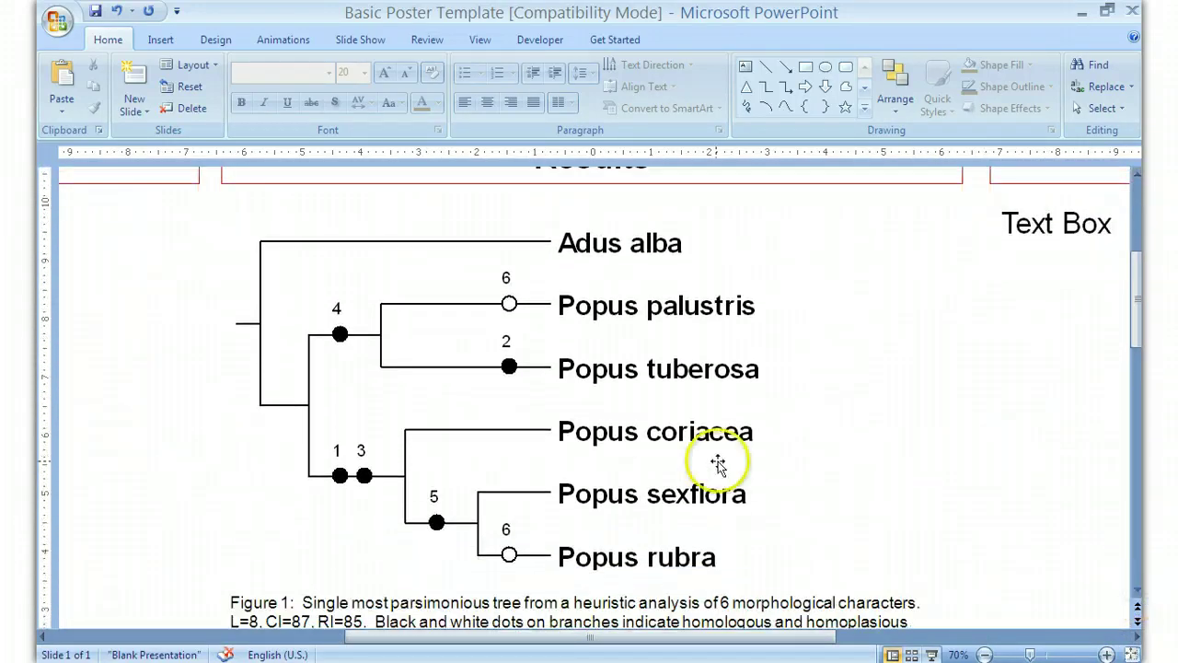
click(718, 465)
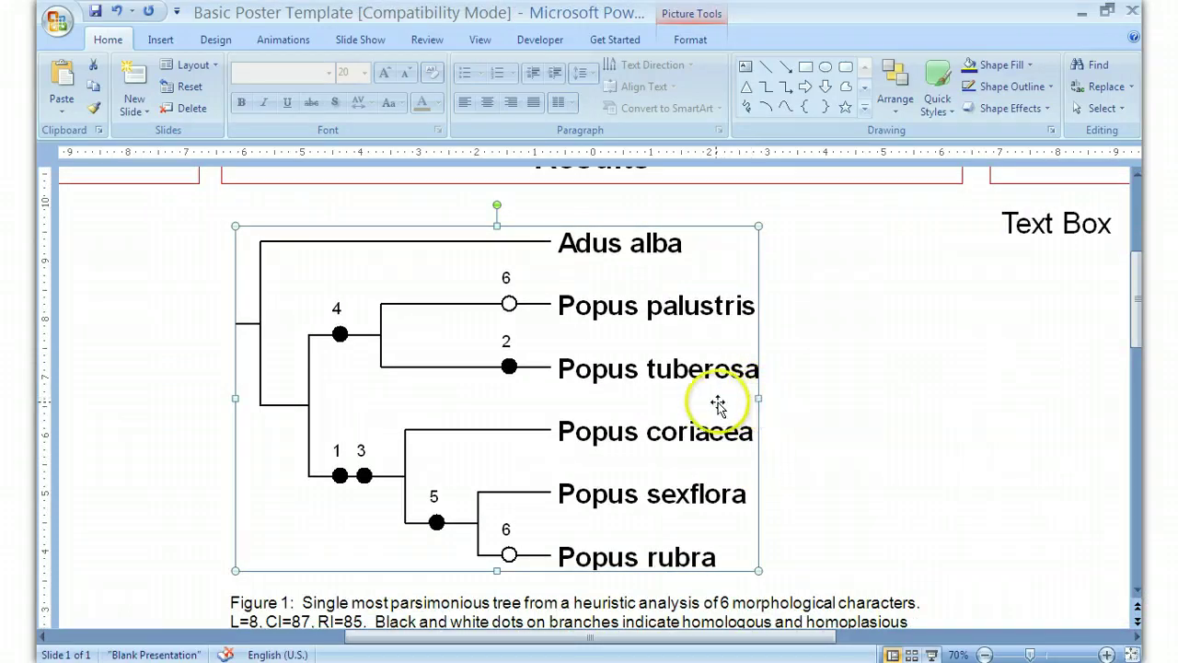
drag(758, 569, 702, 497)
Nudge the tree picture down and left so it sits just above the Figure 1 caption
click(704, 515)
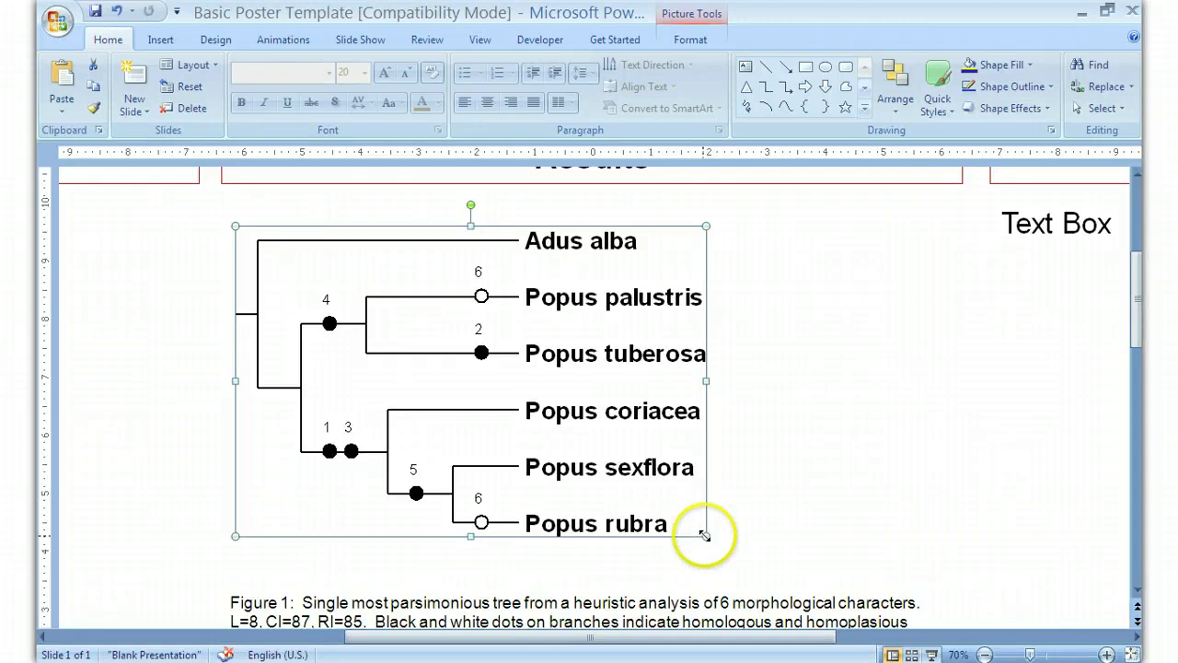
click(774, 523)
click(664, 517)
key(Down)
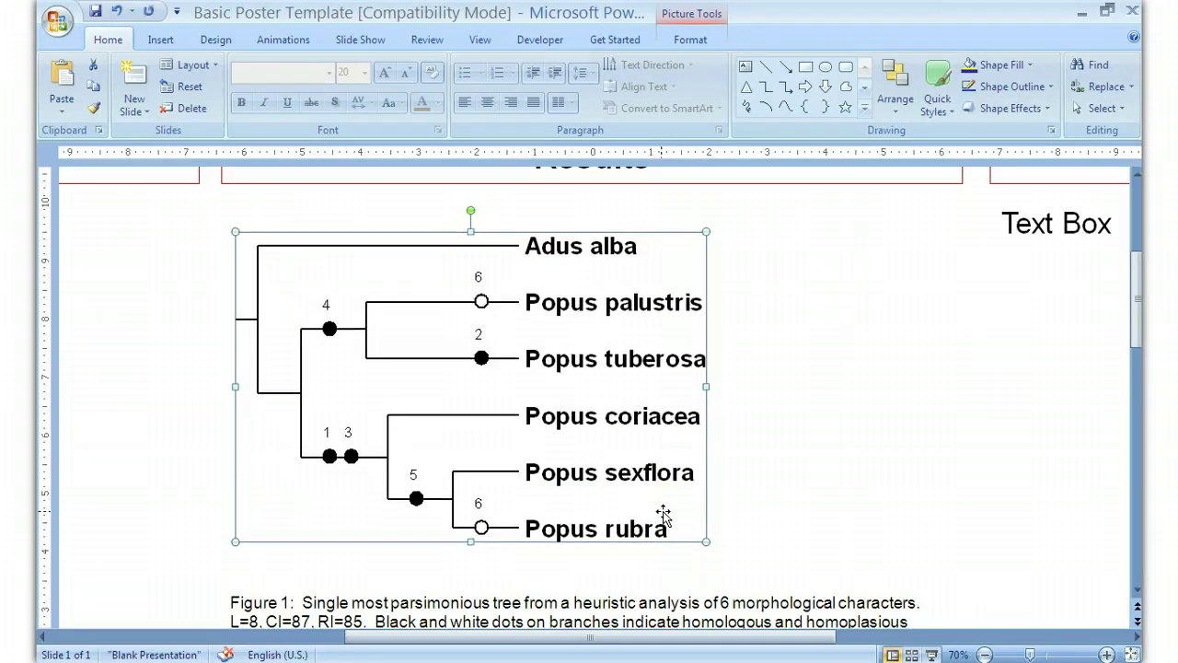
key(Left)
click(920, 466)
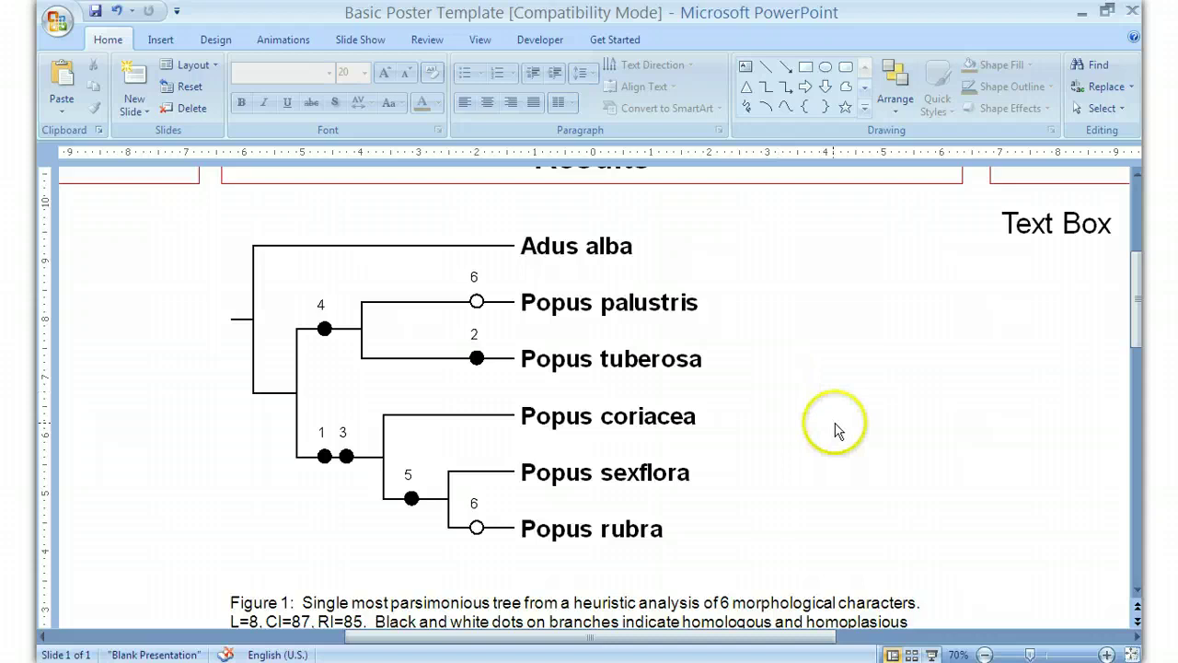
click(452, 600)
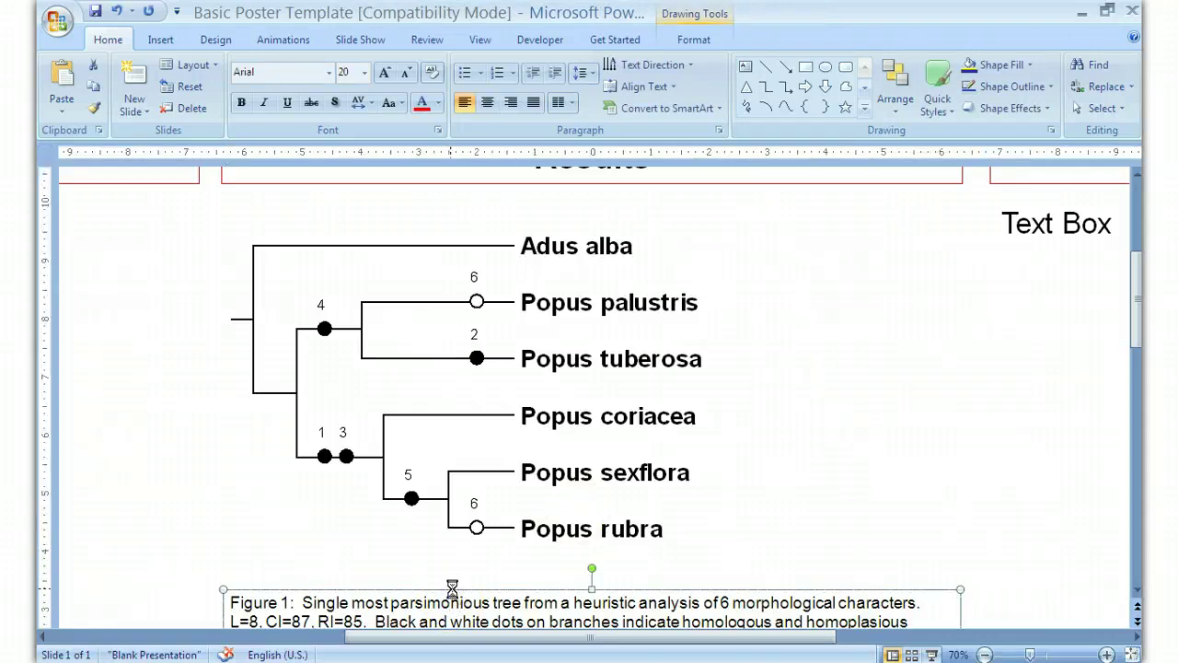
Duplicate the Figure 1 caption box and narrow the copy into a tall column
scroll(452, 585, down, 3)
key(BackSpace)
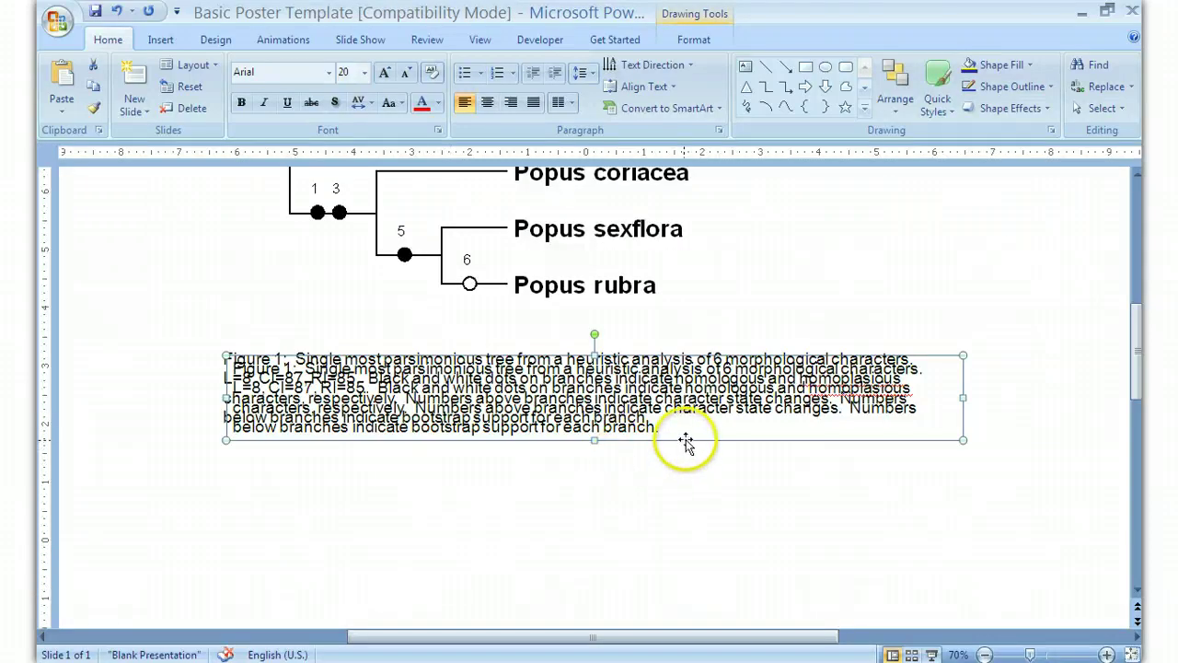
drag(686, 439, 706, 288)
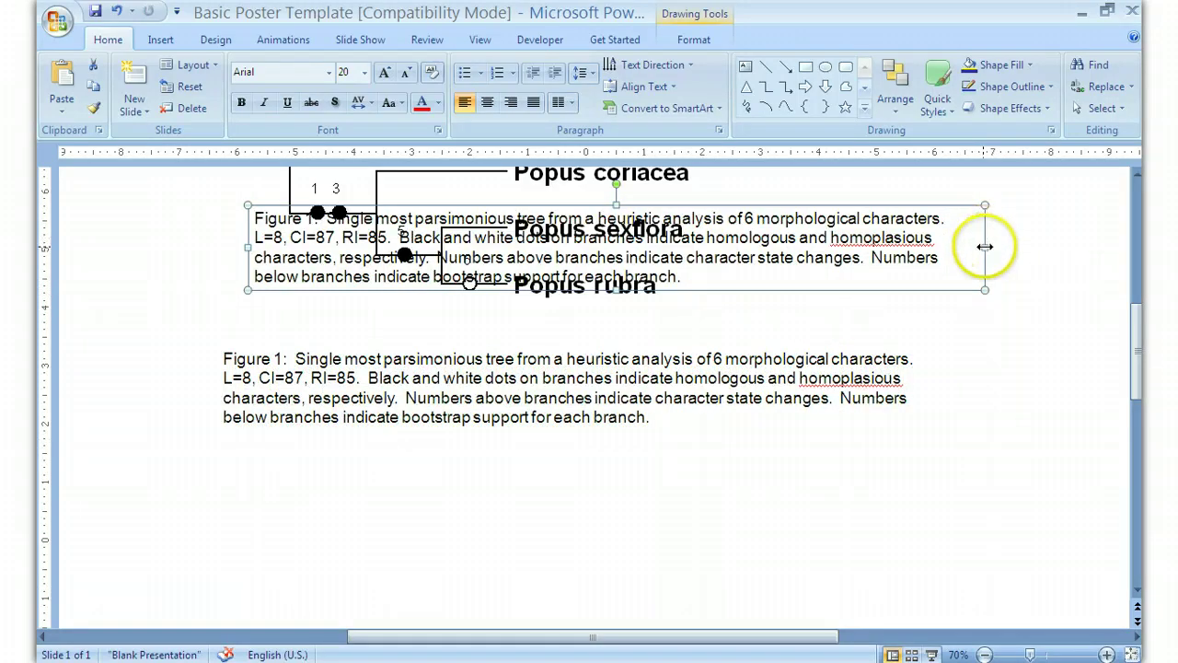
drag(985, 247, 426, 265)
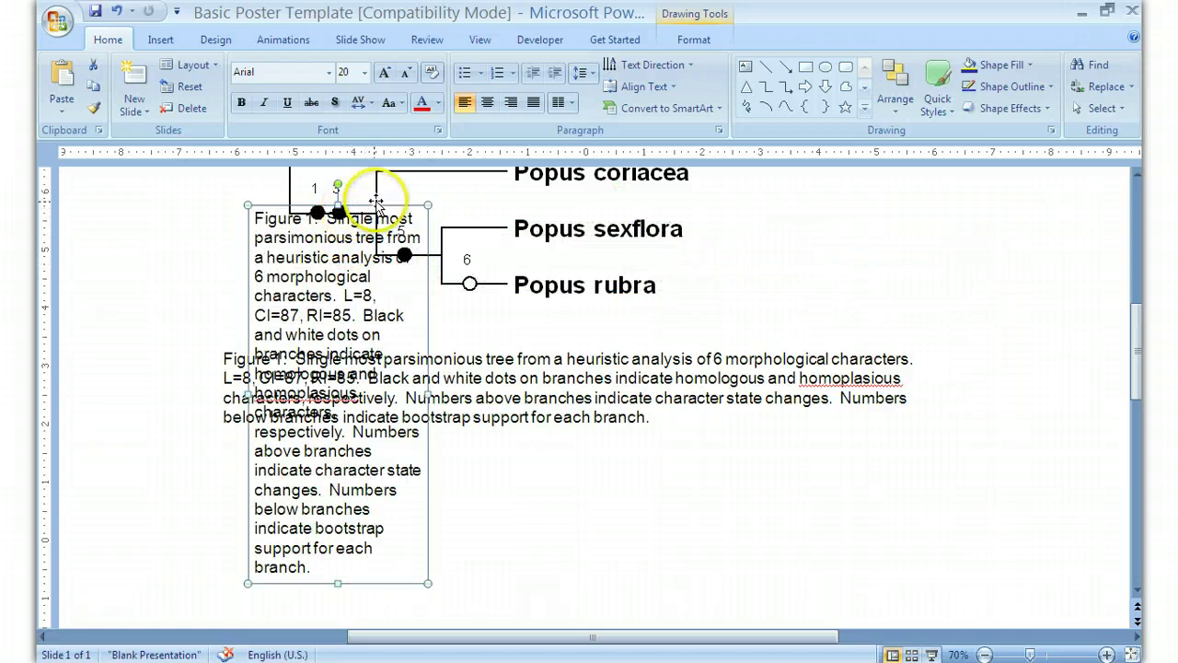
Move the caption copy to the right of the tree, level with the tree's top
drag(377, 202, 826, 182)
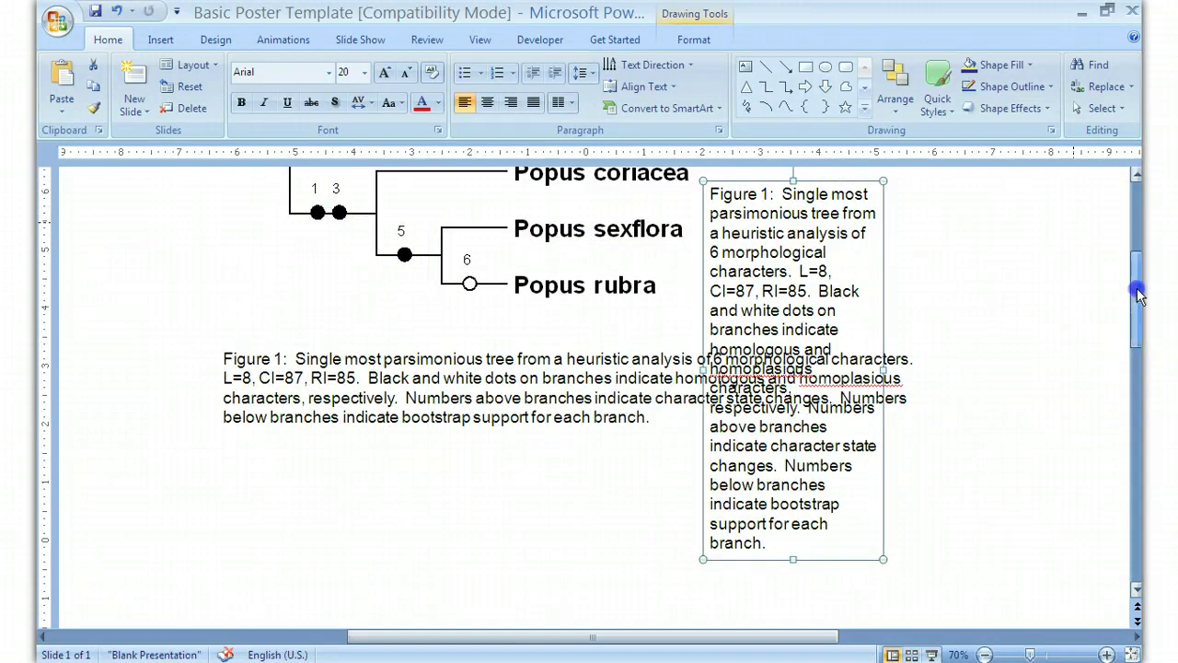
drag(1139, 294, 1138, 272)
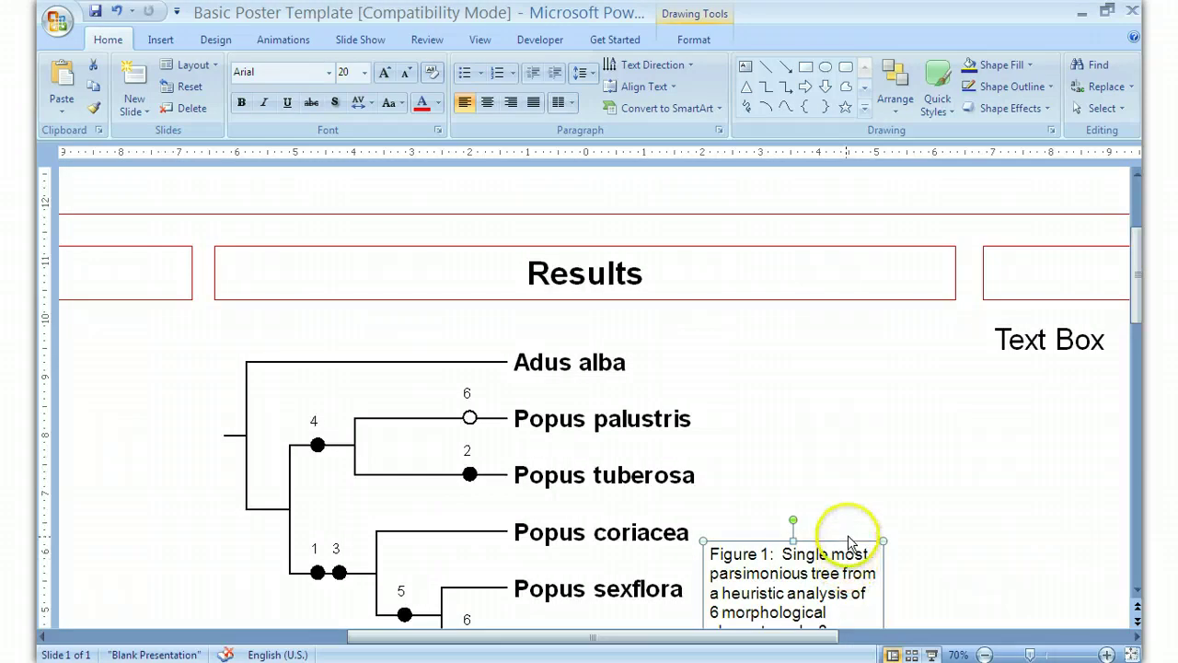
drag(848, 541, 869, 343)
click(1136, 585)
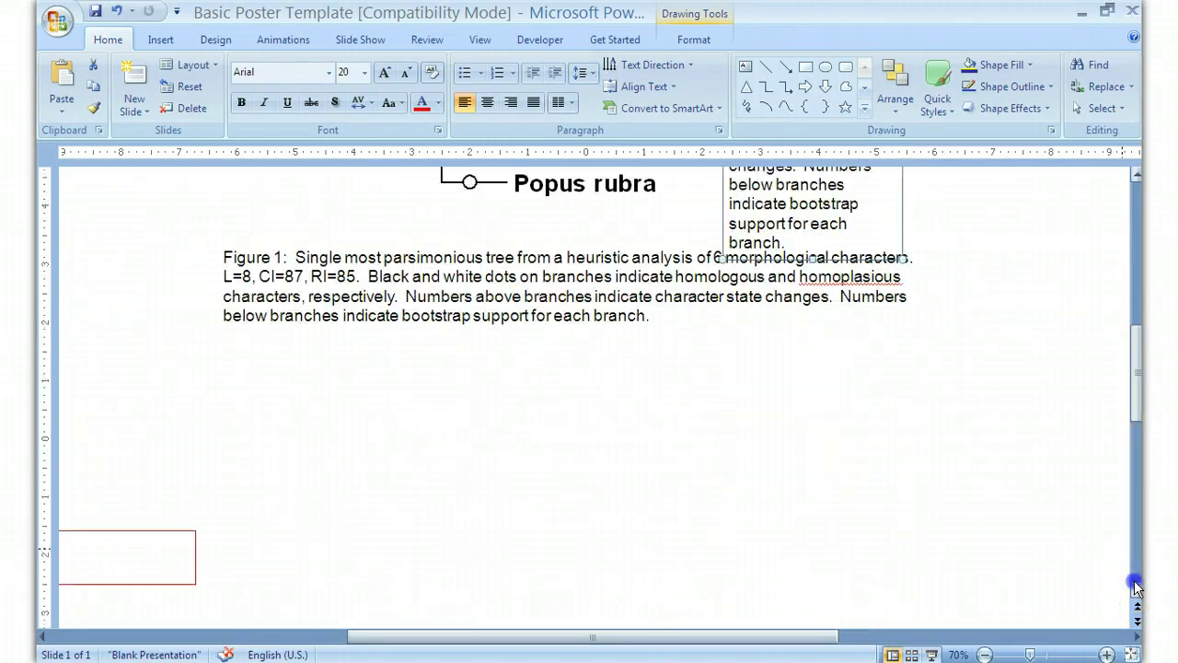
click(1136, 585)
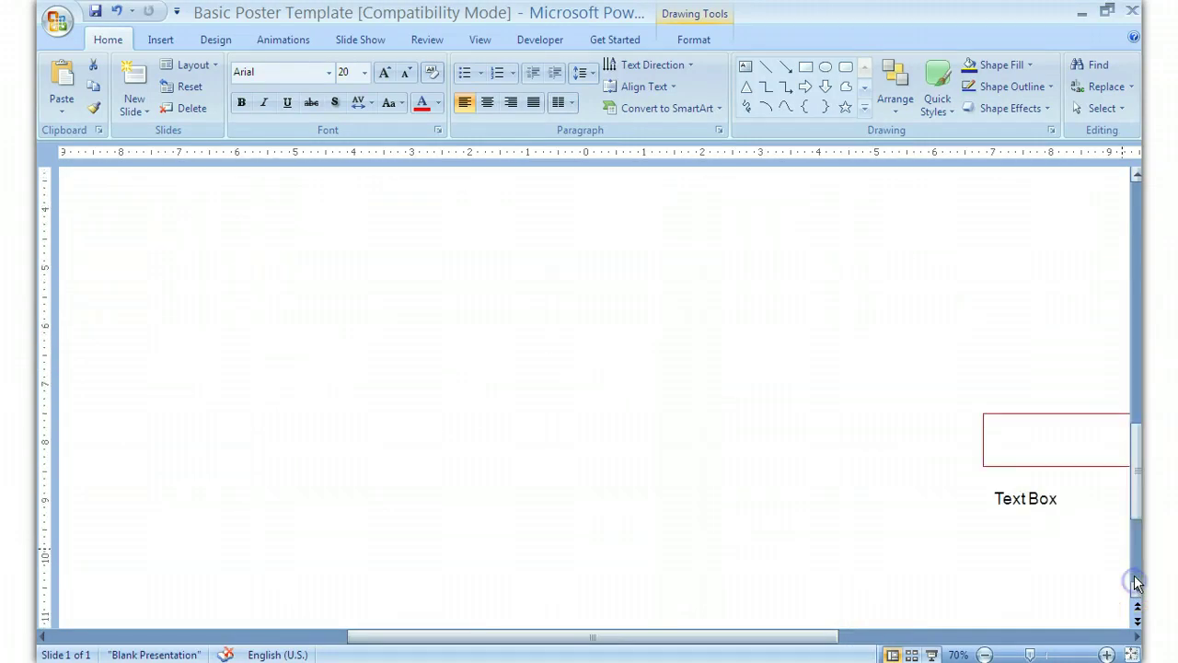
click(1136, 176)
drag(1138, 181, 1138, 182)
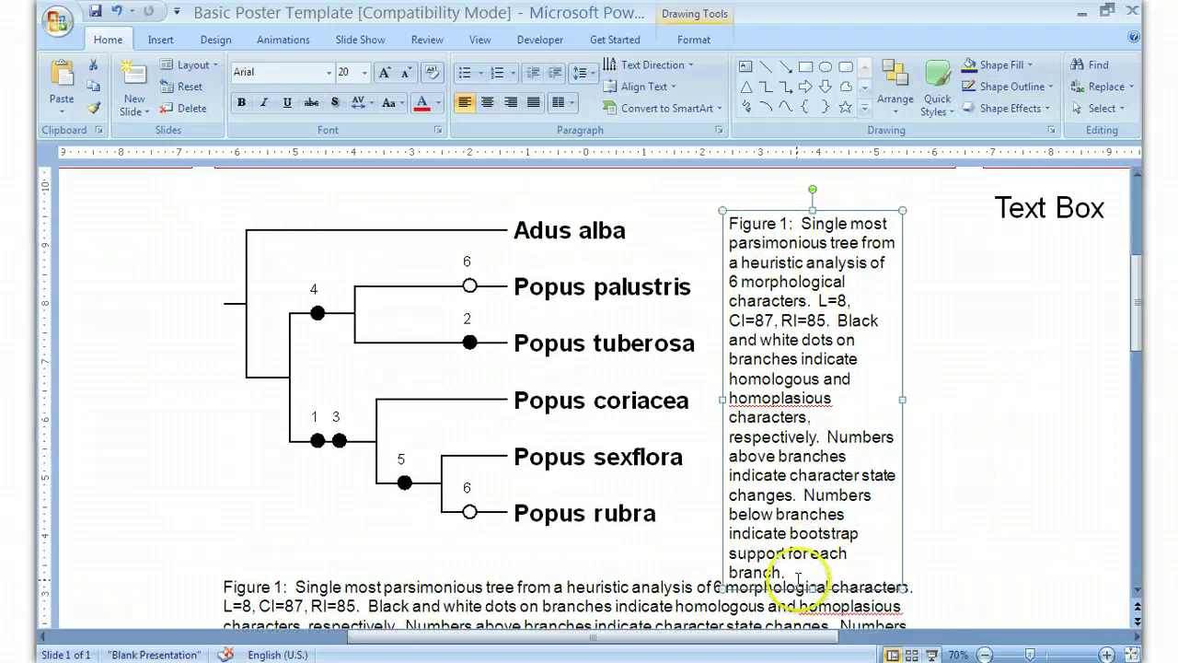
Rewrite the copied text as '1 = Character change from entire to serrate leaves'
drag(800, 575, 739, 185)
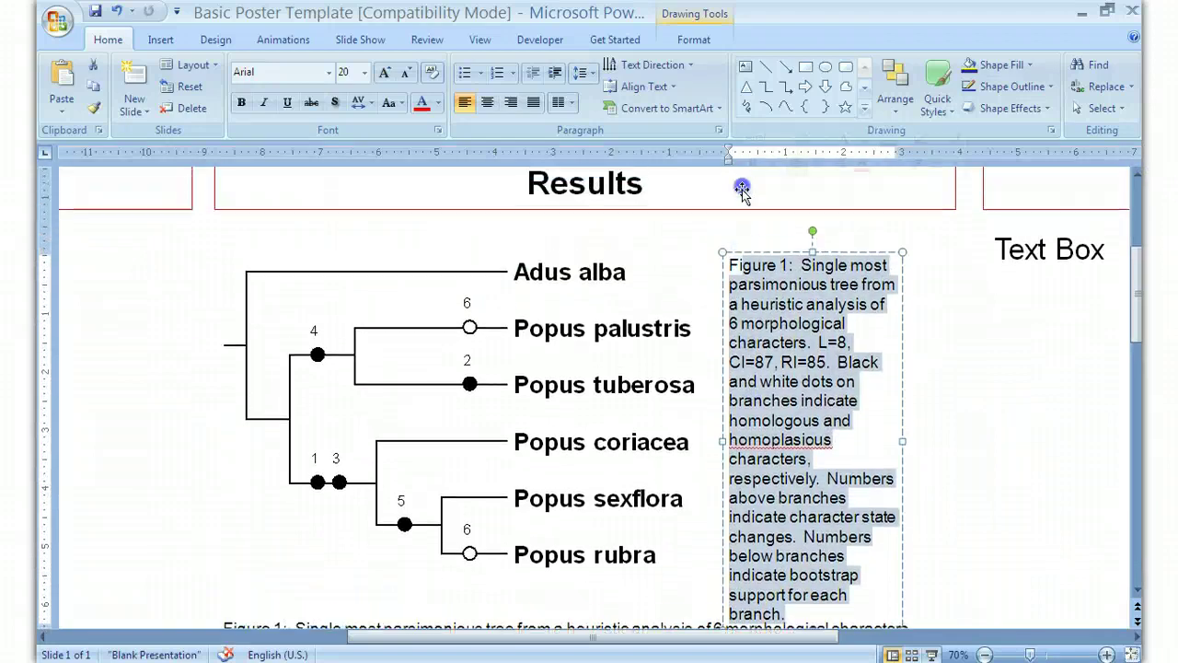
text(Fi)
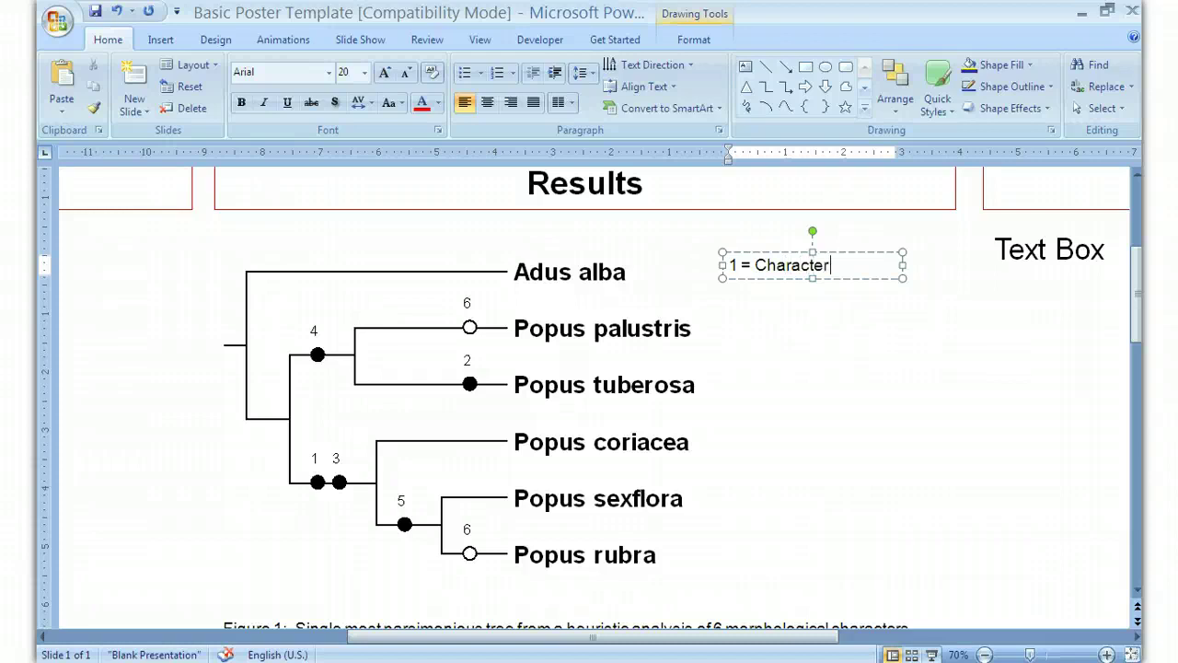
text(rom)
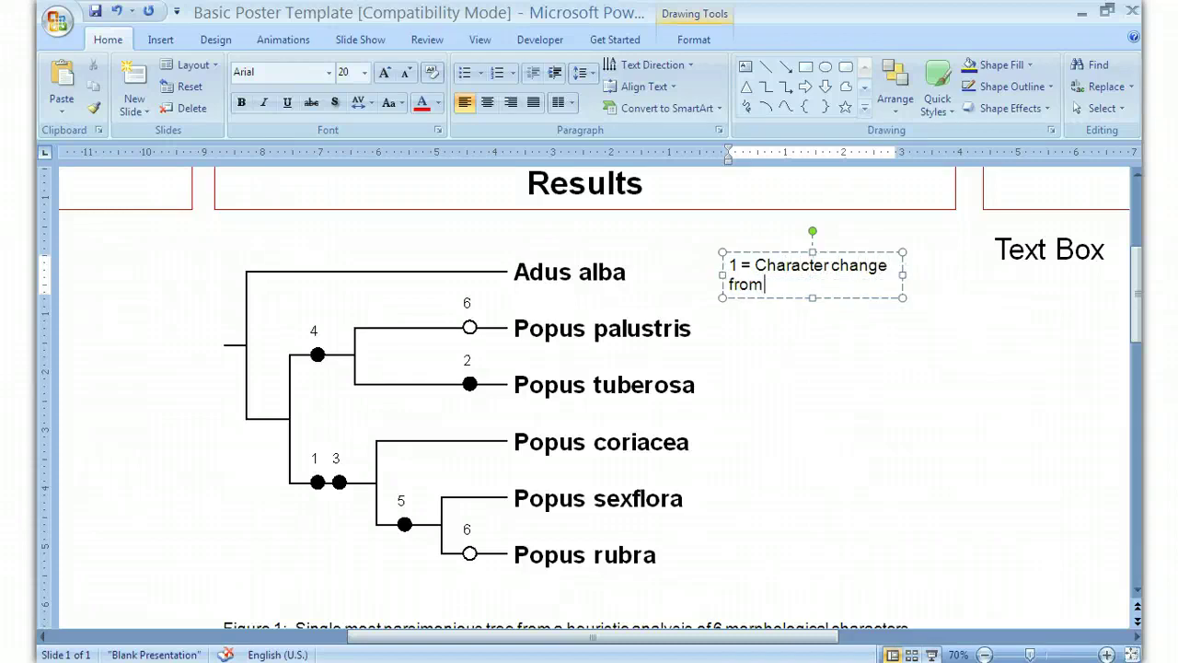
text( entire to serrate )
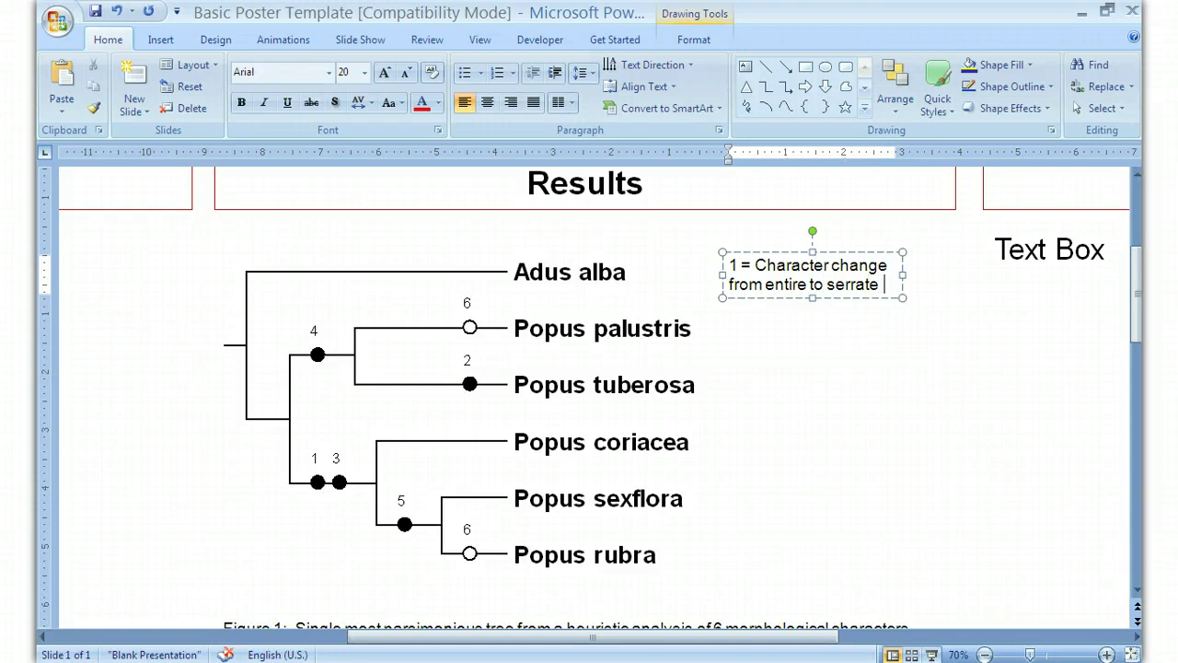
text(leaves)
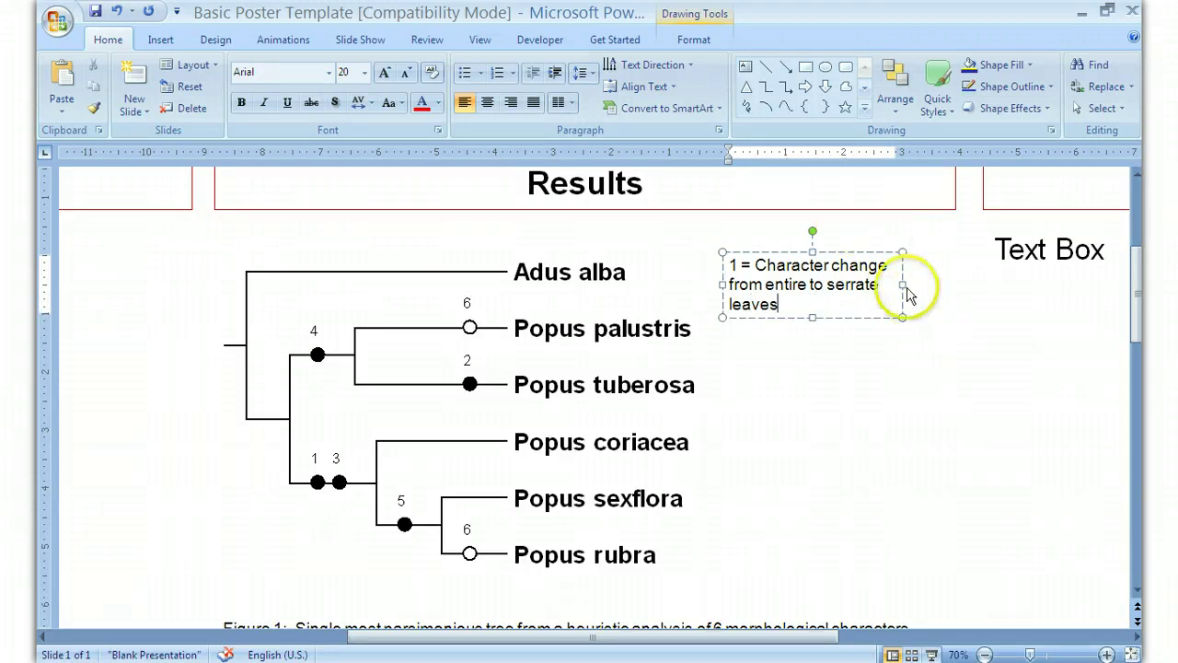
Widen the key text box and set its text to 16 pt so it fits one line
drag(902, 284, 990, 275)
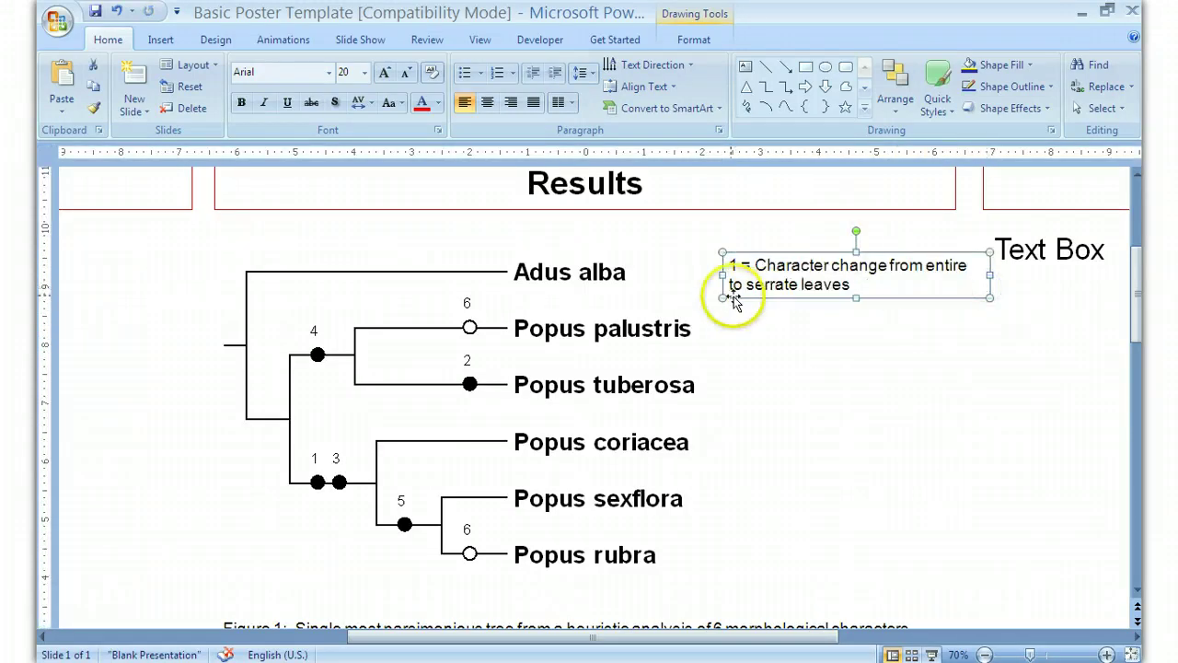
drag(723, 275, 688, 274)
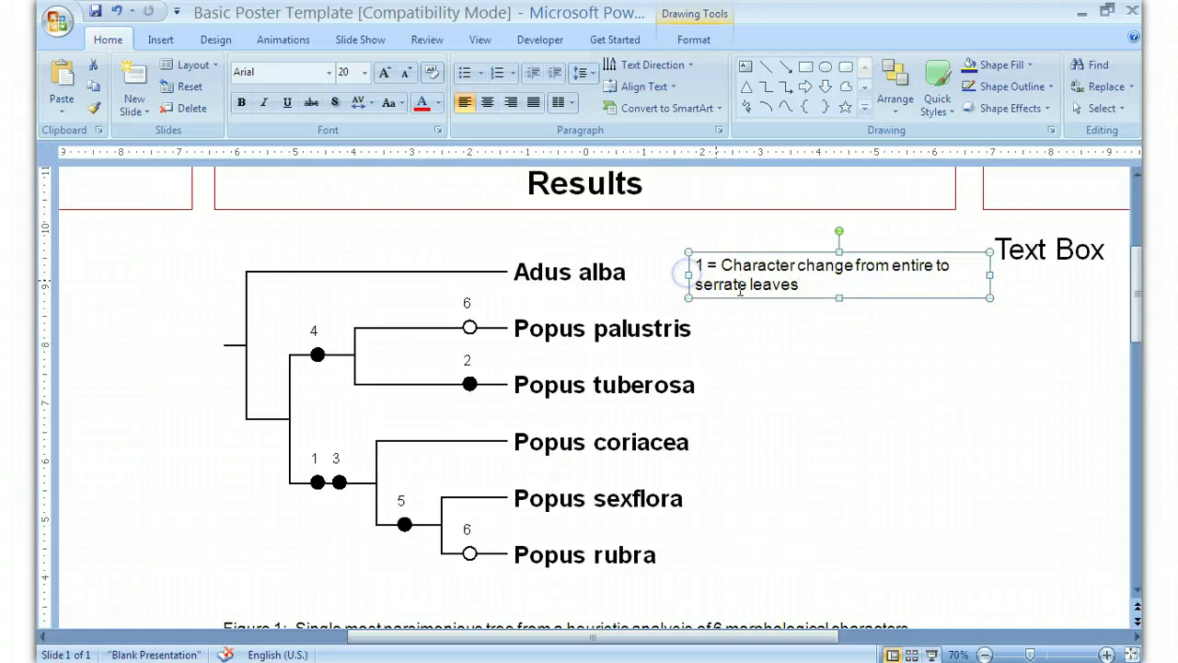
drag(799, 285, 696, 263)
click(364, 72)
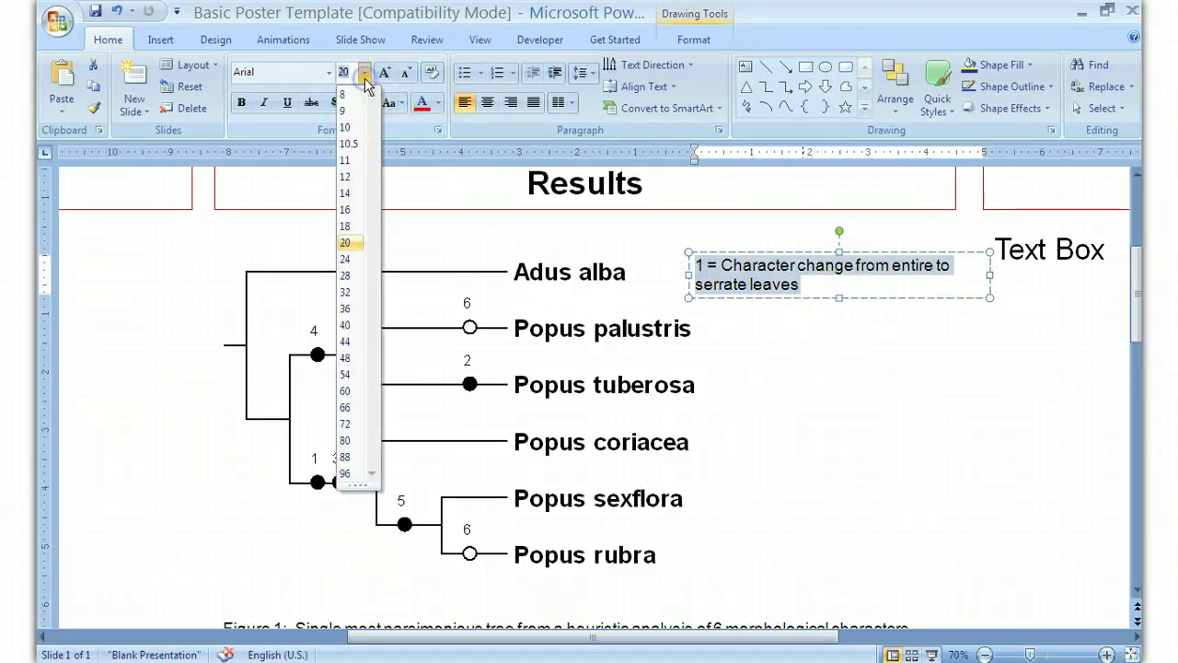
click(349, 212)
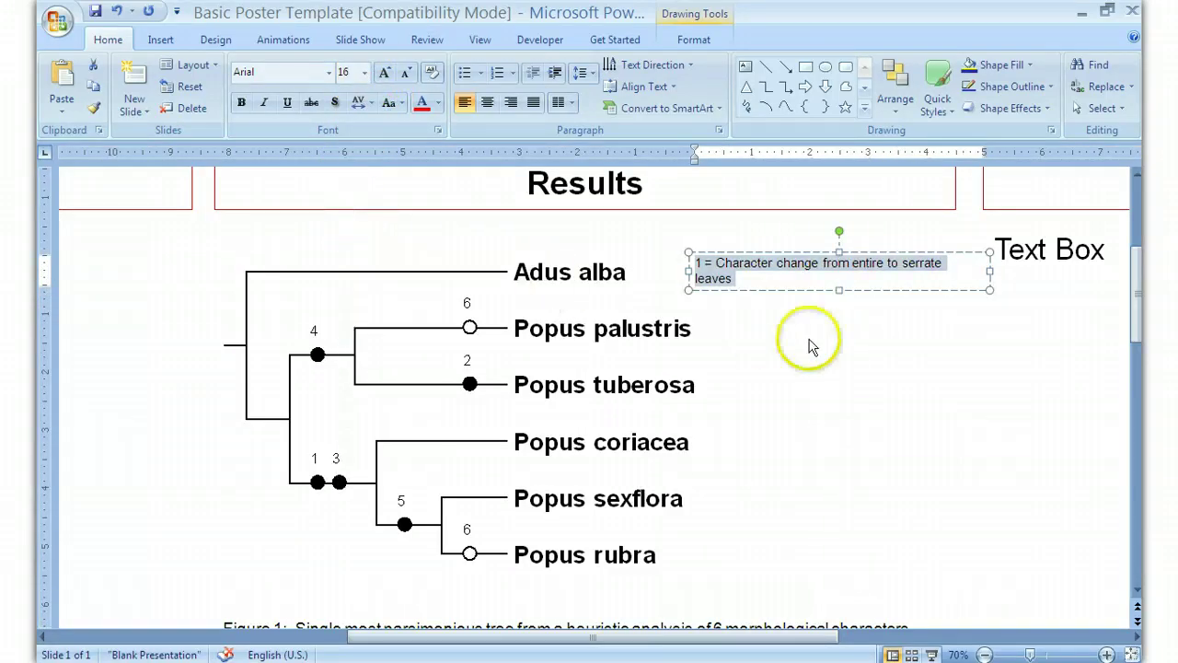
drag(687, 271, 651, 267)
Shrink the tree picture, narrow the key box, and move the key level with Adus alba
click(623, 311)
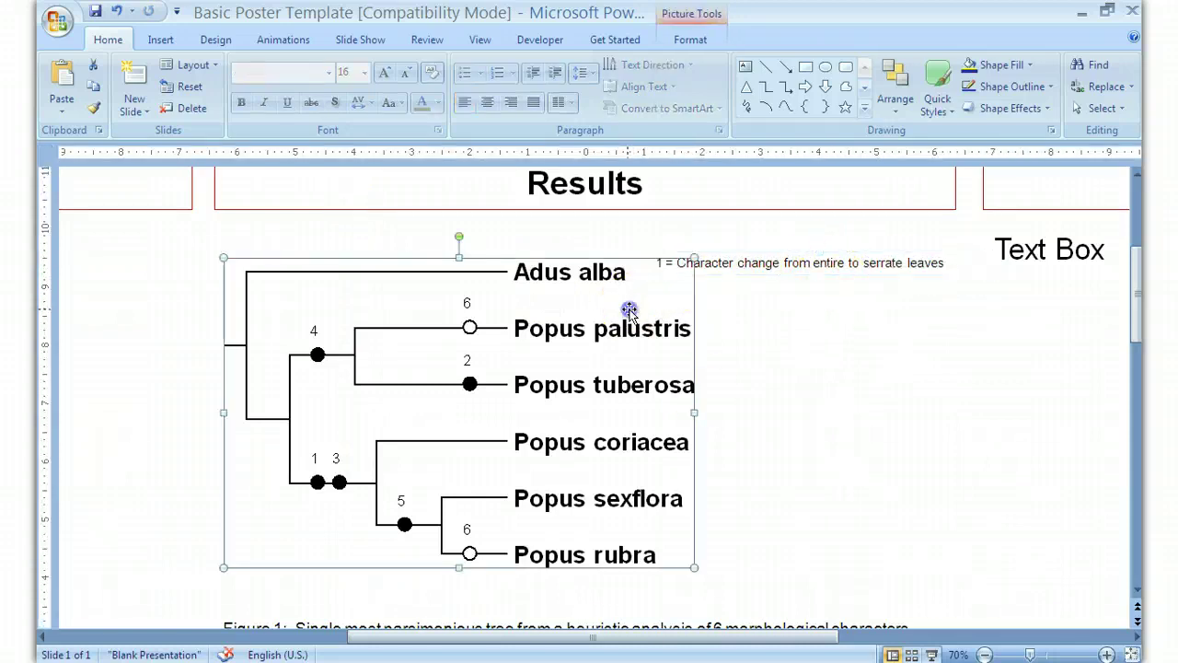
drag(694, 567, 648, 532)
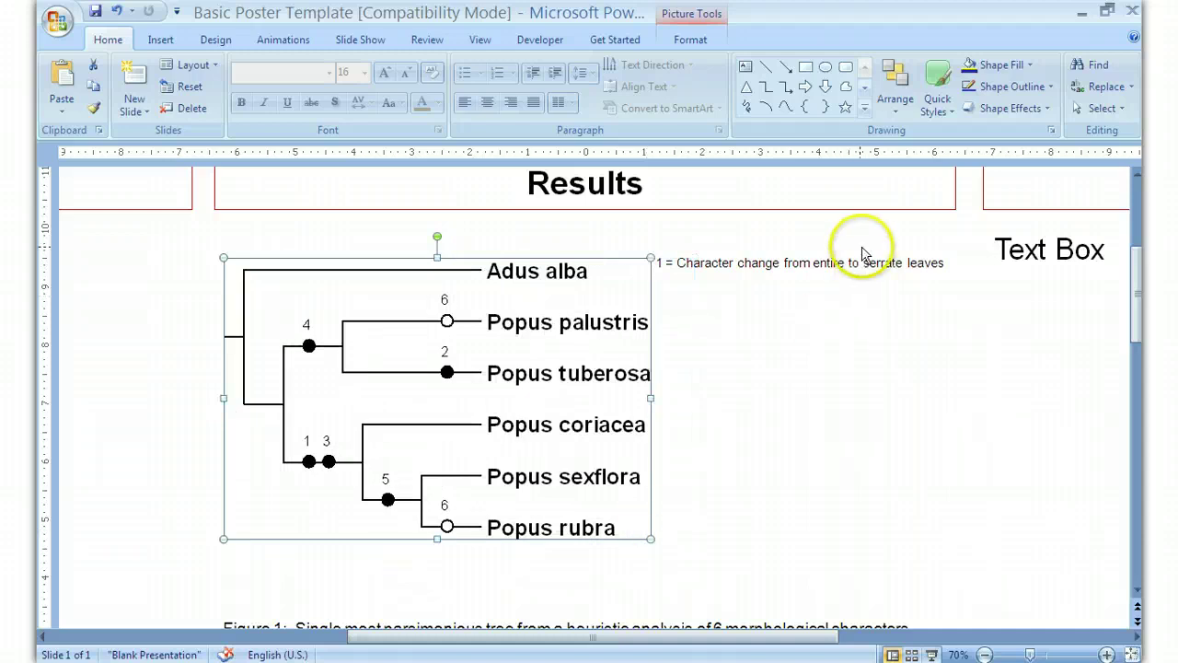
click(863, 266)
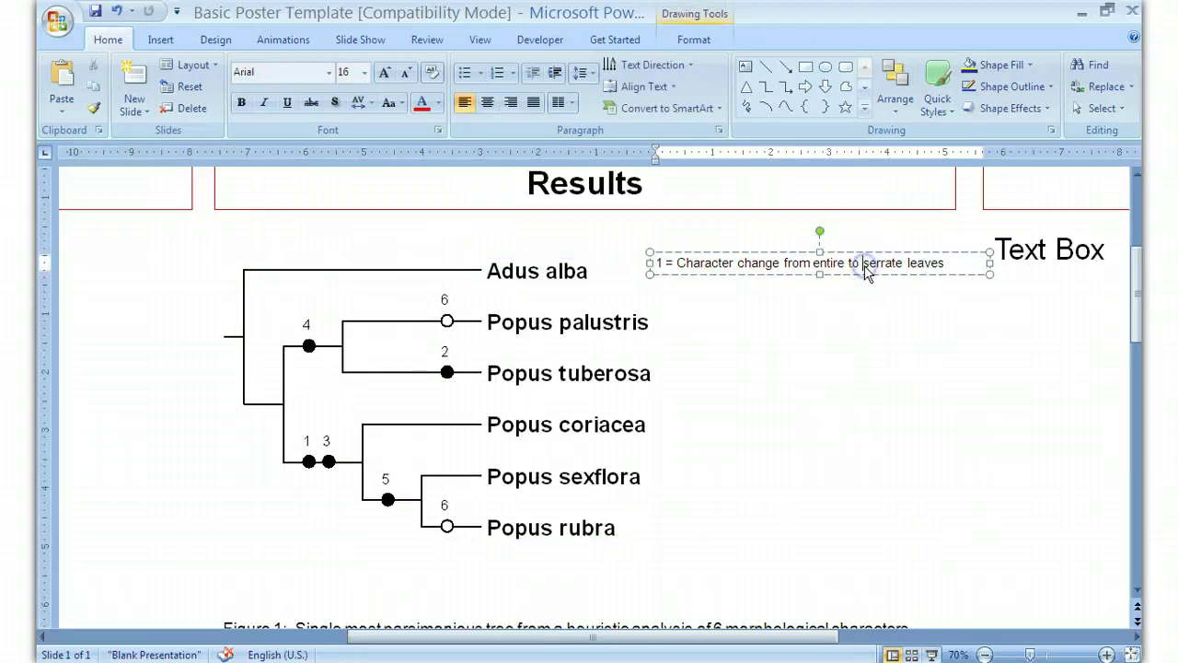
click(989, 263)
drag(989, 263, 957, 263)
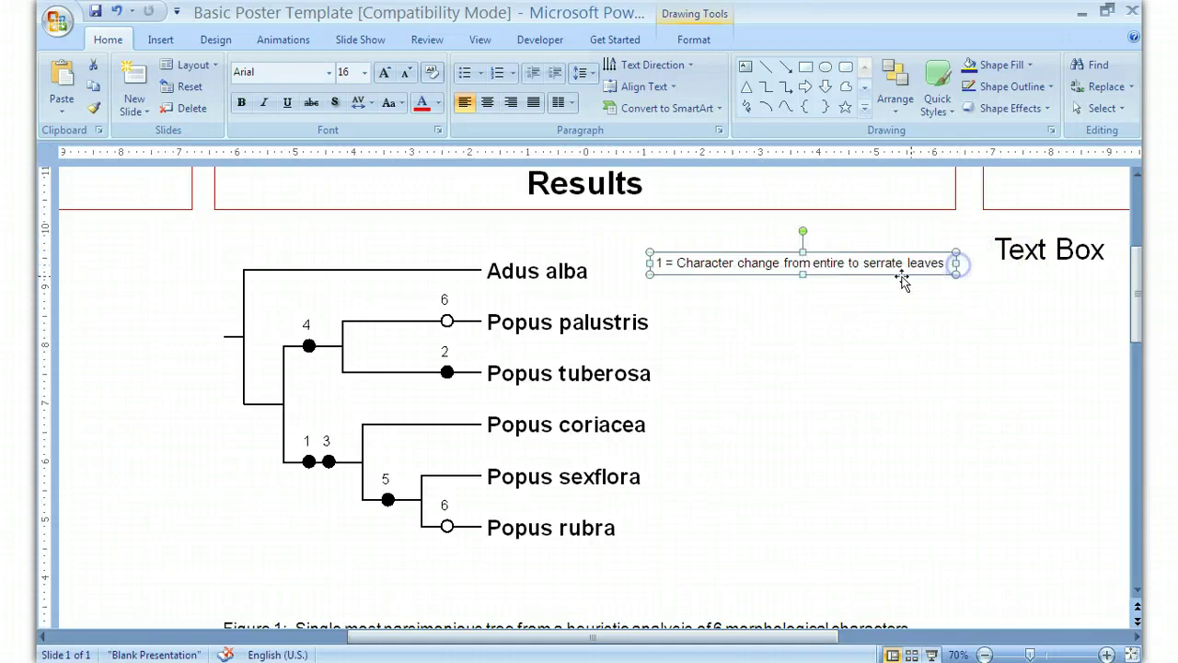
drag(875, 280, 878, 286)
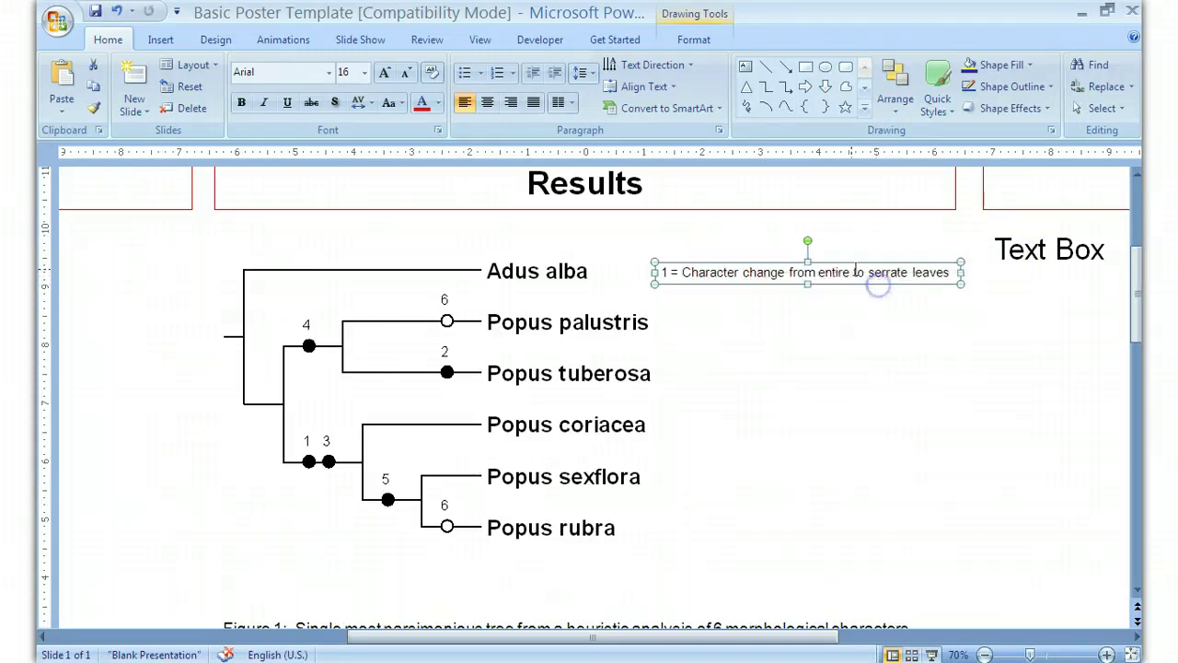
Make the leading number 1 of the key entry bold
click(951, 272)
click(664, 272)
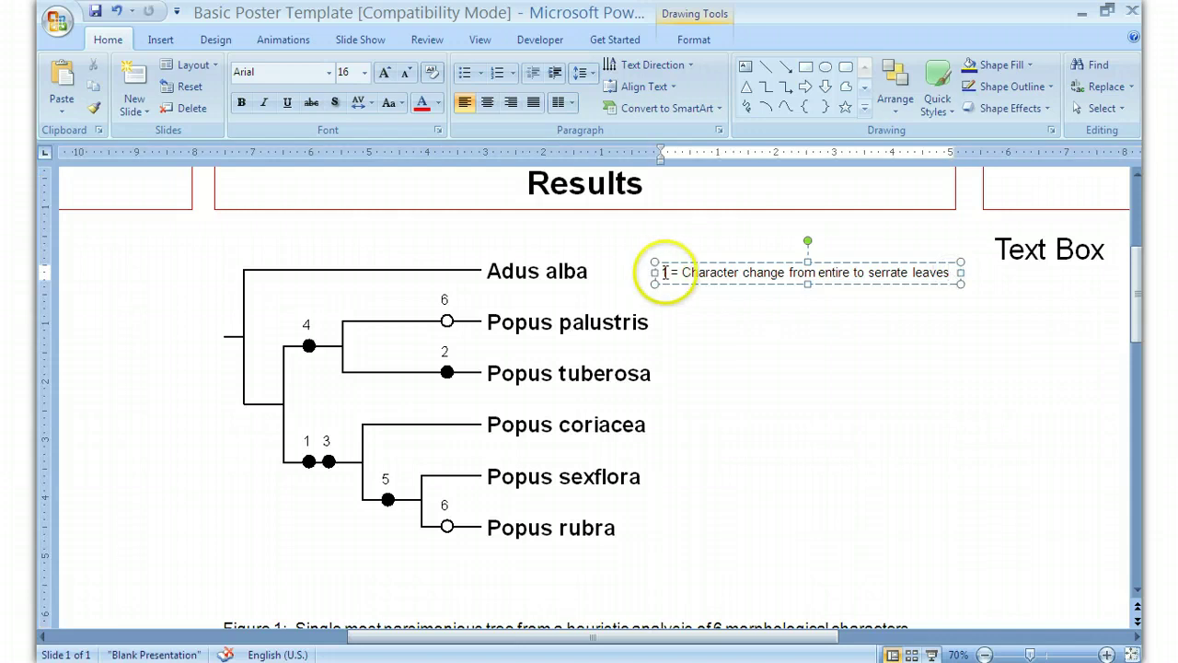
double_click(665, 273)
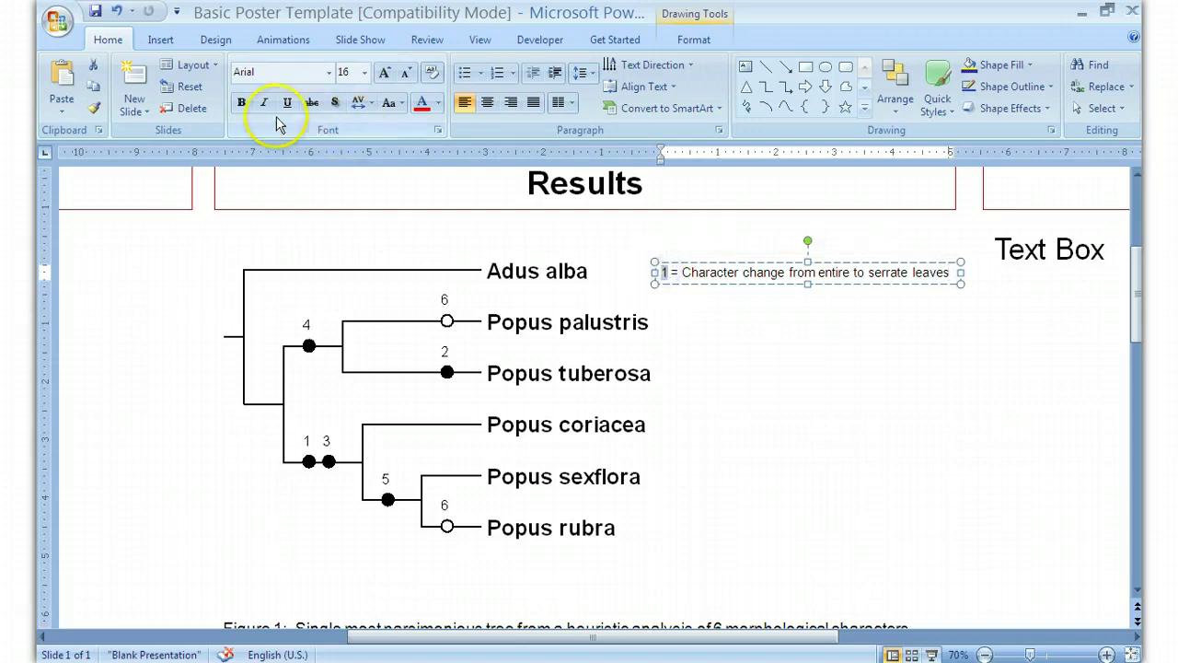
click(241, 102)
click(734, 336)
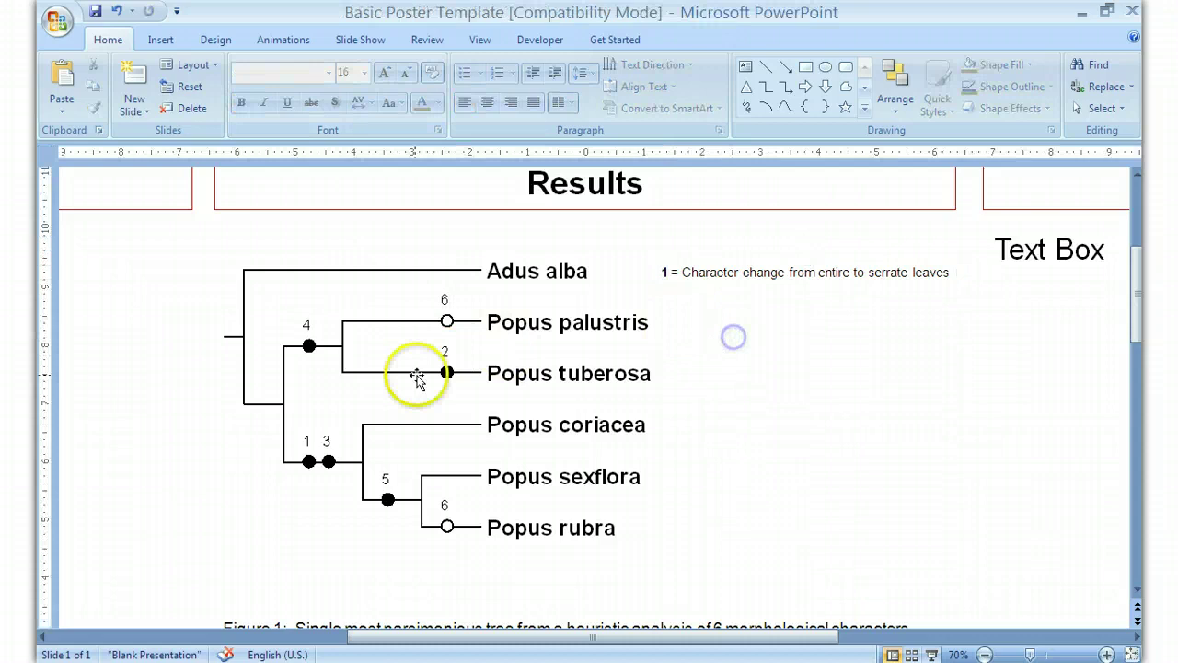
click(953, 271)
Add bold-numbered key entries 2 = red to purple flower and 3 = non petiolate to petiolate leaves
key(Return)
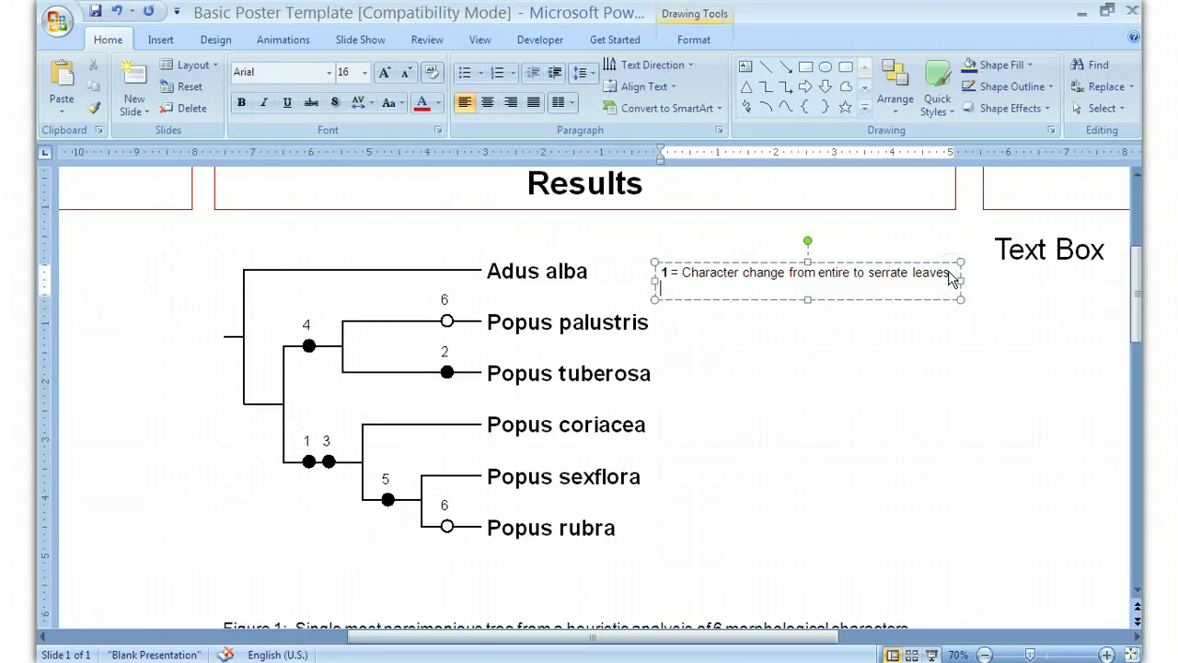
key(Return)
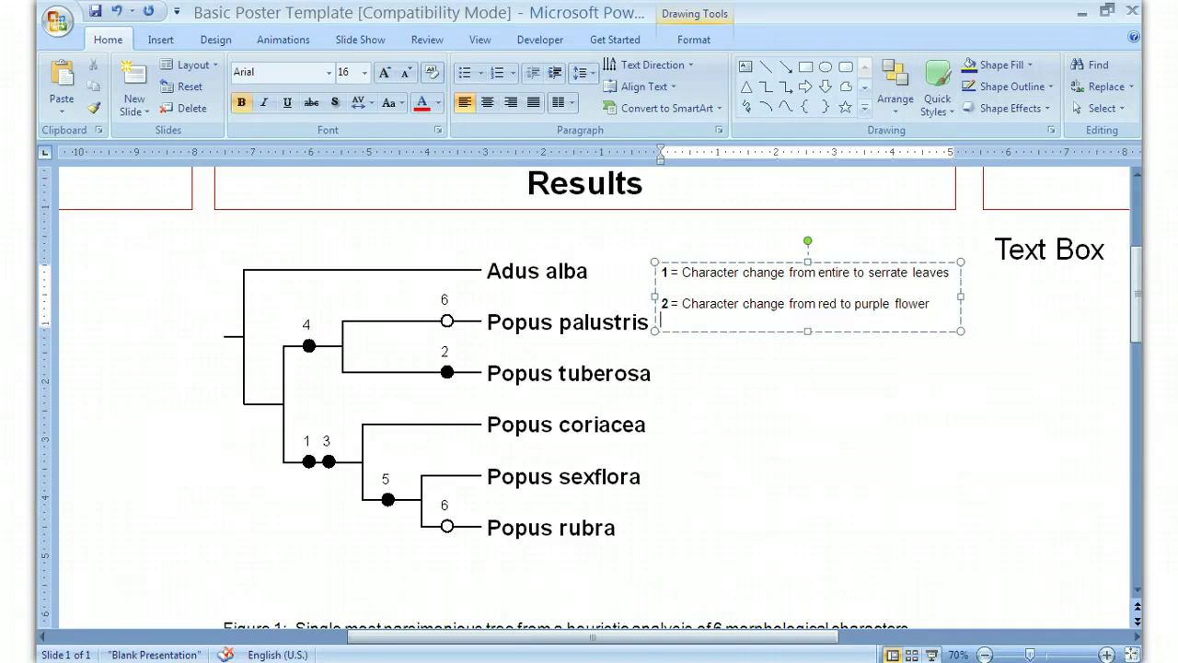
key(Return)
key(ctrl+b)
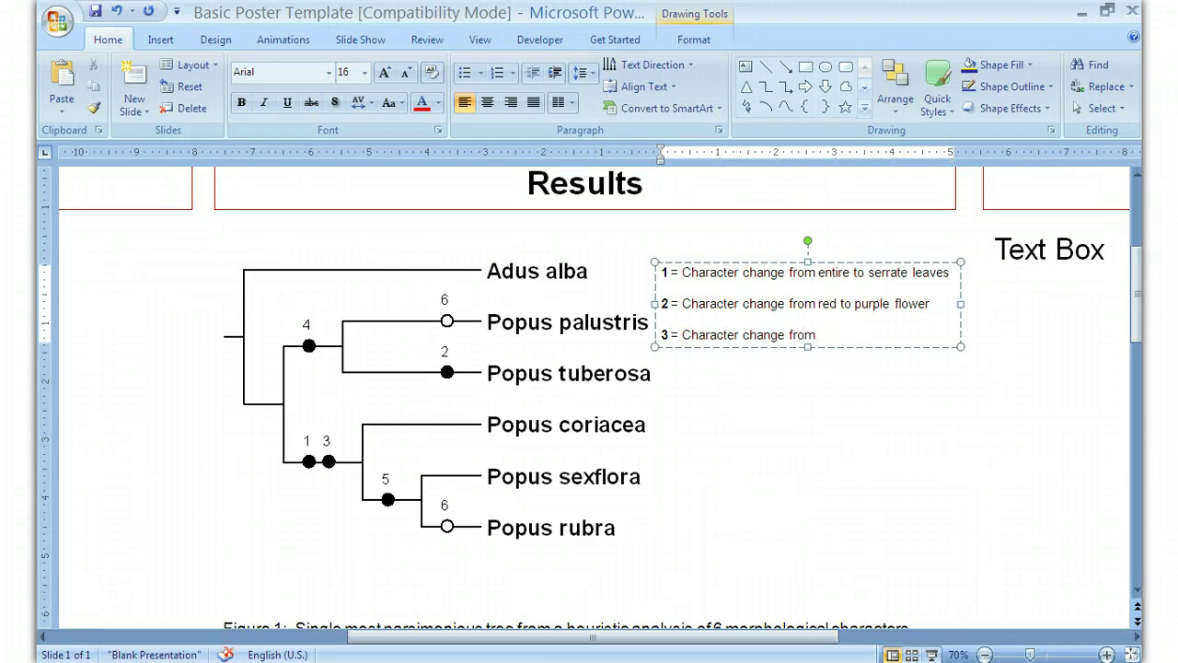
text(non petiolate to p)
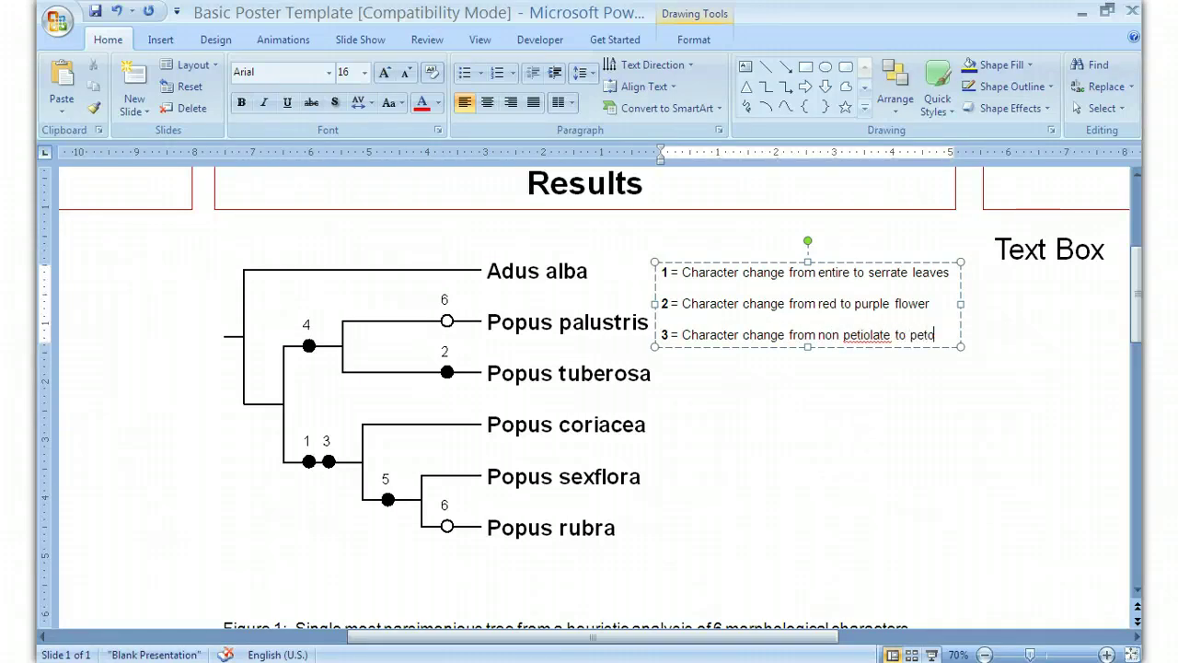
text(etiolate leaves)
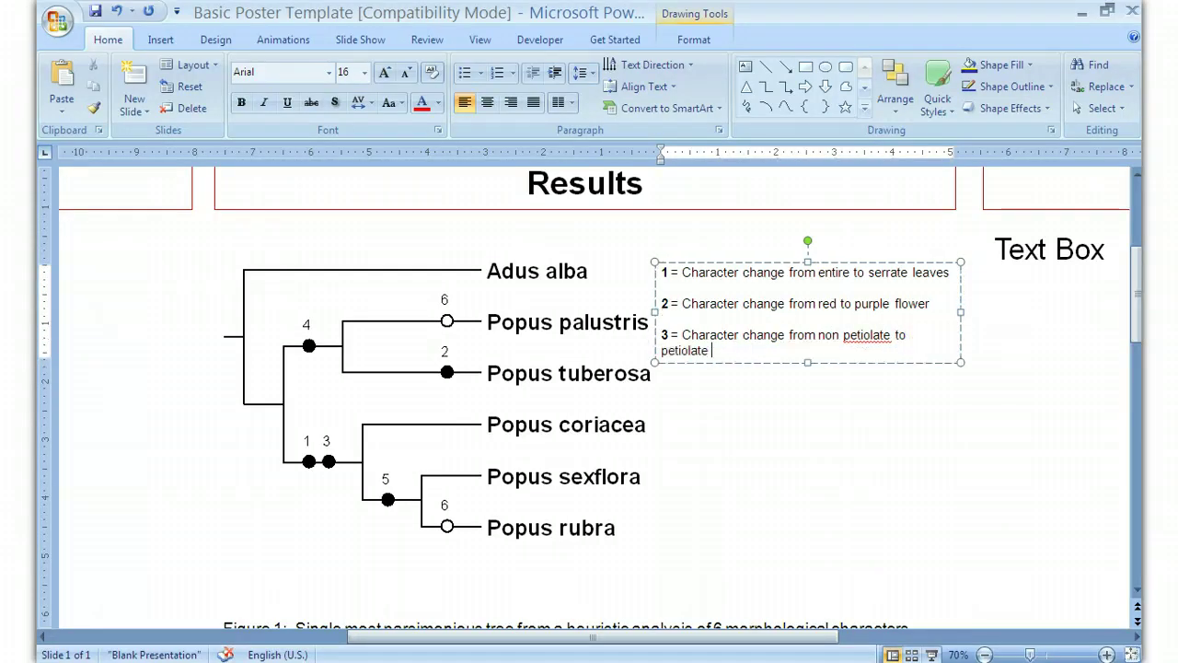
key(Return)
key(Return)
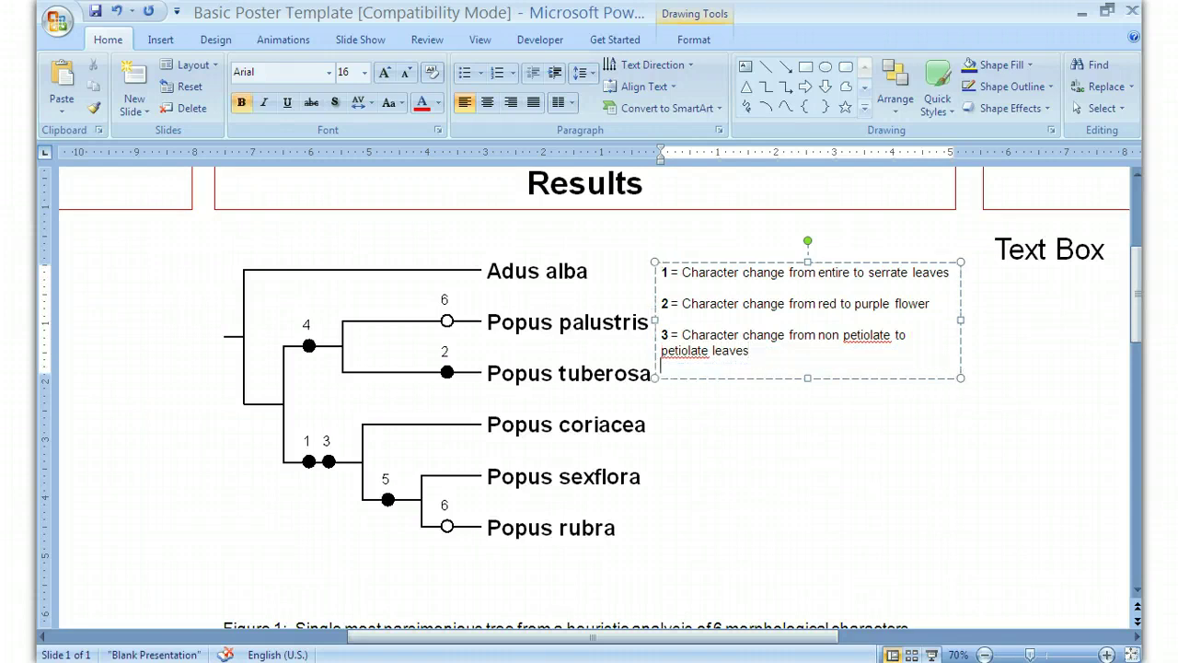
key(ctrl+b)
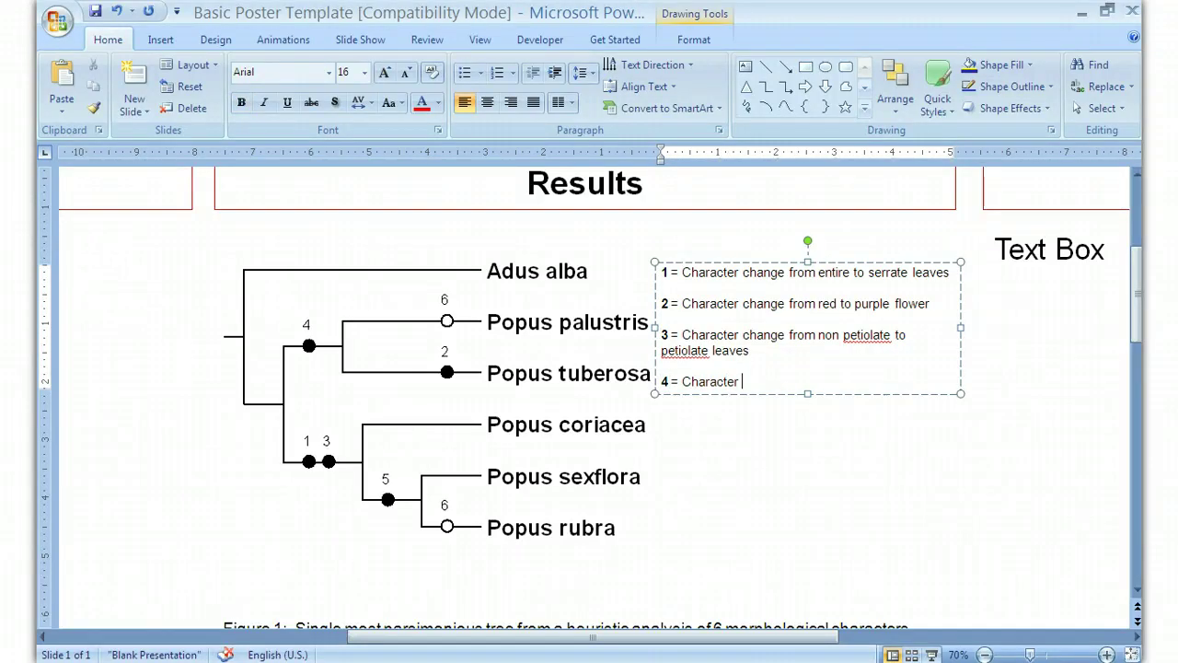
Type key entries 4 = glabrous to hairy stems, 5 = pointed to rounded petal apices, 6 = 4 to 5 petals
text(change from gl)
text(abrous )
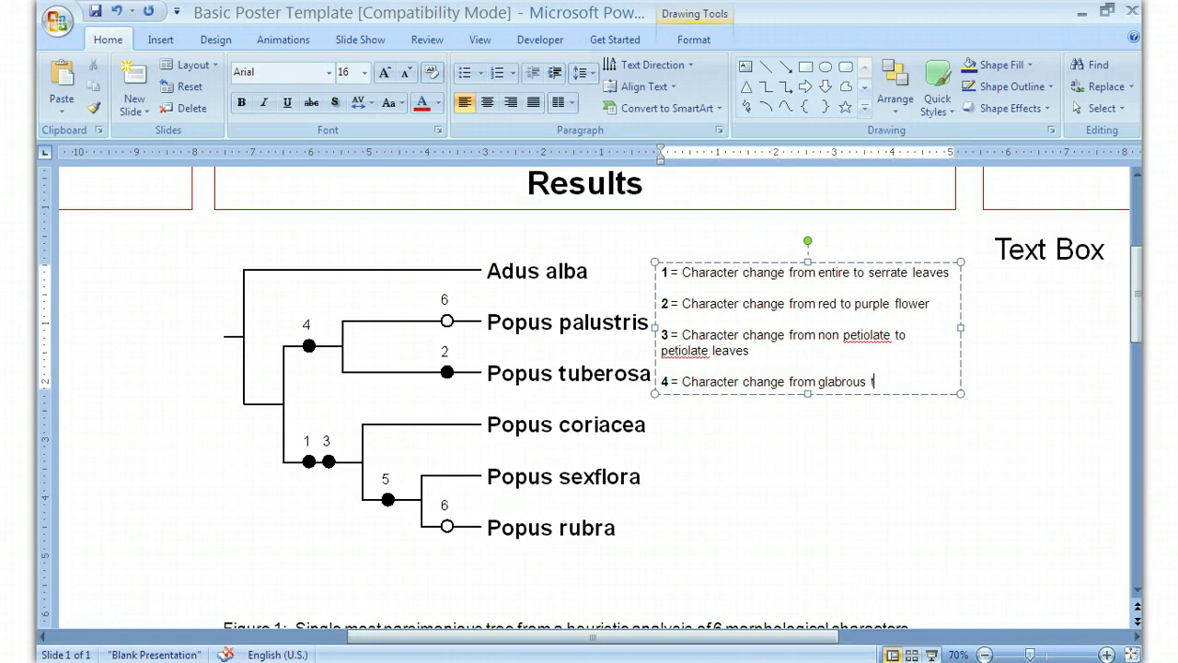
text(to hairy stems)
key(Return)
key(ctrl+b)
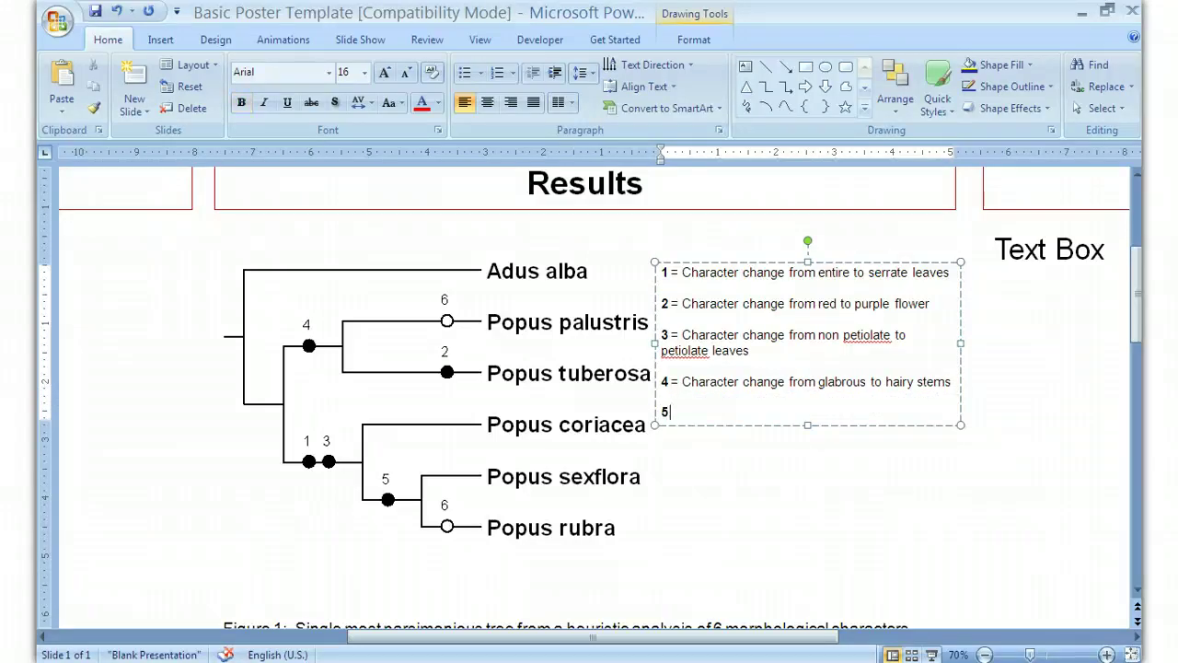
text(5 = Character chang)
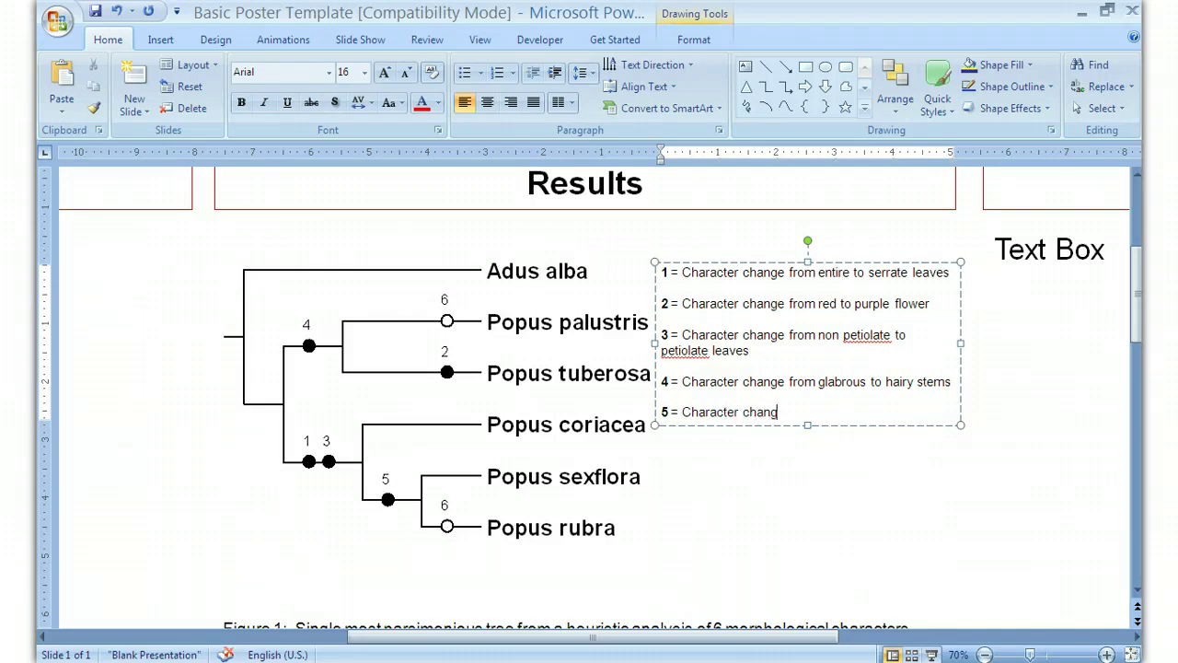
text(e from pointed to)
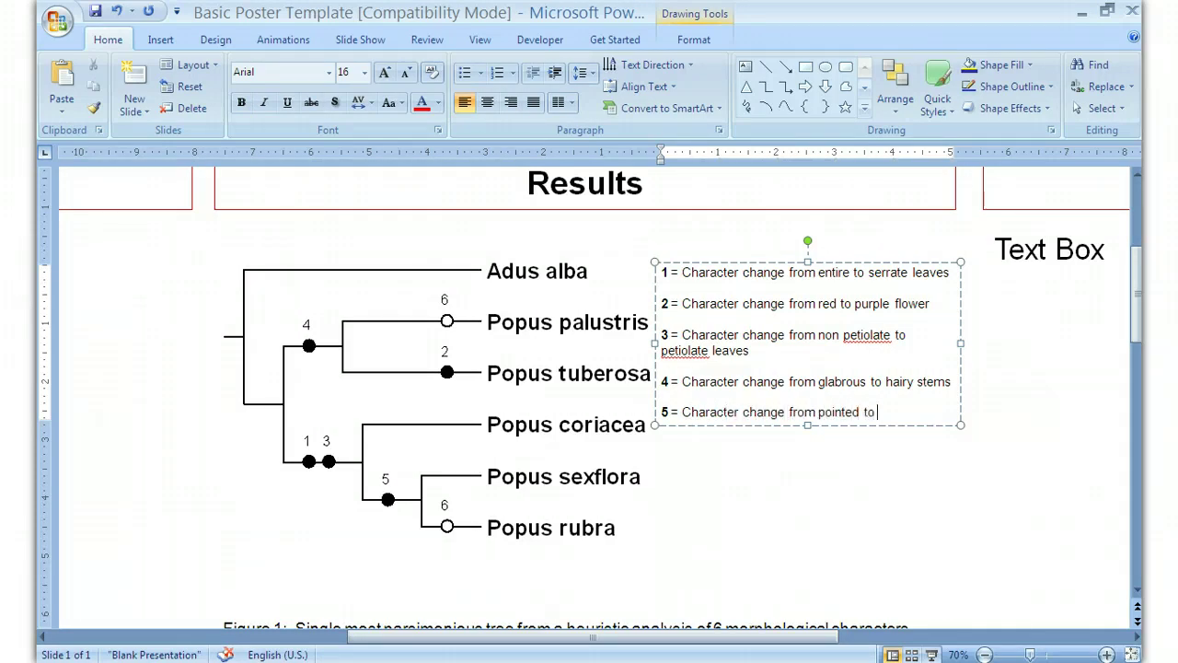
text( rounded petal ap)
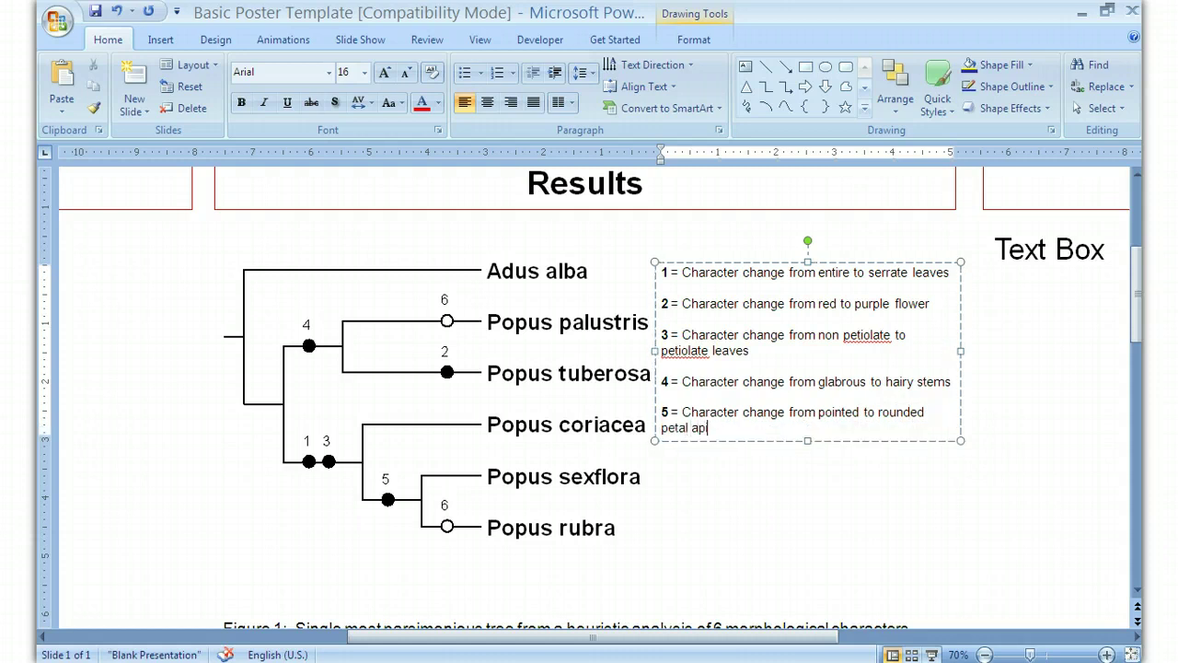
text(ices)
key(Return)
key(Return)
key(ctrl+b)
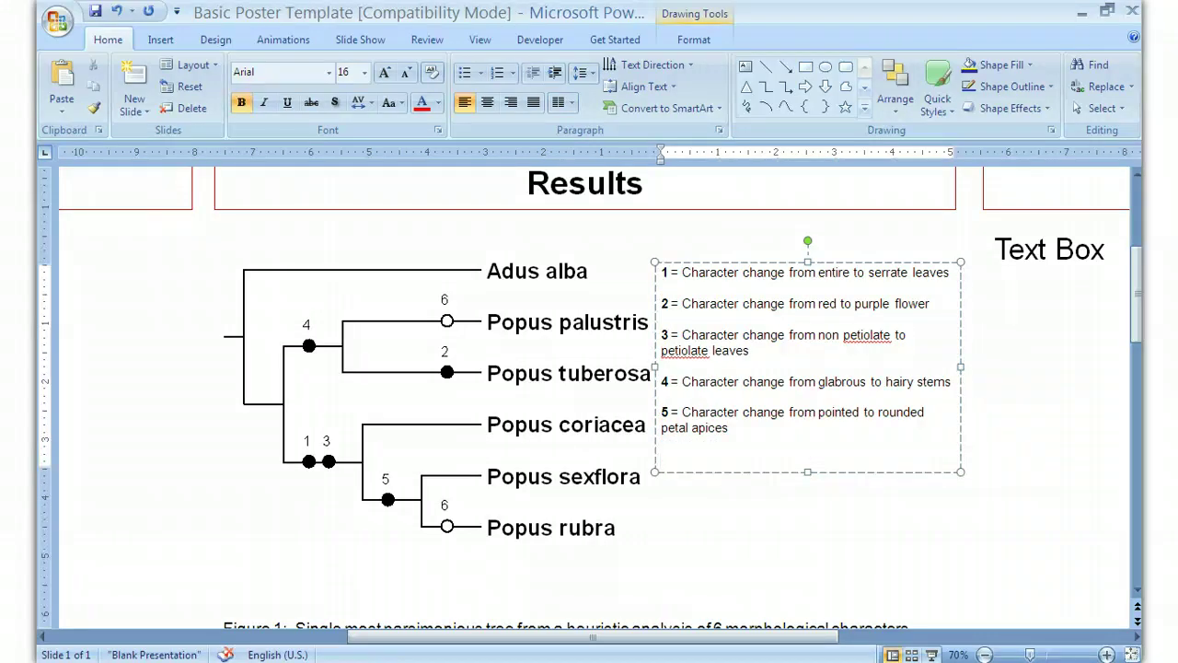
text(6 = Char acter change from)
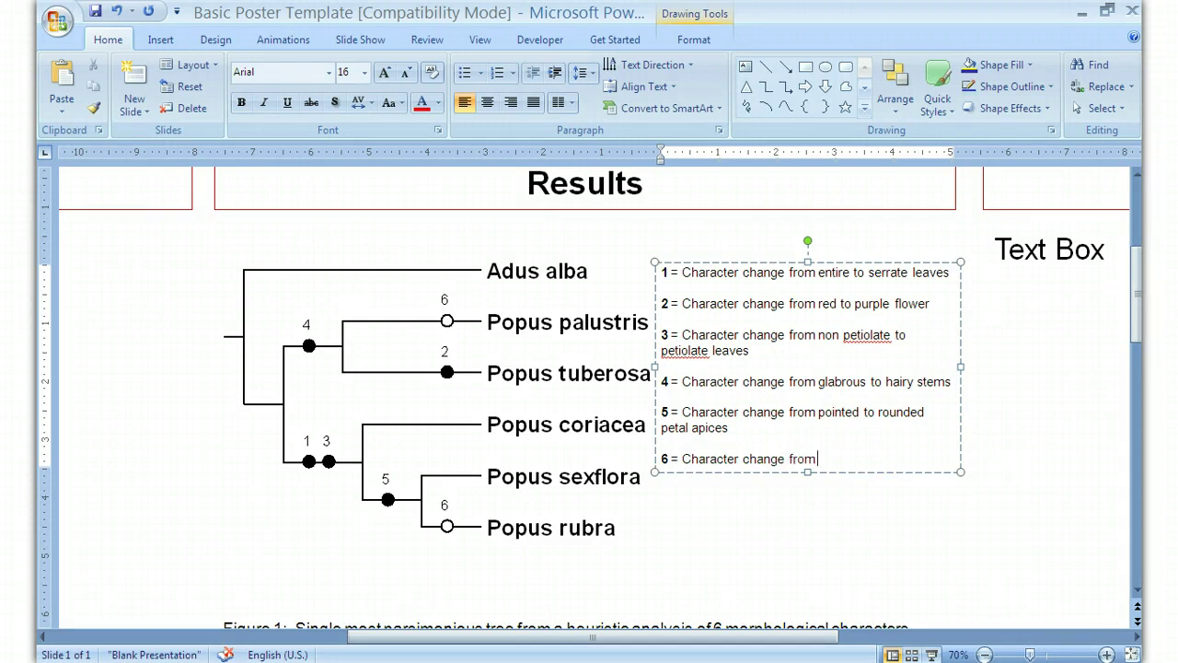
text( 4 to 5 petals)
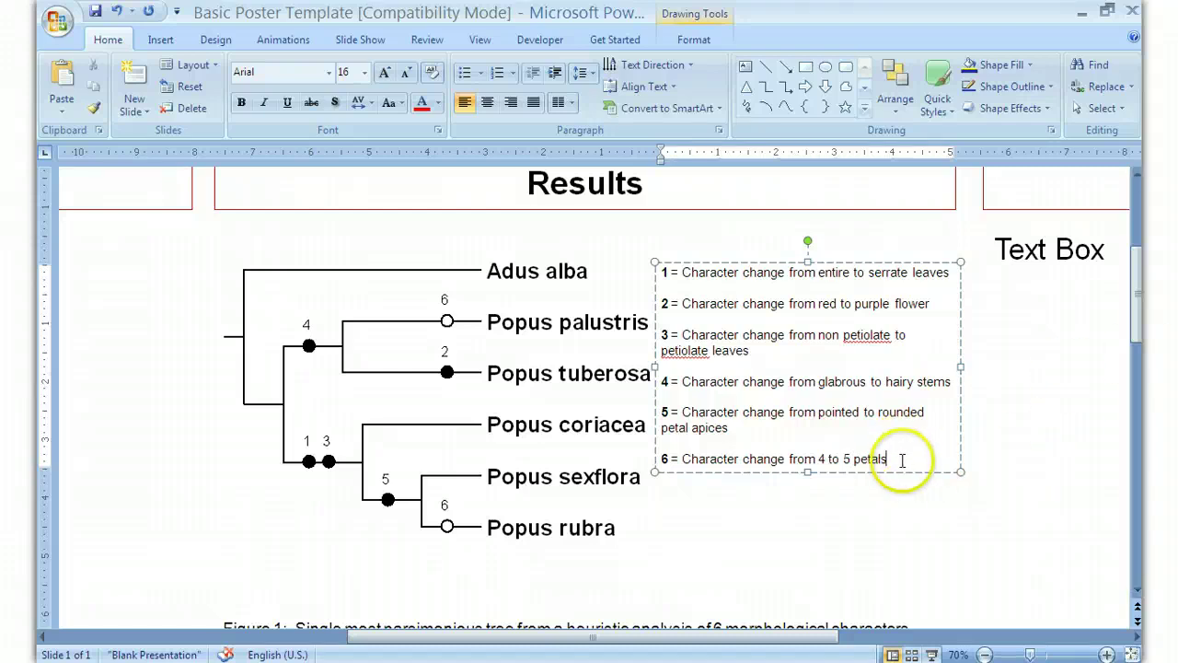
Set all six character-key entries to 14 pt
double_click(870, 458)
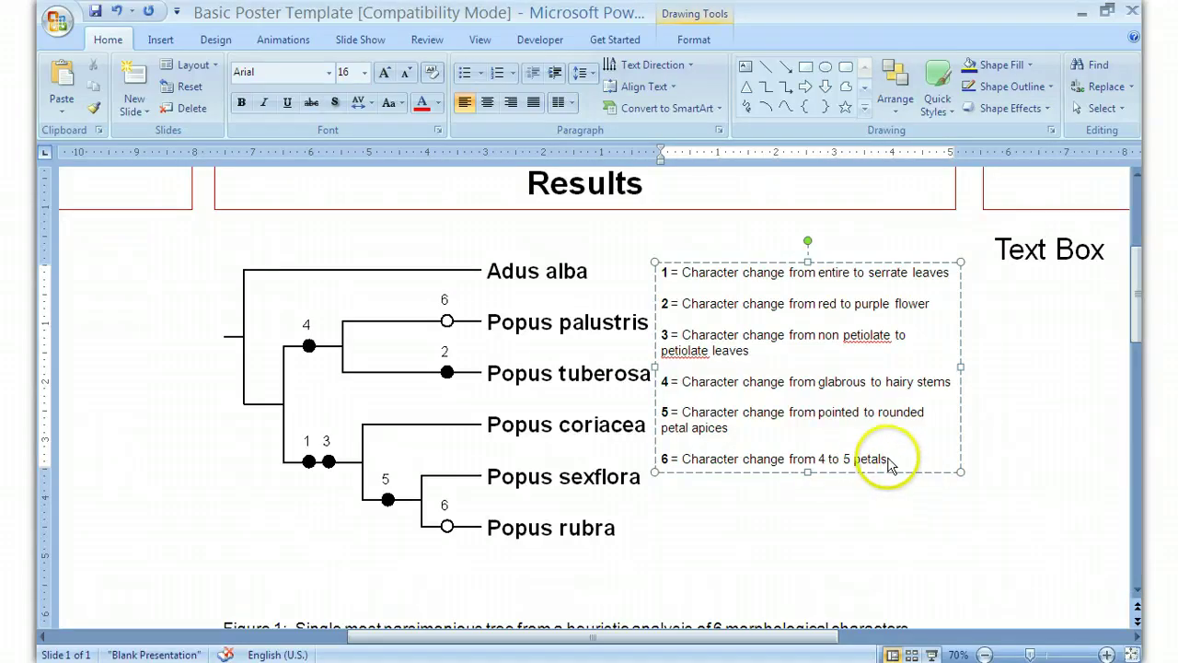
click(889, 462)
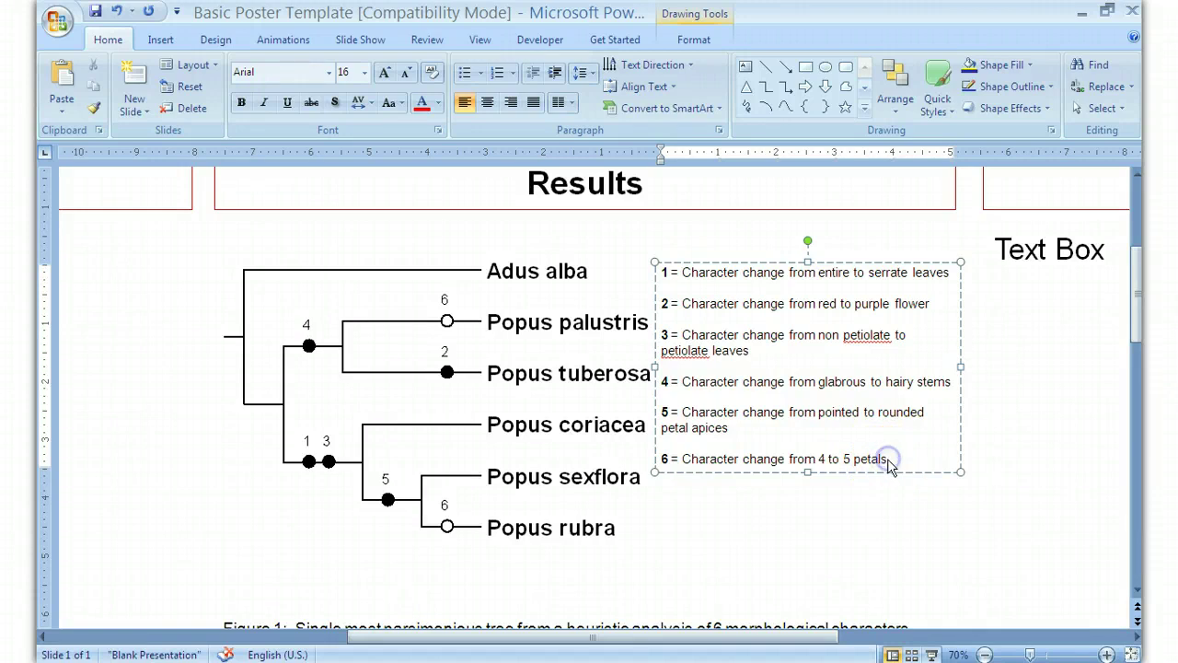
drag(889, 463, 653, 268)
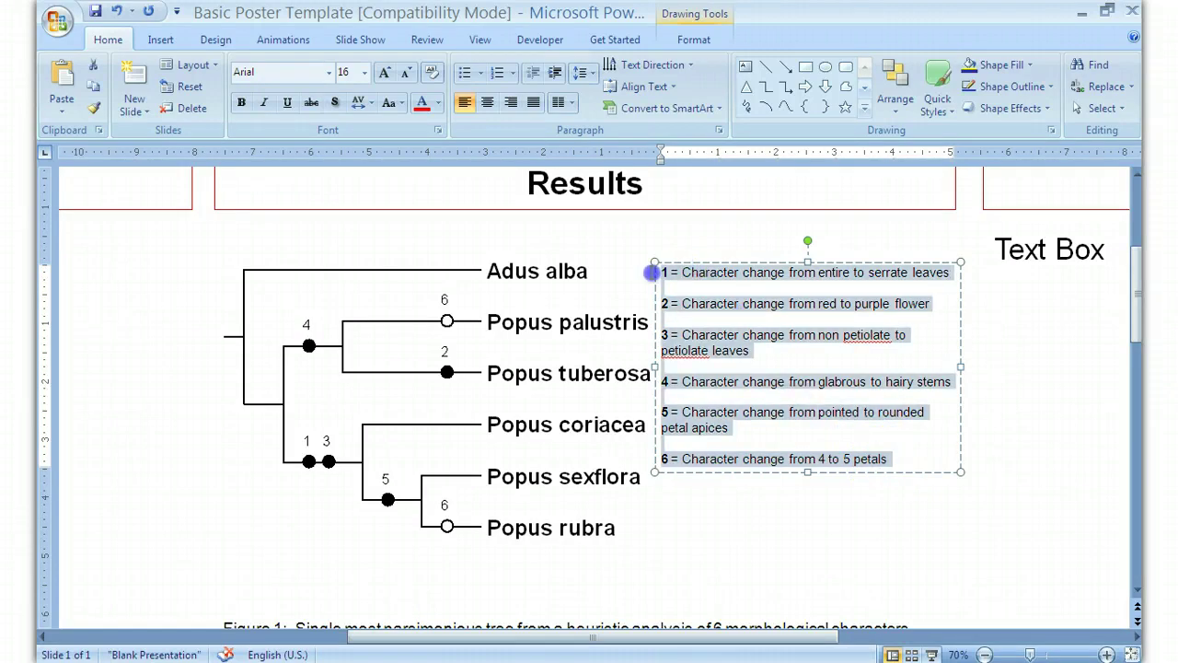
click(366, 78)
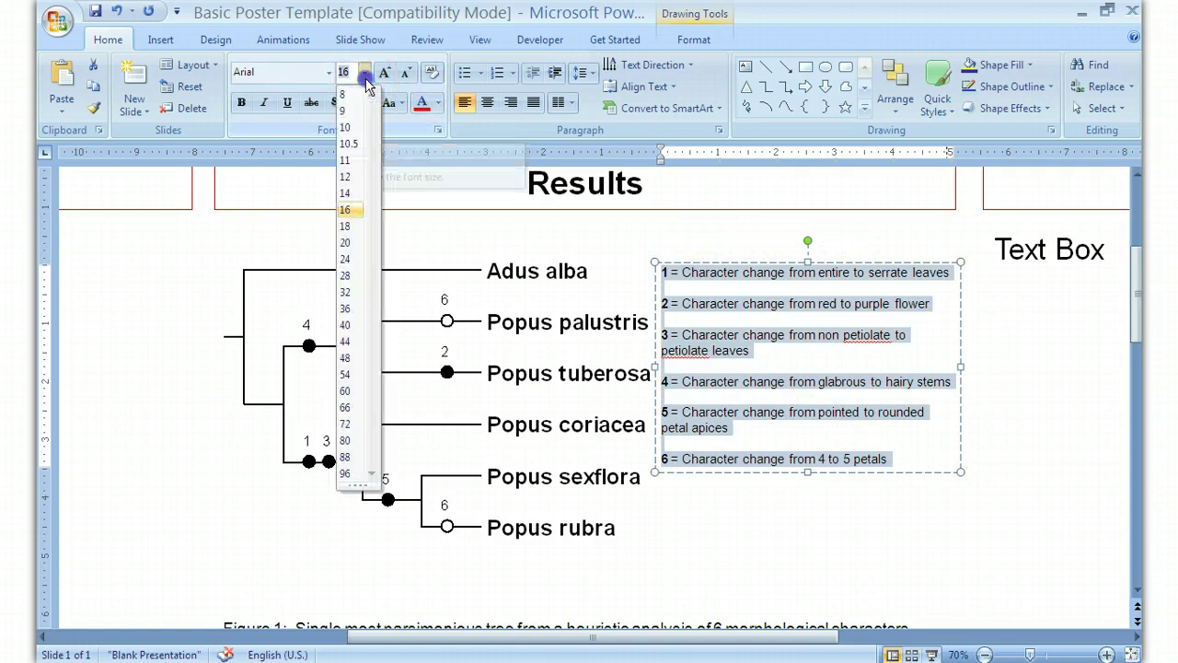
click(351, 193)
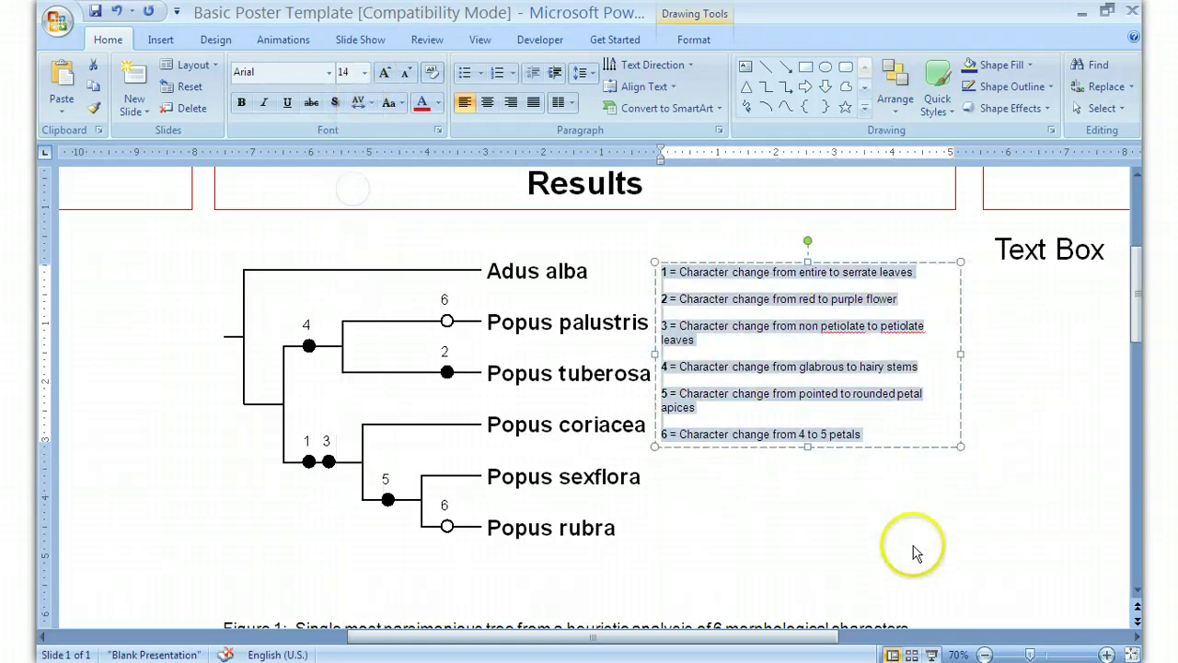
click(914, 544)
Move the legend box slightly lower and shift the tree picture up and right
click(881, 393)
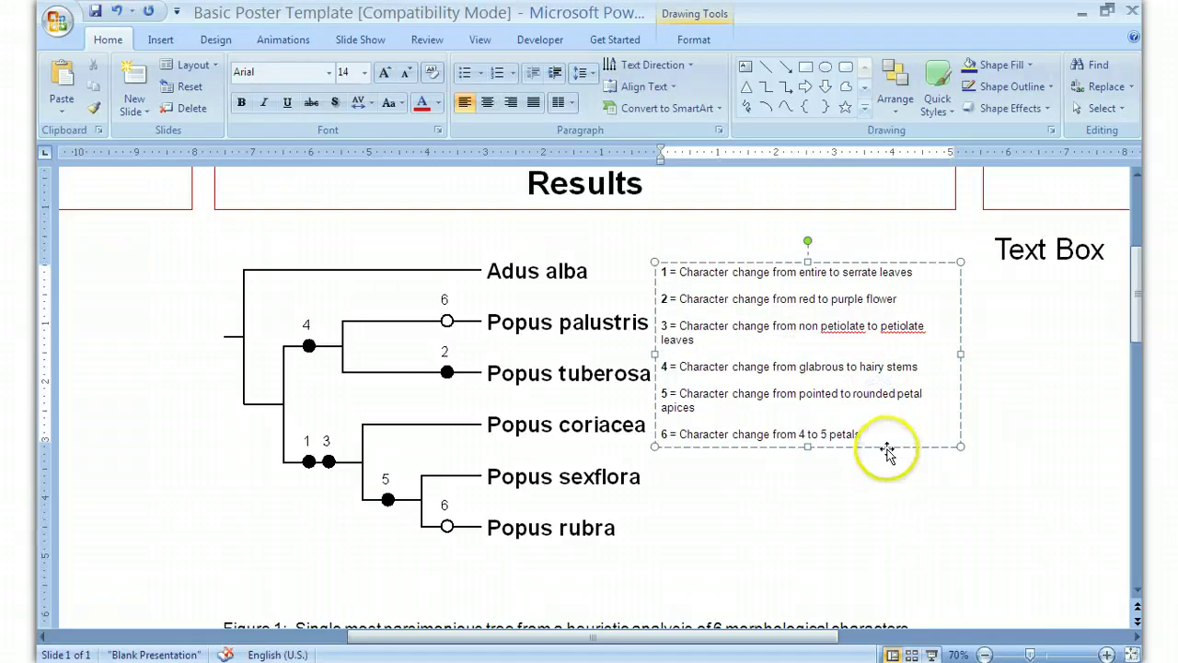
drag(889, 447, 887, 491)
click(894, 555)
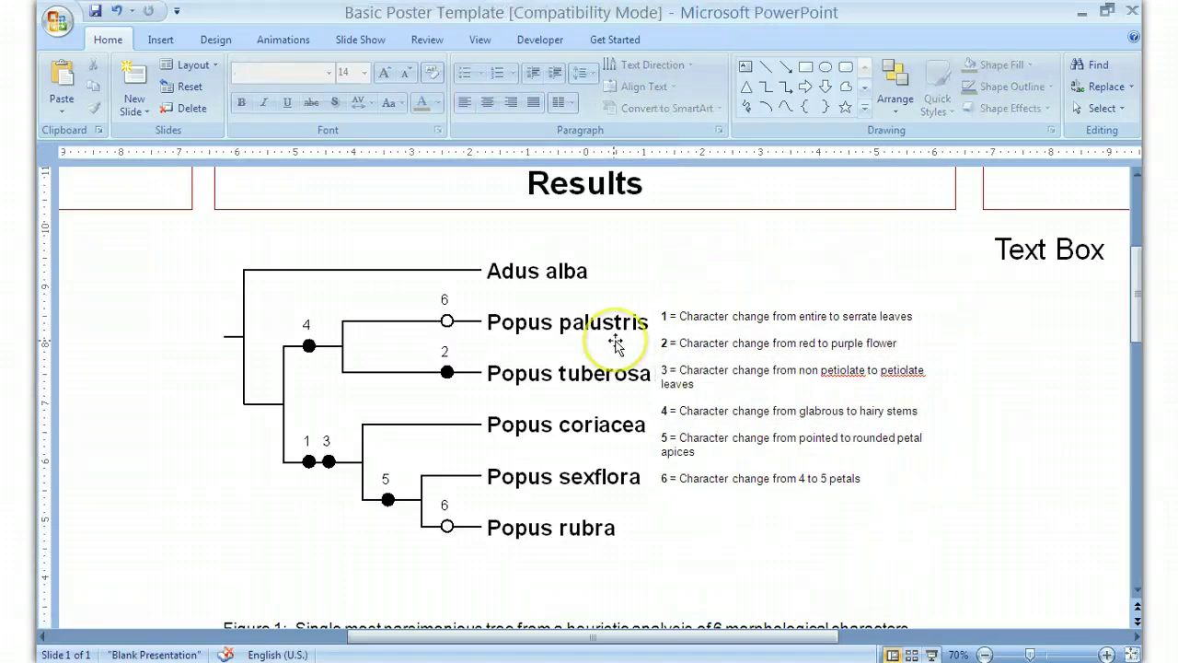
mouse_move(615, 344)
mouse_down()
mouse_move(819, 378)
mouse_move(764, 315)
mouse_move(774, 408)
mouse_up()
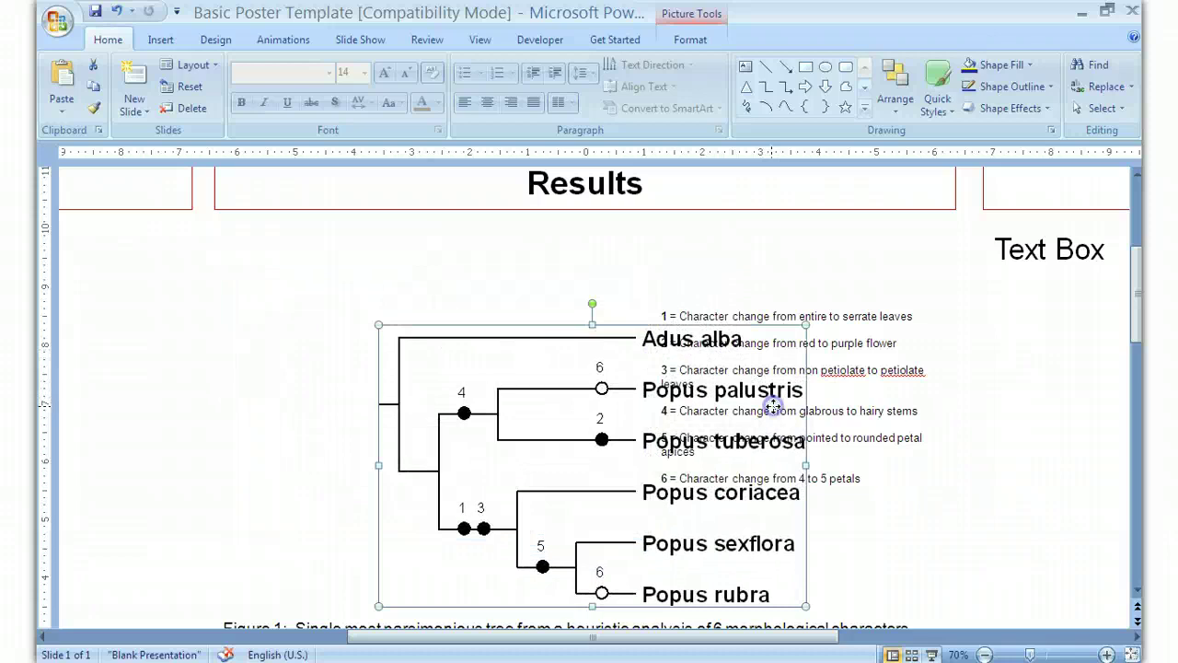
Place the legend left of the tree picture and raise both together toward the Results heading
click(923, 438)
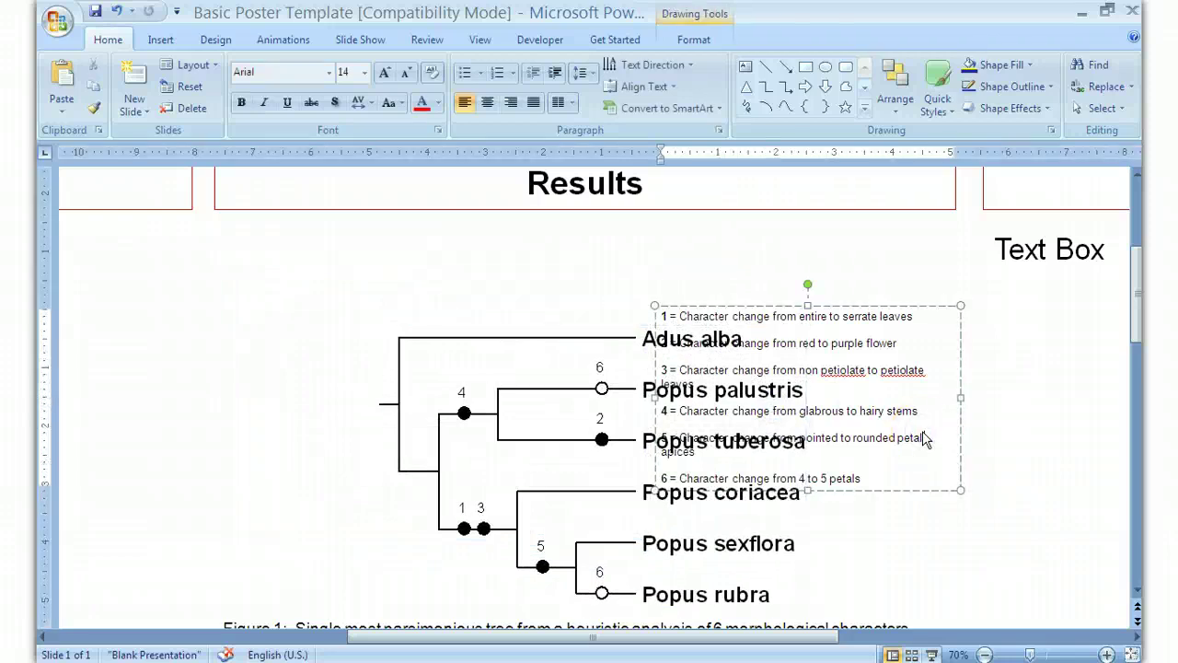
drag(928, 305, 498, 353)
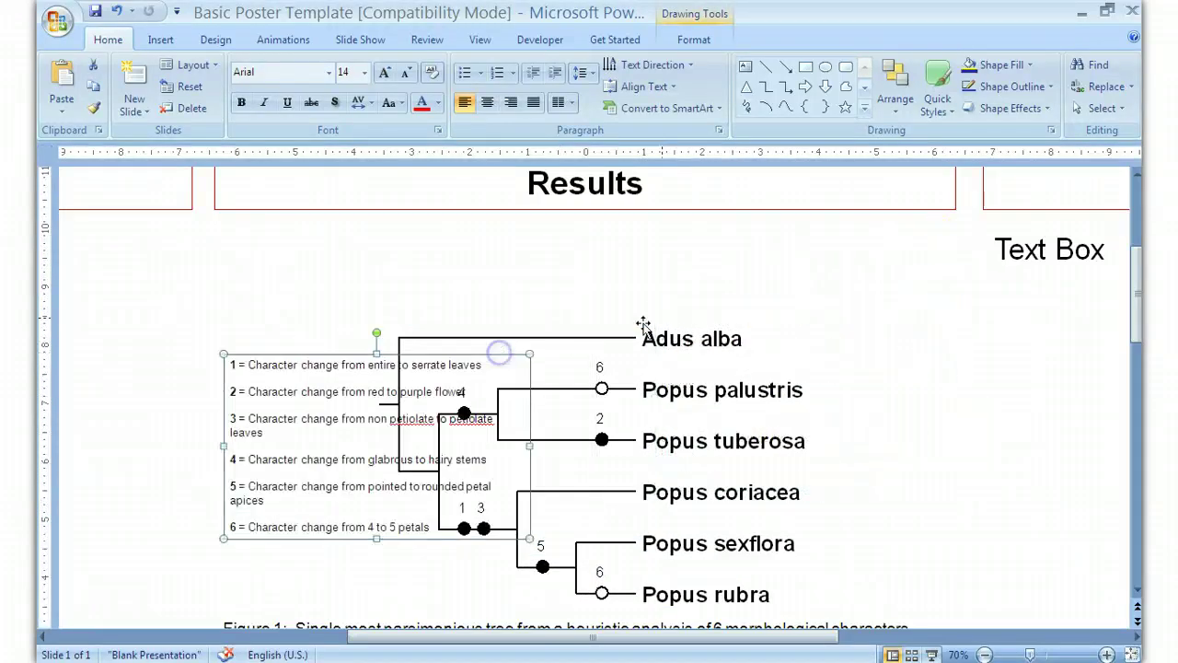
click(702, 352)
drag(703, 327, 841, 271)
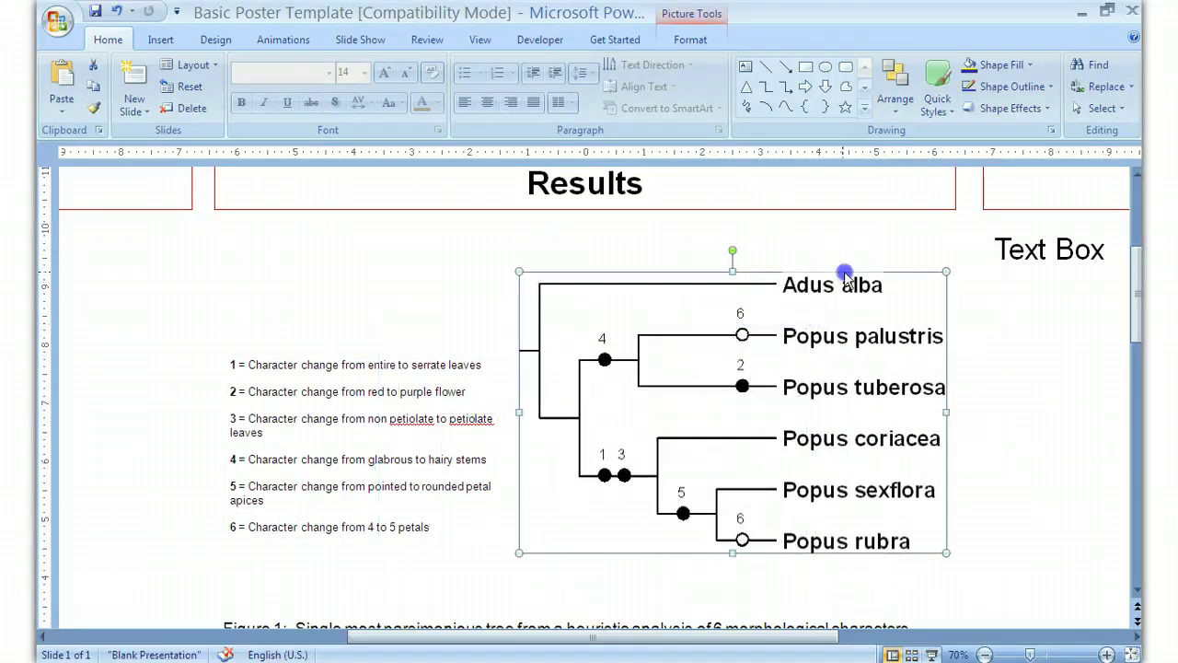
click(839, 293)
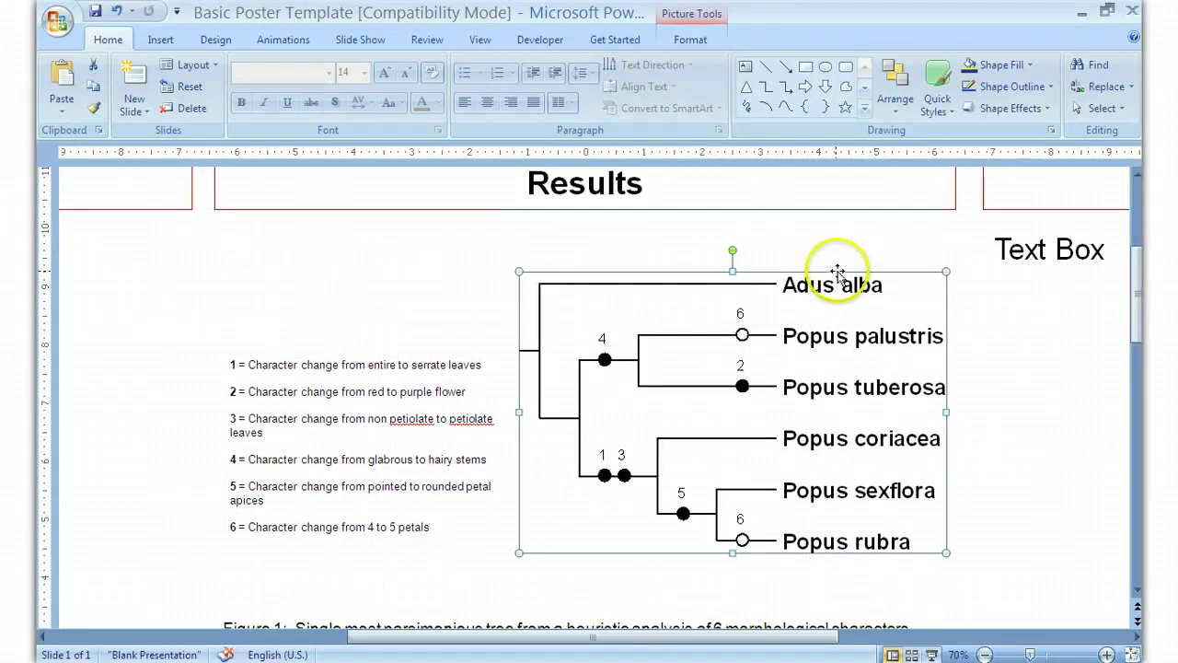
drag(838, 273, 823, 295)
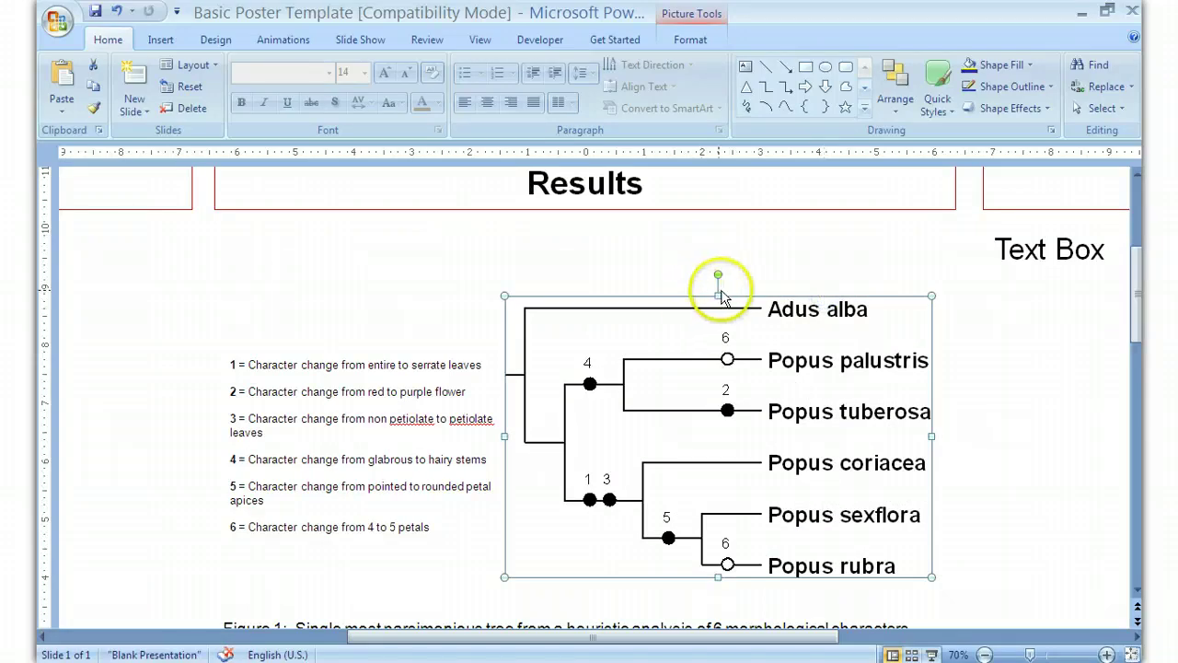
click(391, 428)
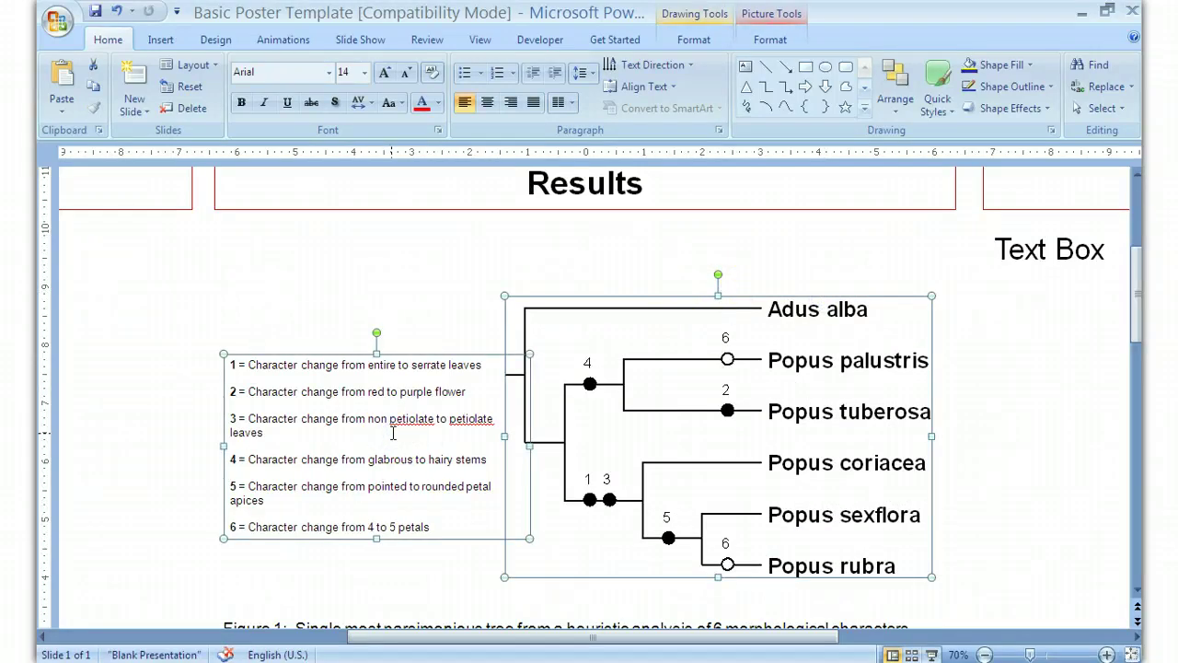
key(Up)
key(Up)
key(Up)
key(Up)
key(Up)
key(Up)
key(Up)
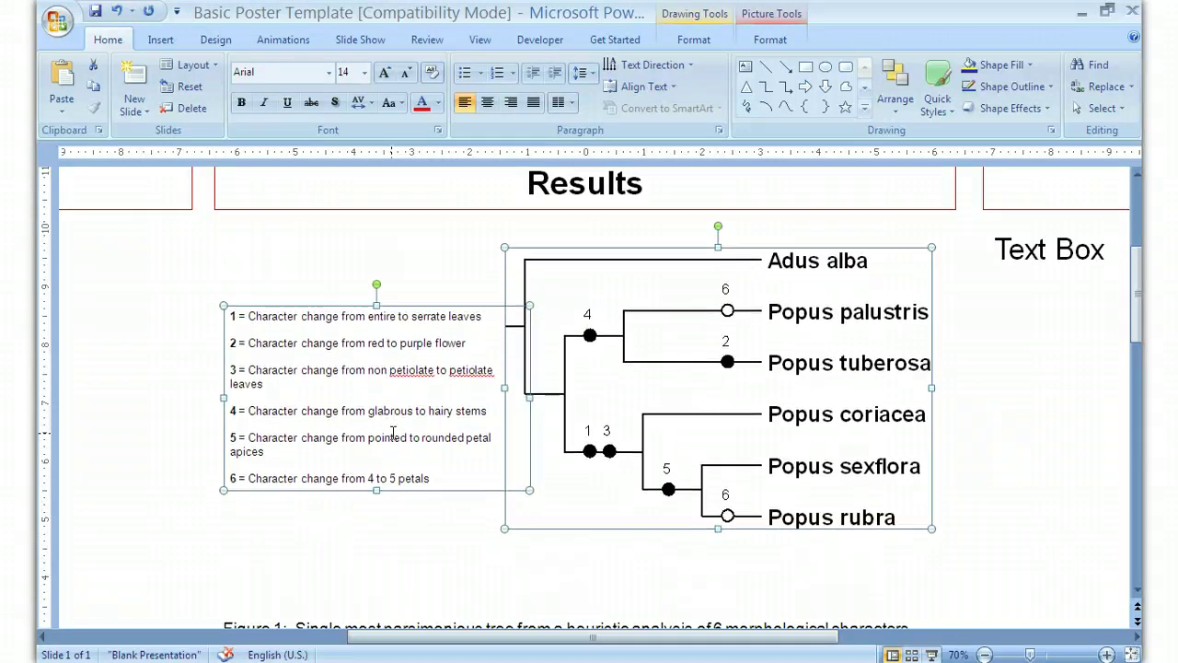
Nudge the Figure 1 caption up so it sits directly beneath the tree and legend
click(469, 626)
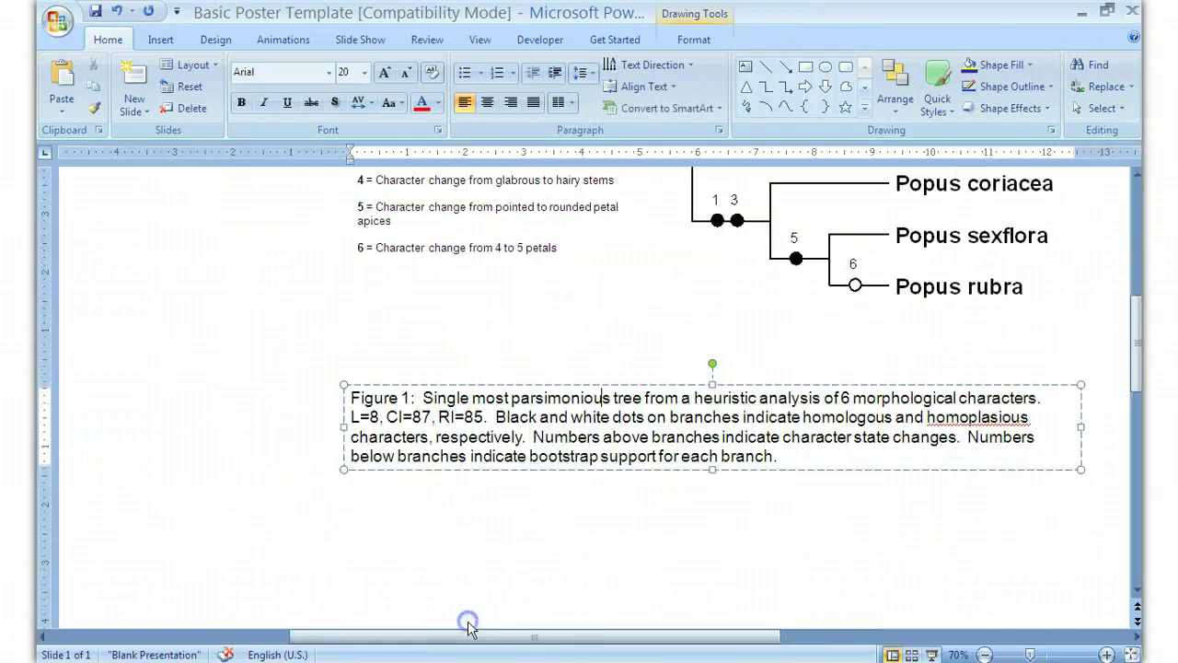
click(775, 385)
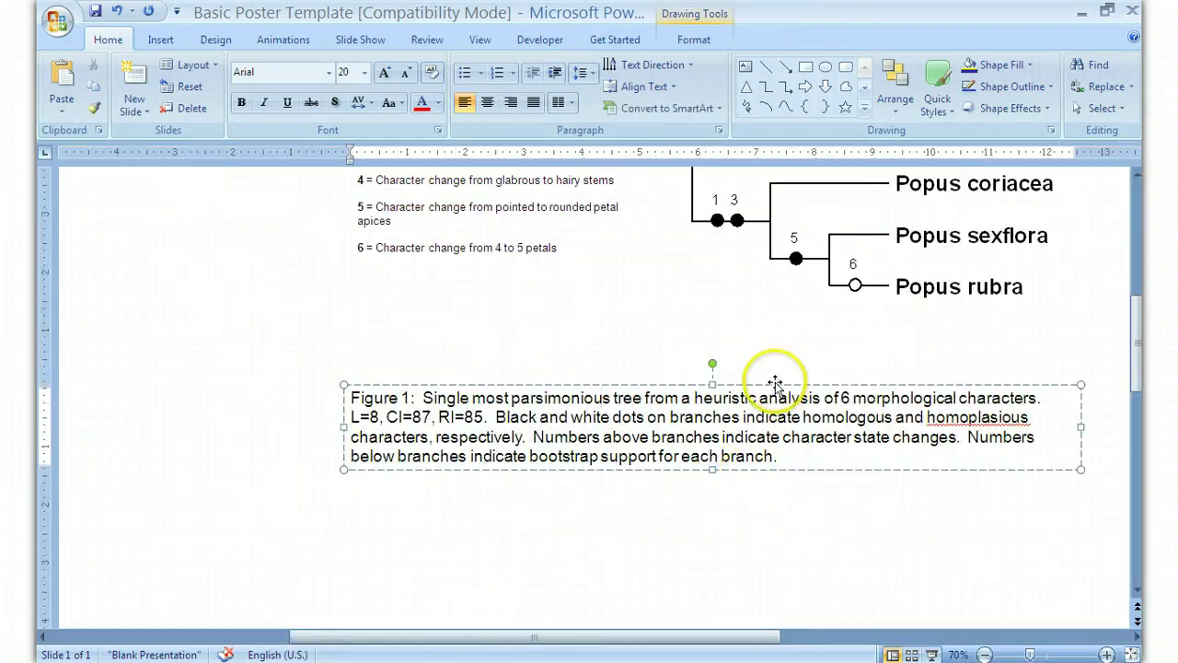
key(Up)
key(Up)
key(Up)
key(Up)
key(Up)
key(Up)
key(Up)
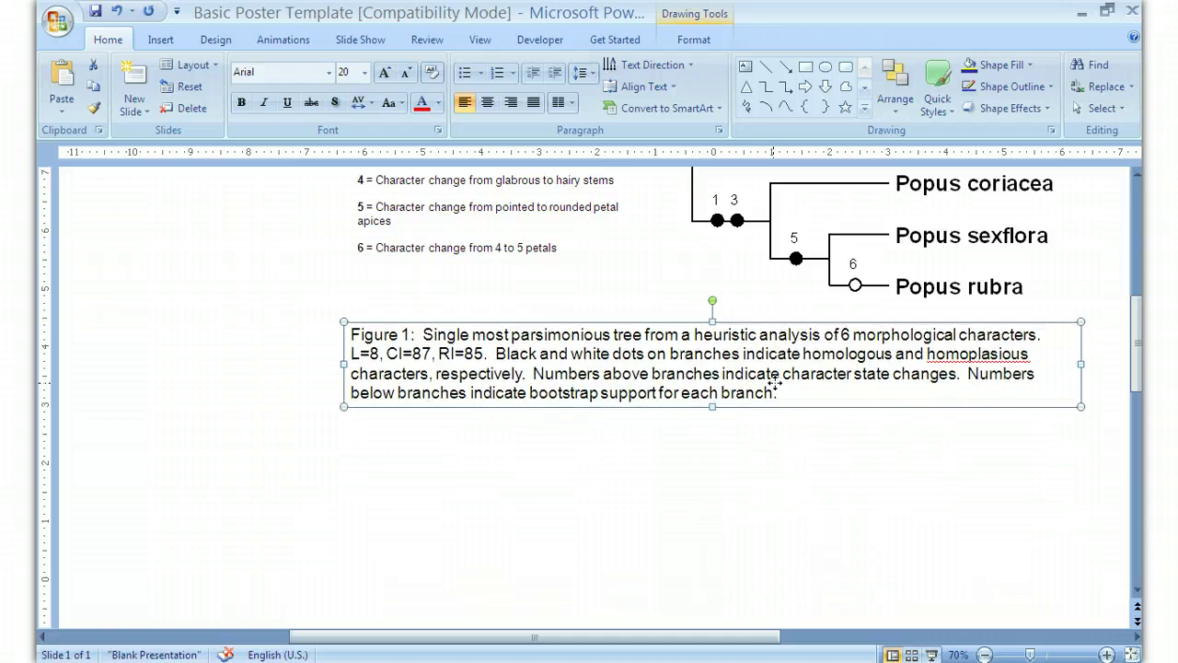
click(983, 654)
click(984, 655)
click(984, 654)
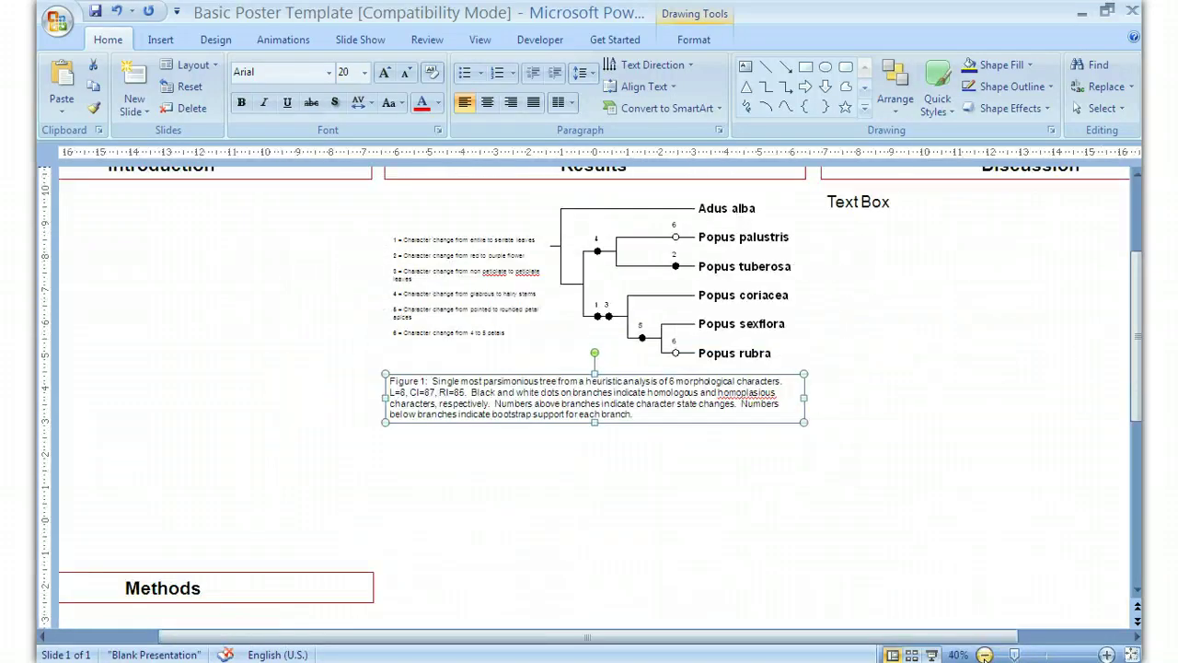
click(984, 654)
click(1002, 408)
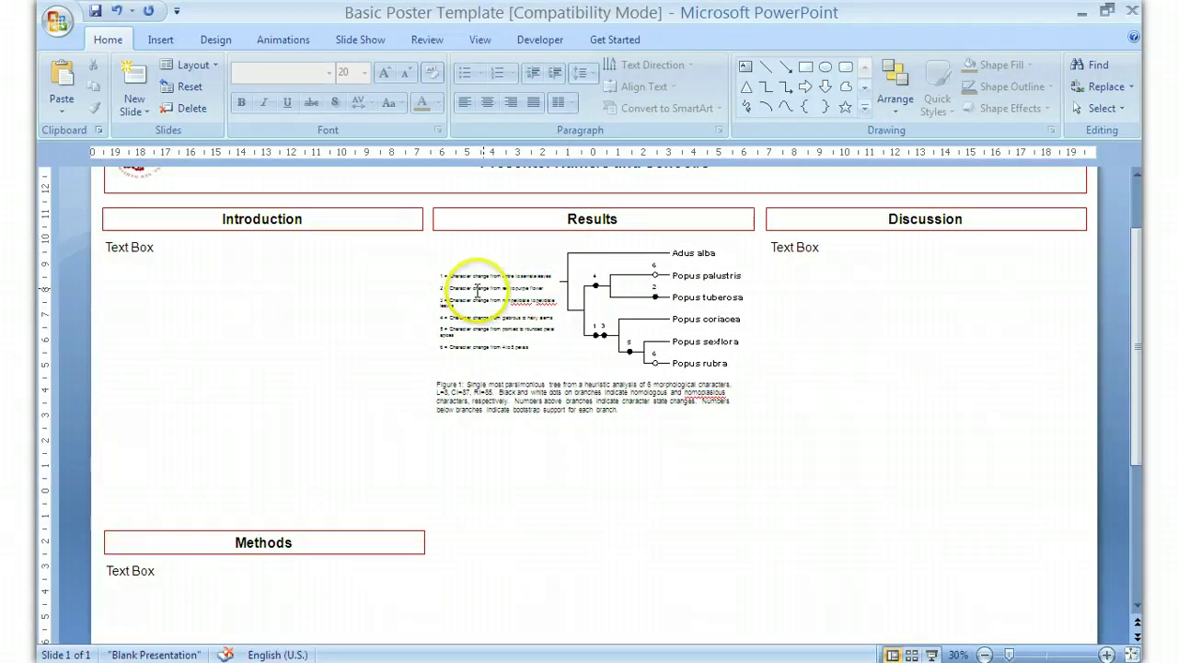
click(633, 394)
click(678, 485)
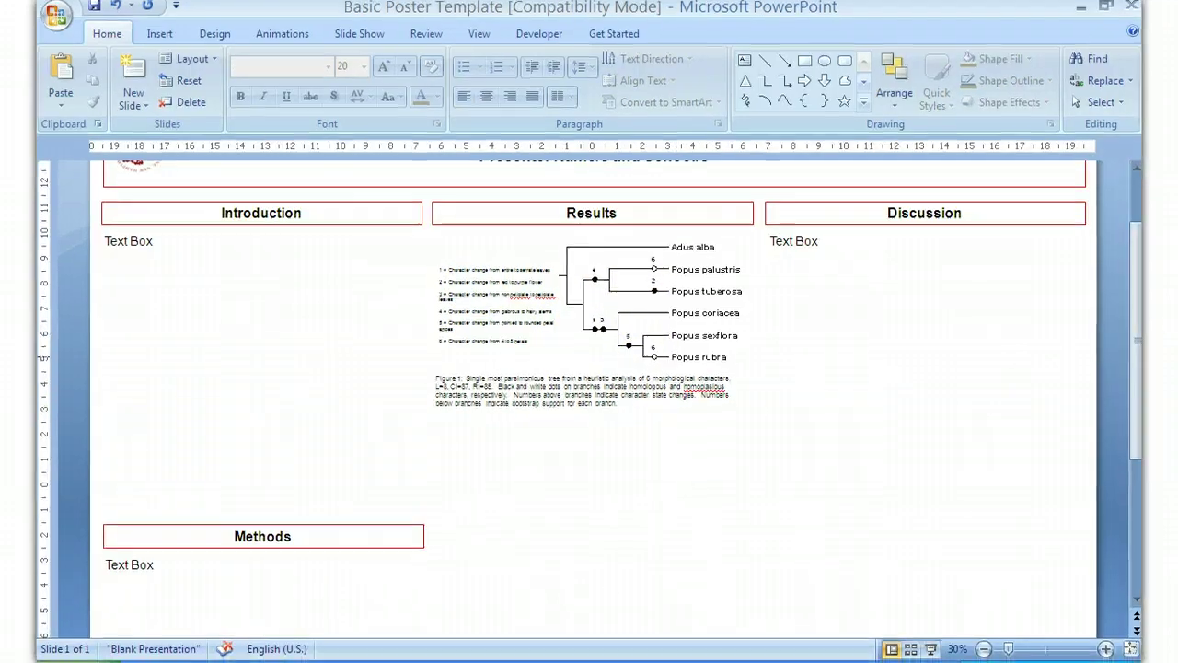
drag(1136, 308, 1136, 327)
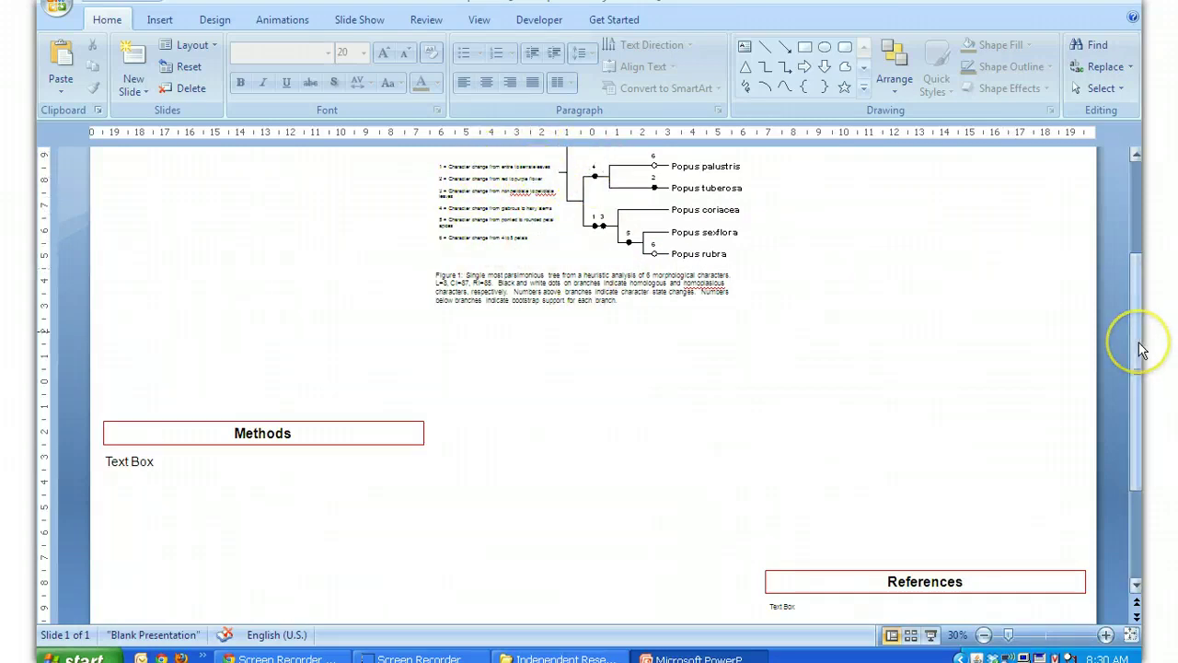
drag(1142, 350, 1142, 423)
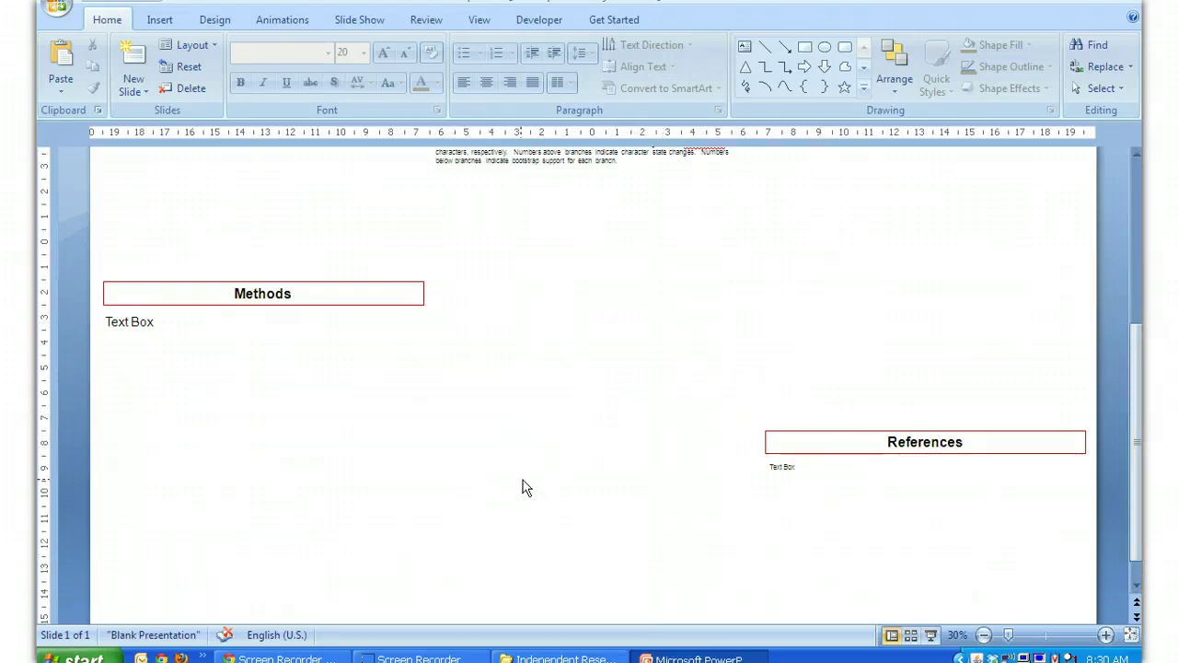
drag(1136, 413, 1131, 310)
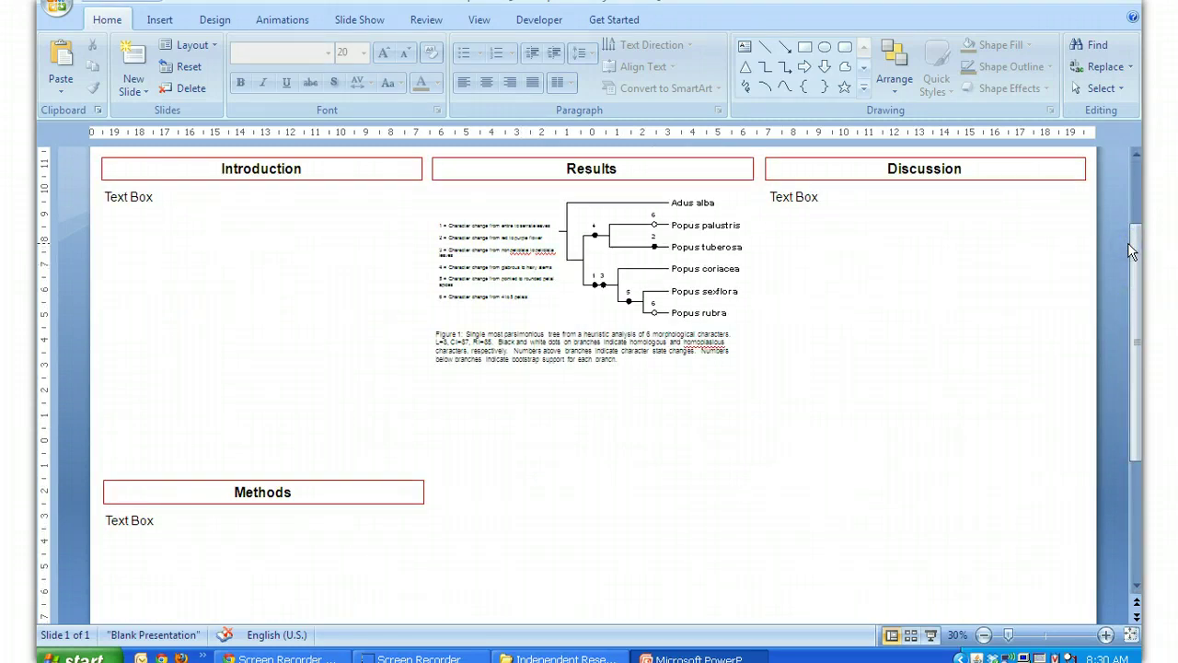
Replace the Discussion 'Text Box' placeholder with 'In Figure 1, there are two major clades of ingroup taxa...'
click(790, 190)
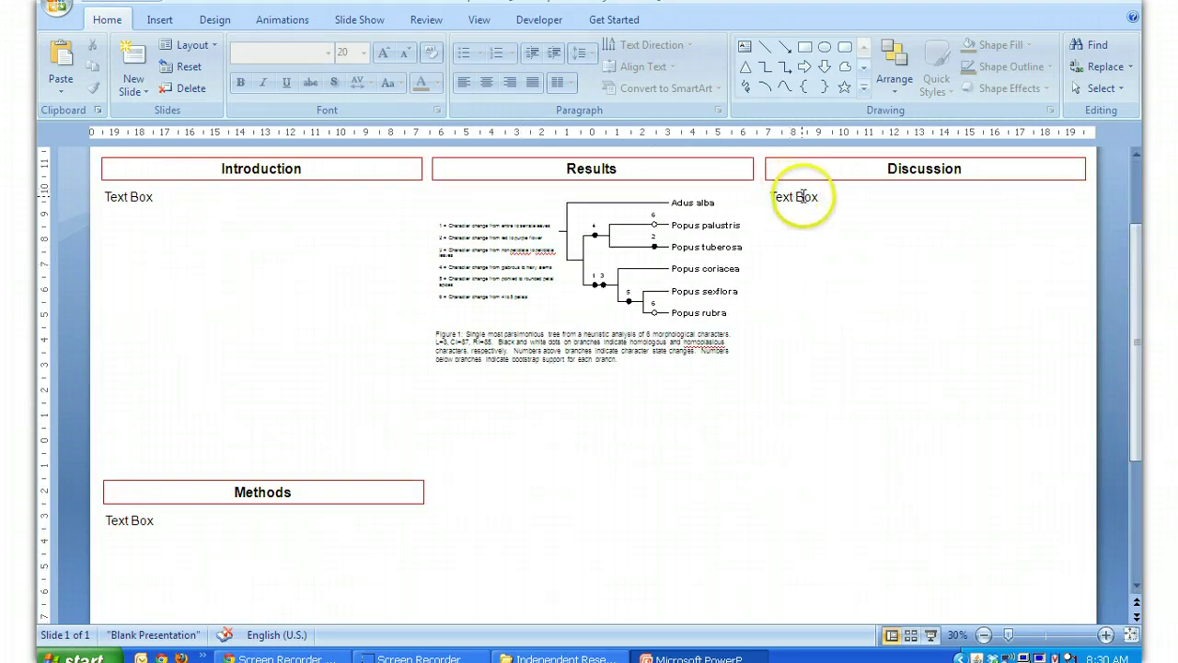
click(795, 196)
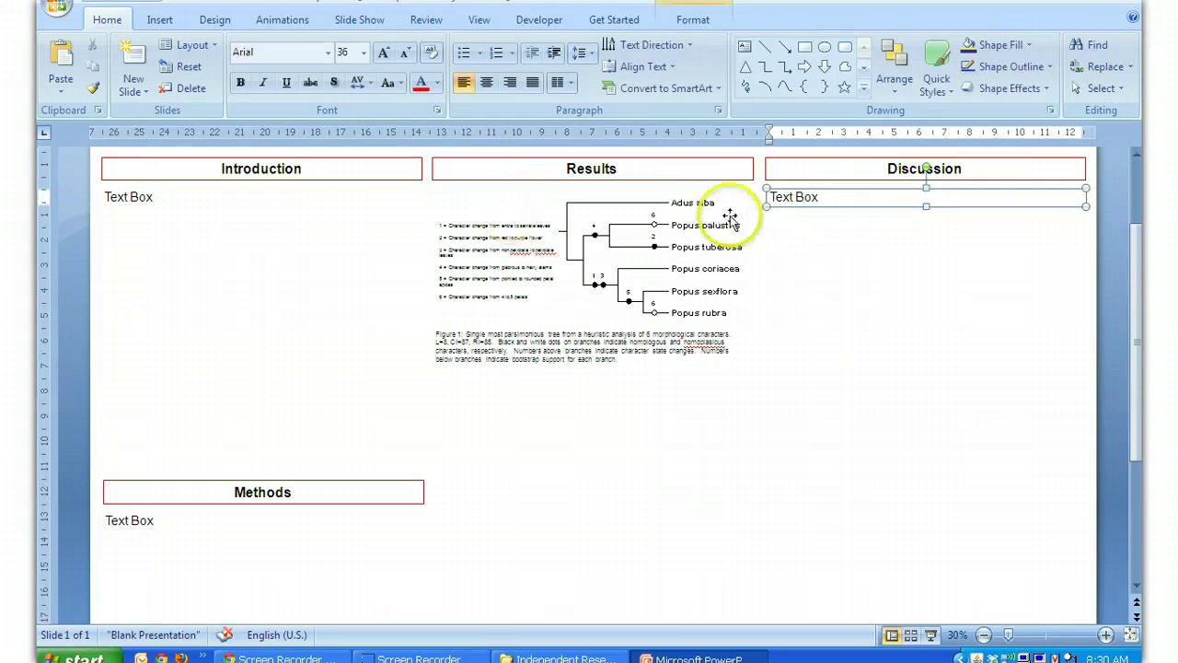
drag(768, 196, 823, 197)
key(BackSpace)
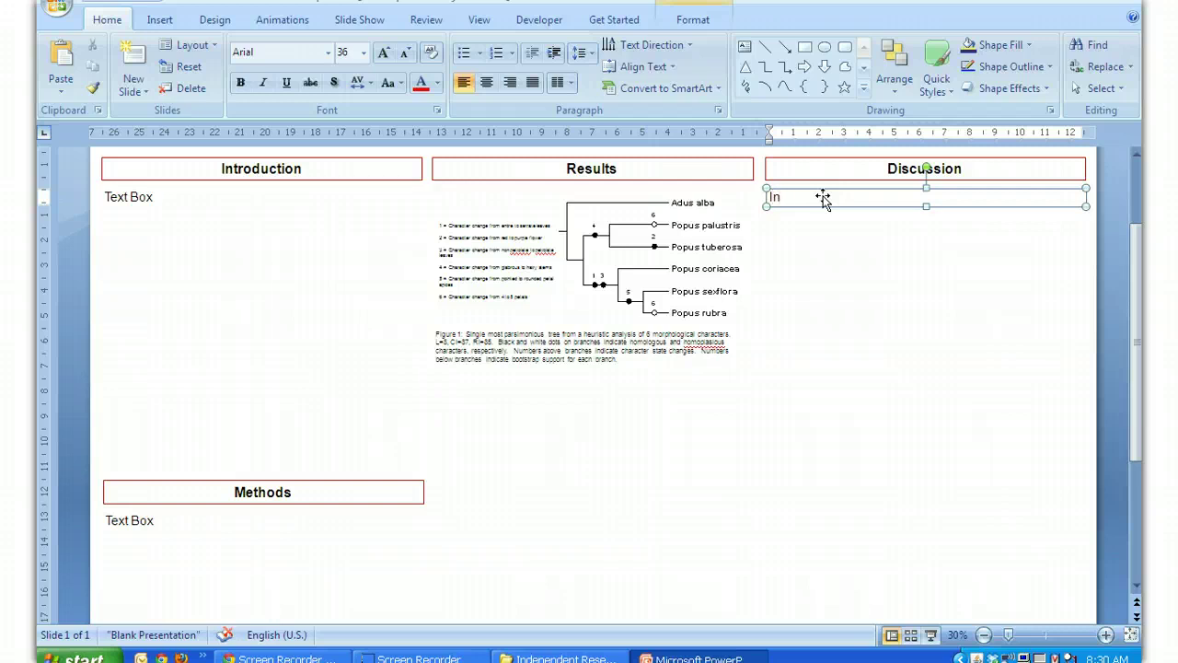
text(In Figure 1, there we)
key(BackSpace)
key(BackSpace)
text(are two clades of)
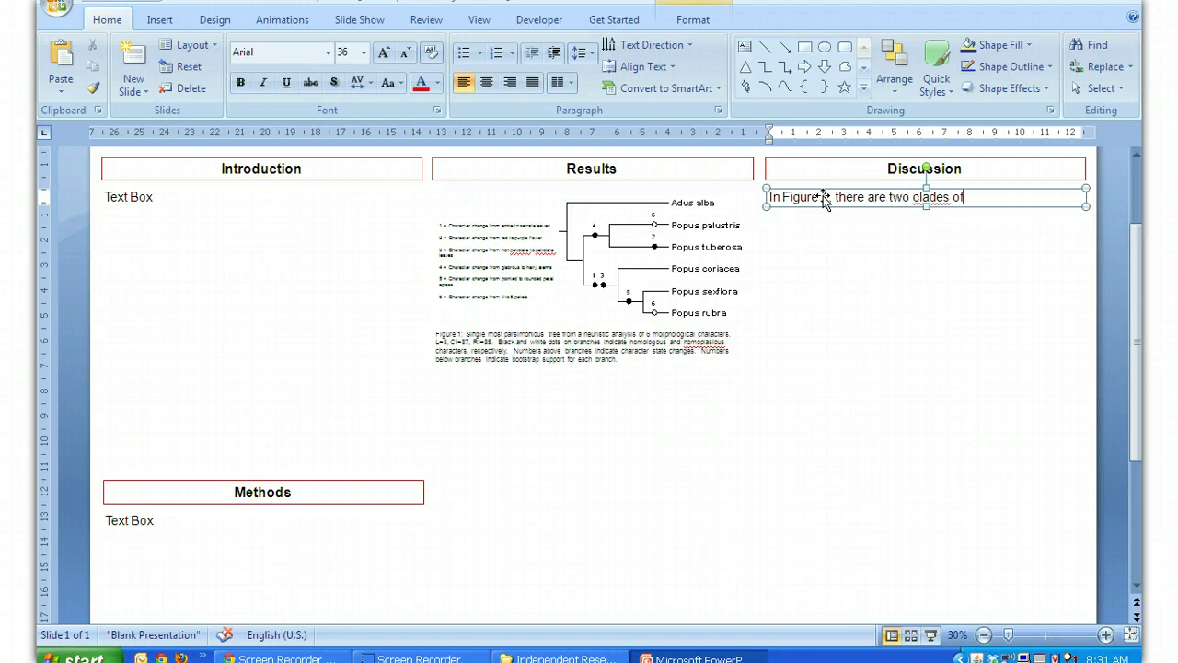
key(BackSpace)
key(BackSpace)
key(BackSpace)
key(BackSpace)
key(BackSpace)
key(BackSpace)
key(BackSpace)
key(BackSpace)
text(major clades of ing)
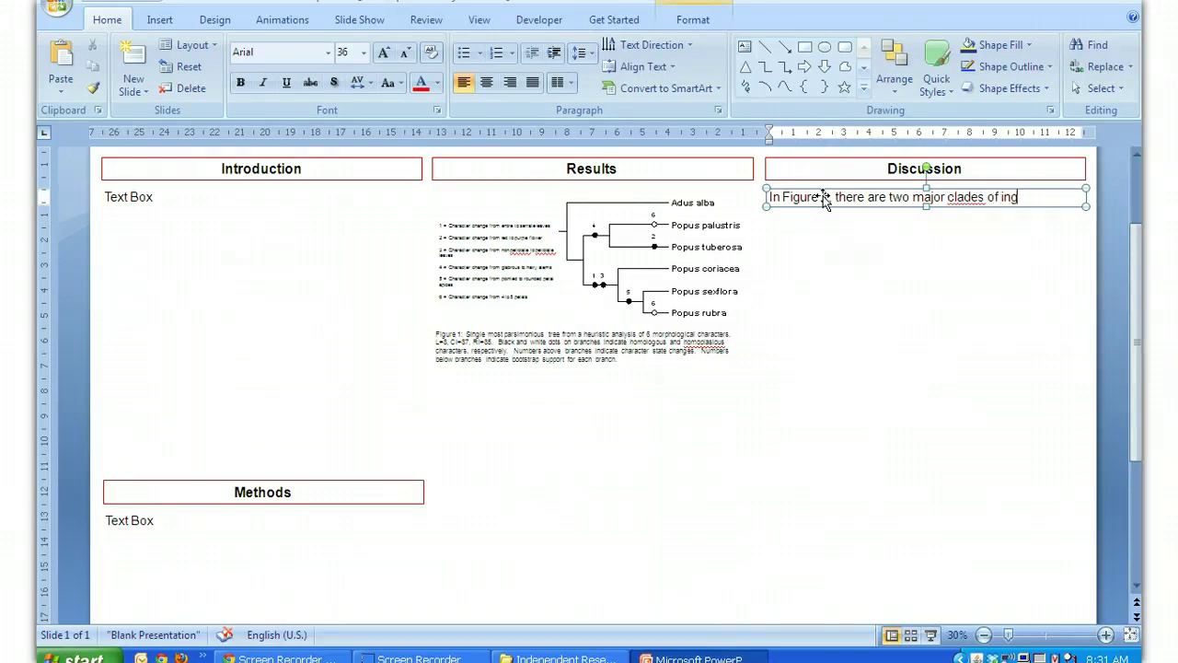
text(roup taxa...)
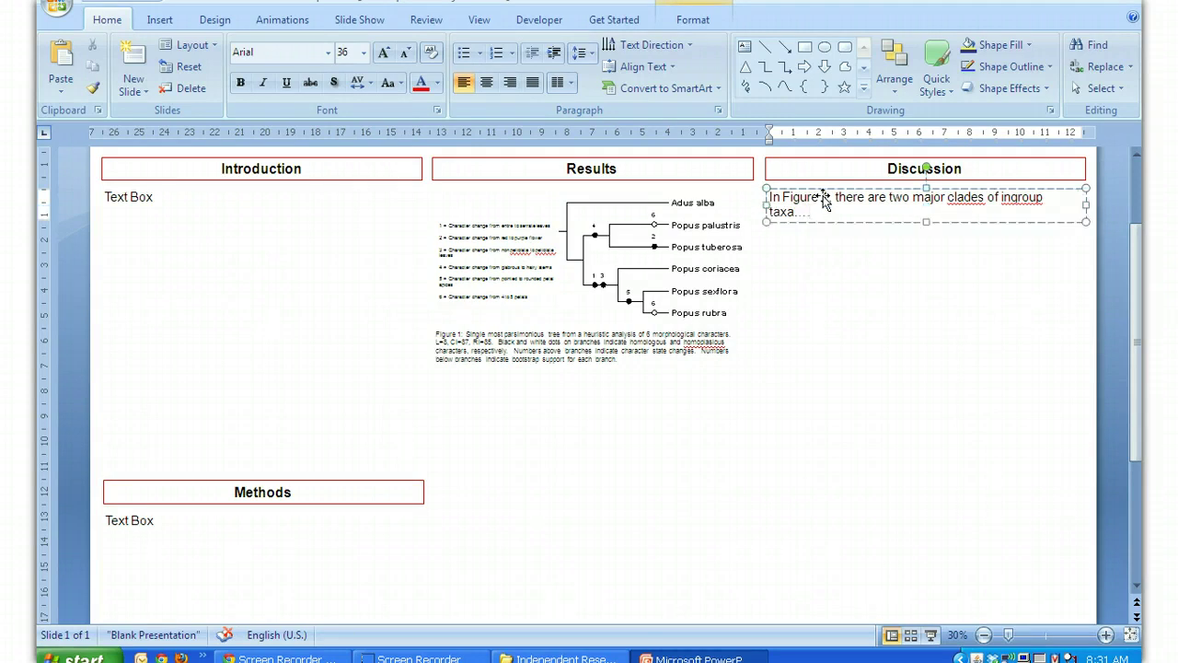
click(1013, 327)
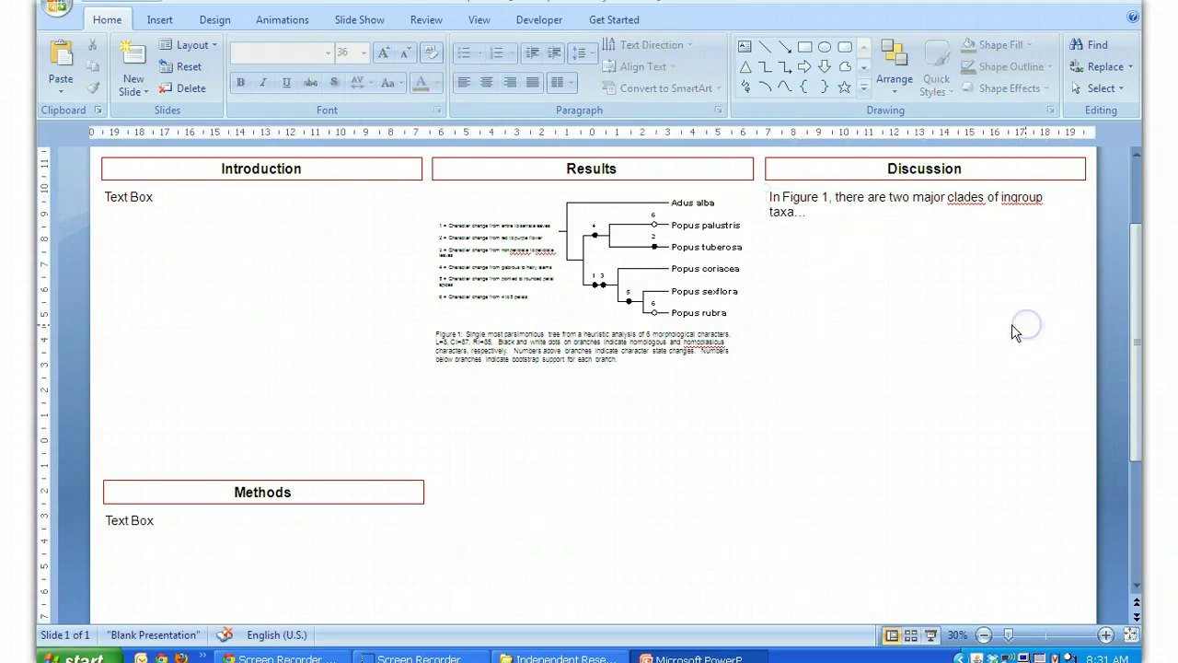
click(813, 306)
click(1106, 635)
click(1108, 635)
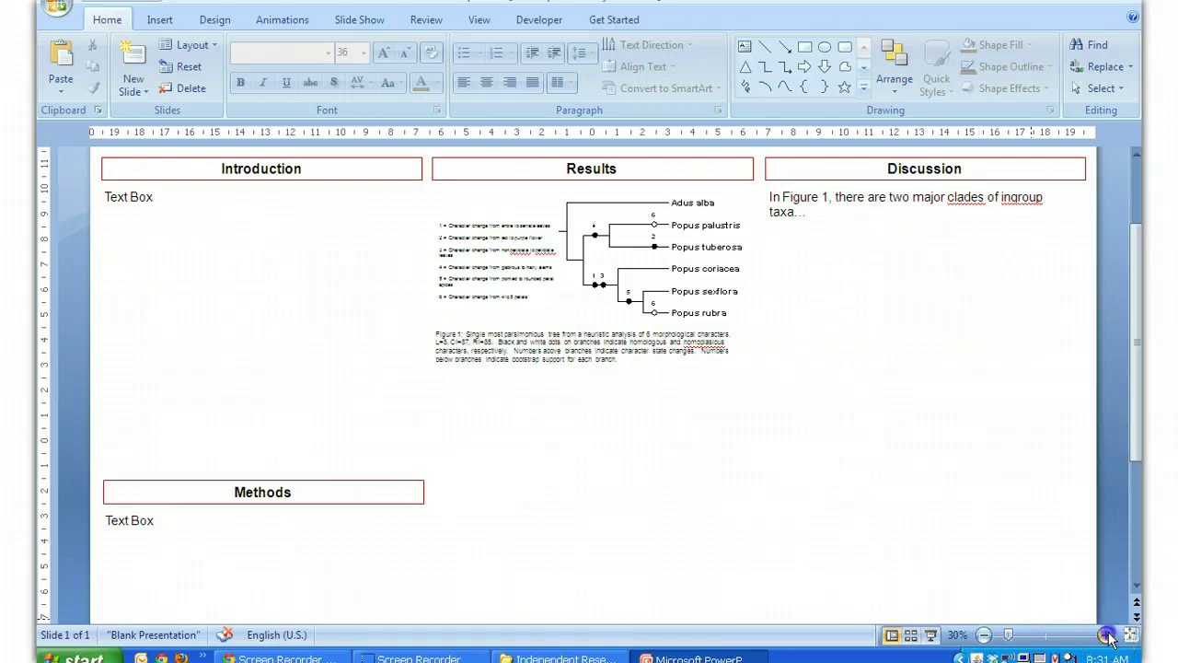
click(1108, 635)
click(1108, 635)
click(1121, 468)
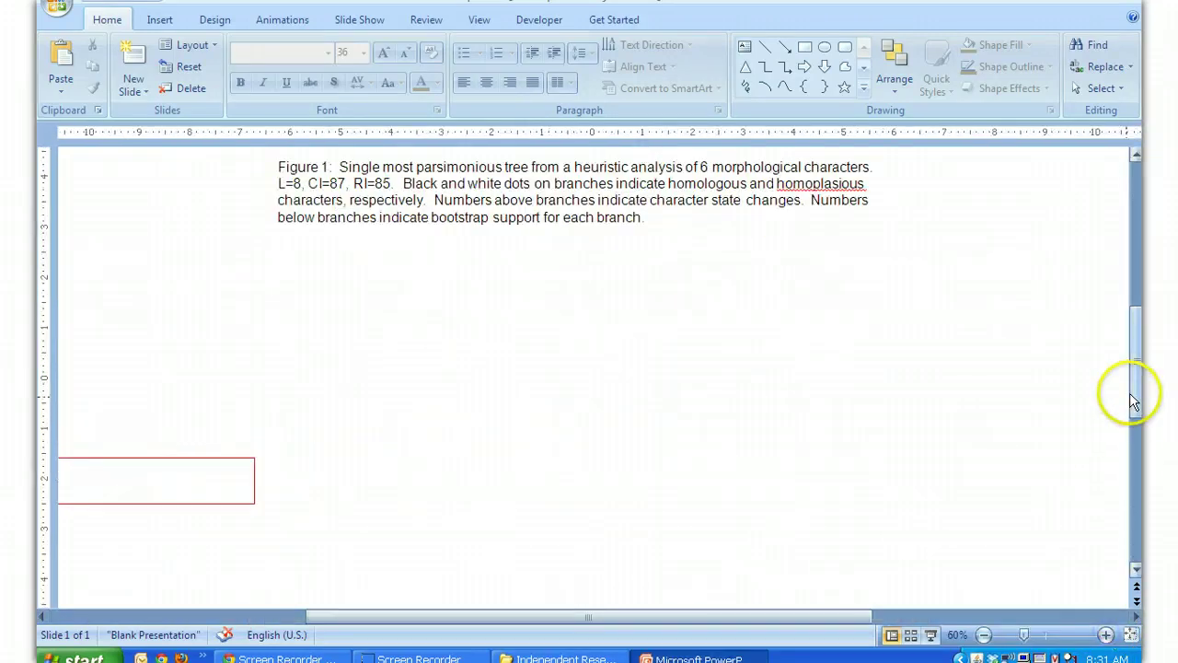
drag(1138, 394, 1136, 302)
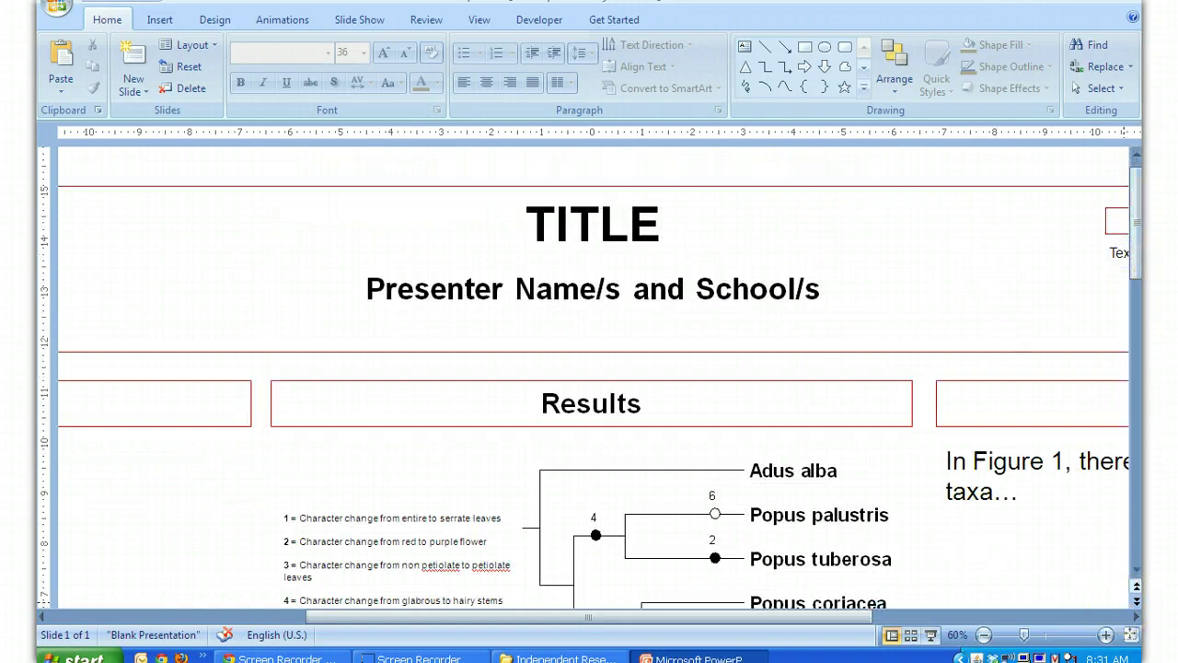
click(1138, 571)
click(1139, 571)
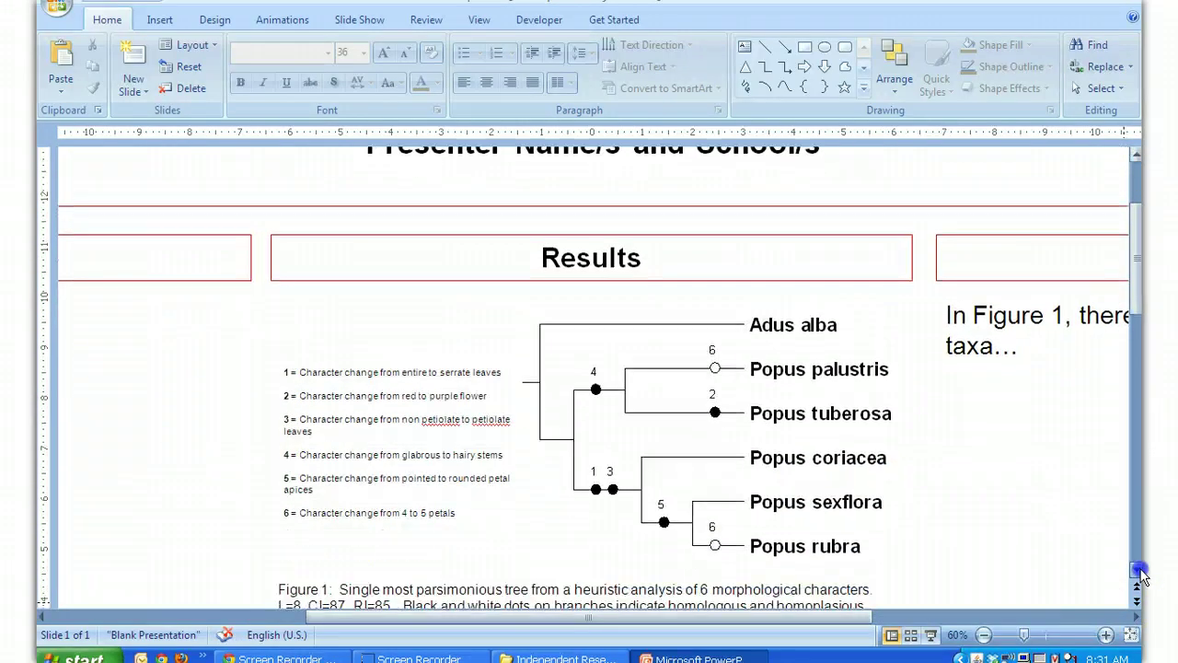
click(1107, 635)
drag(1136, 390, 1125, 263)
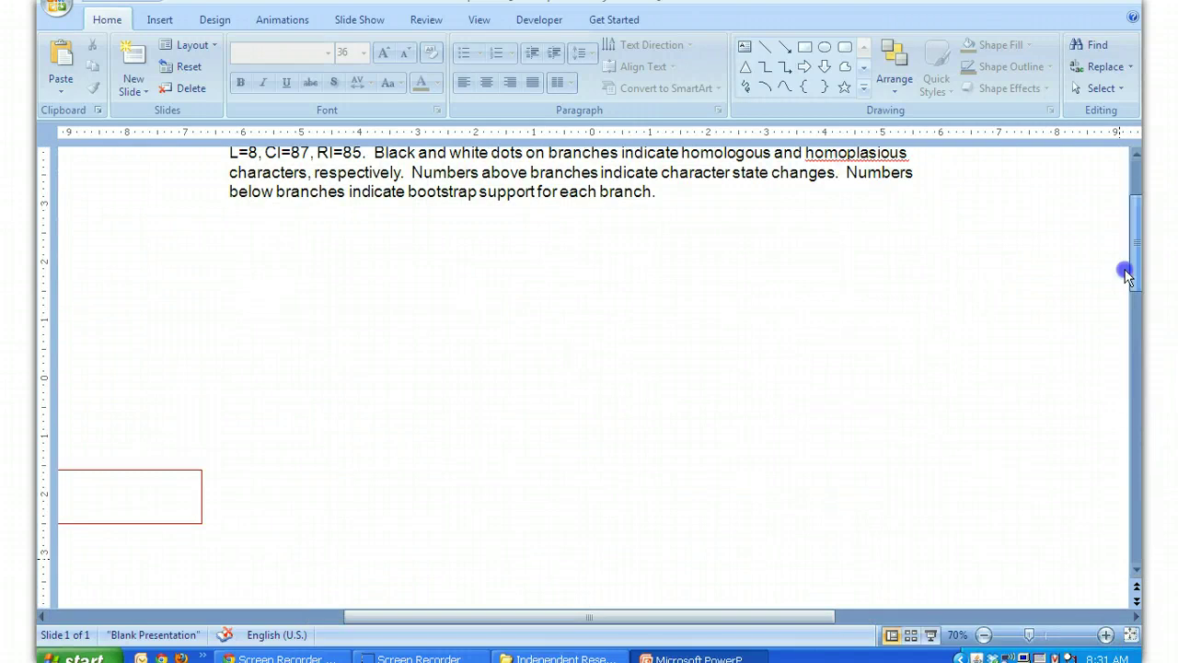
click(1136, 571)
click(1134, 570)
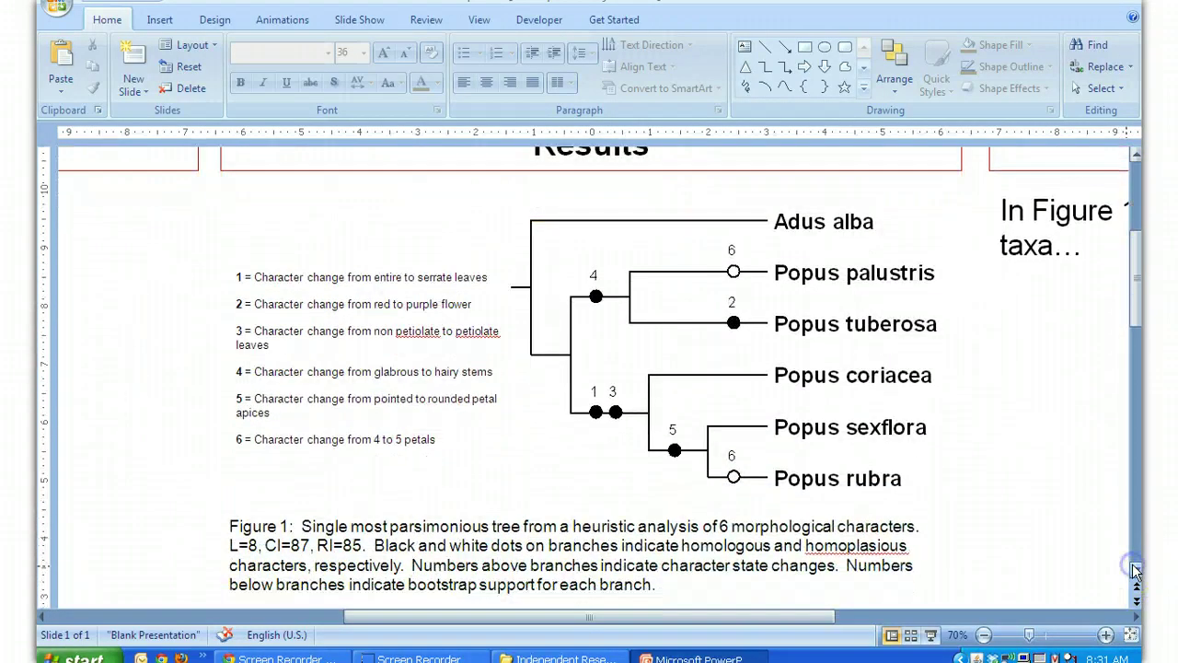
click(412, 435)
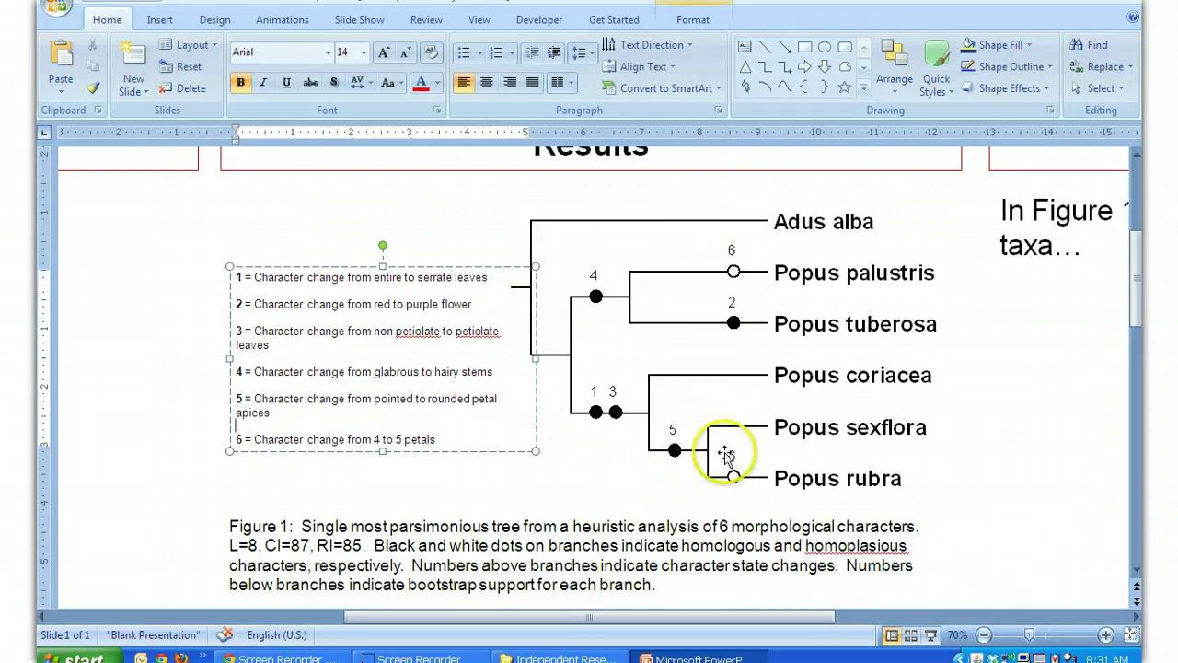
drag(726, 455, 727, 455)
click(416, 339)
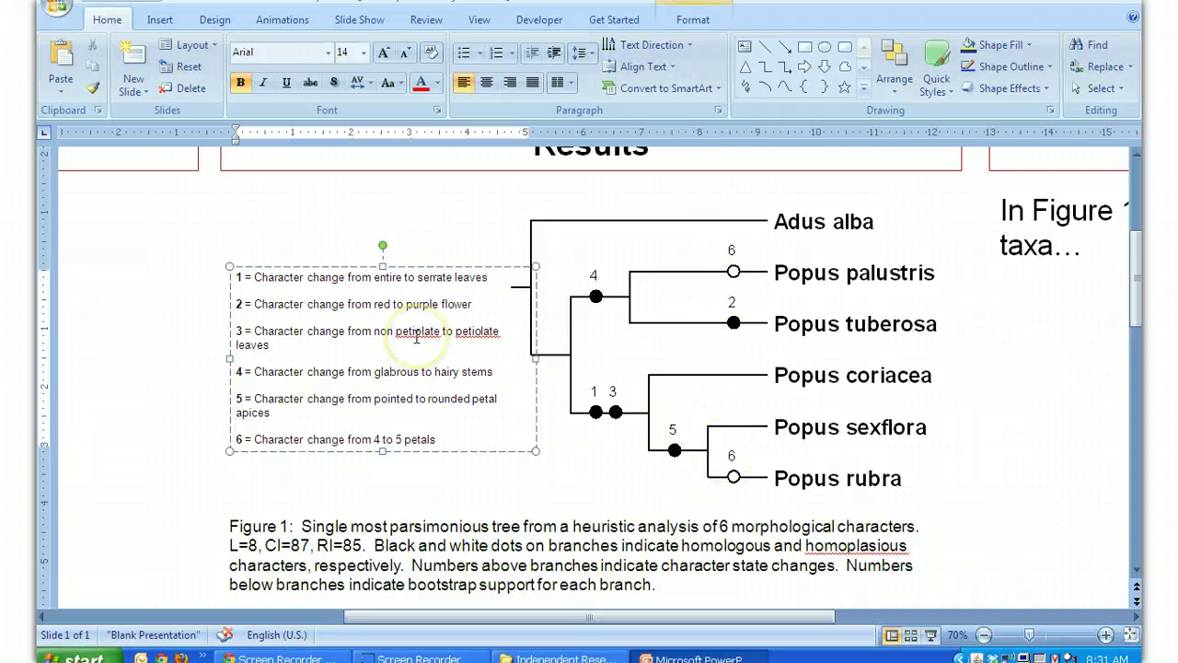
click(574, 512)
click(577, 524)
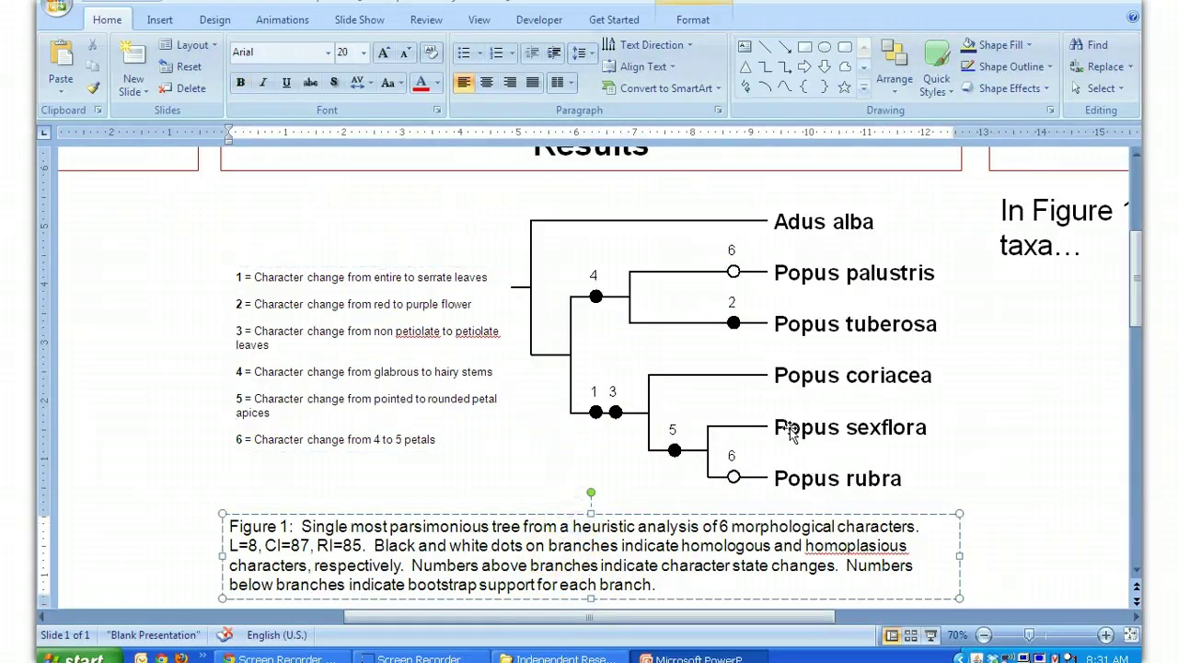
Add a text box reading 86 beside the 4 node and move it slightly higher
click(159, 19)
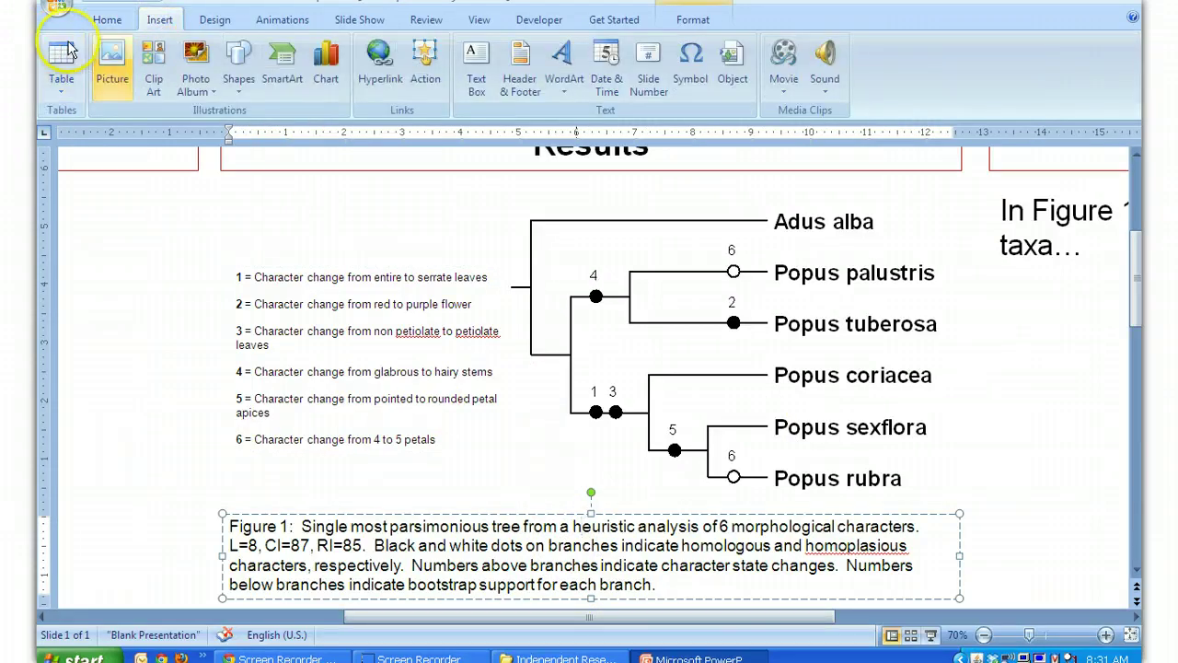
click(472, 57)
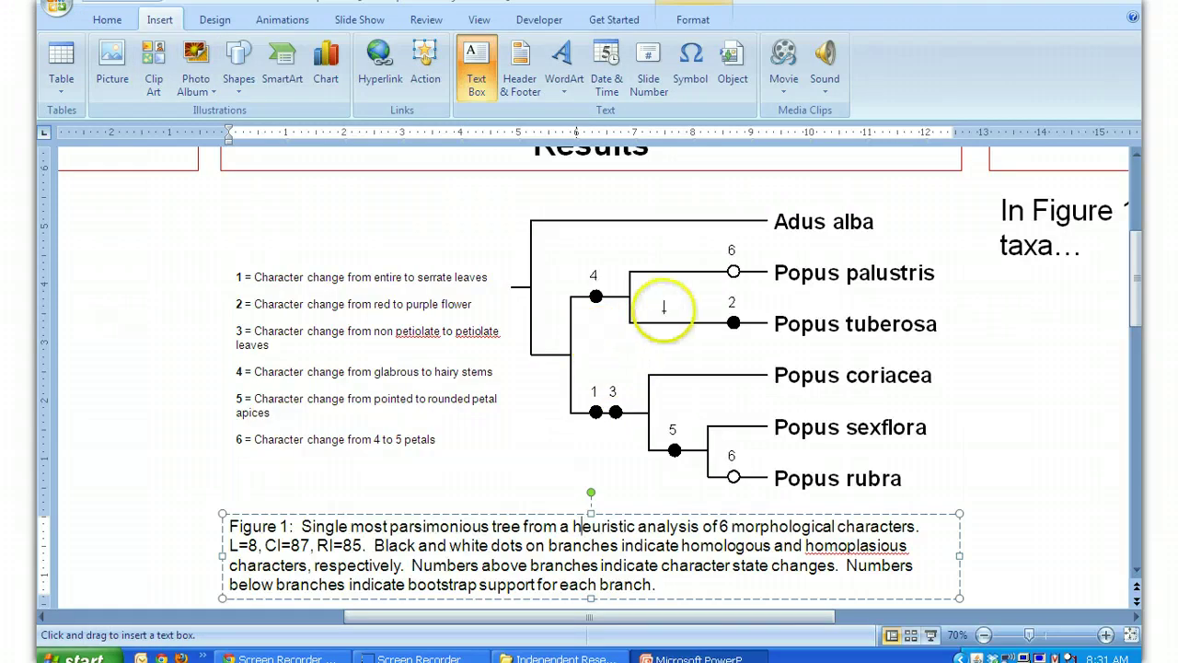
click(587, 316)
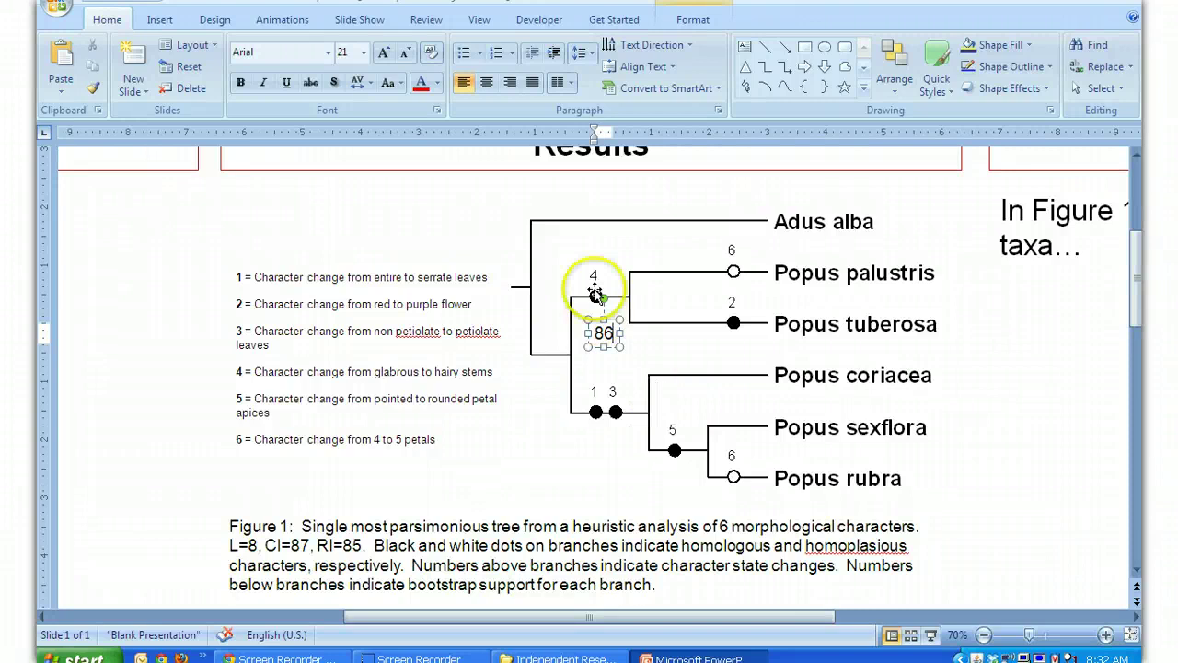
click(609, 319)
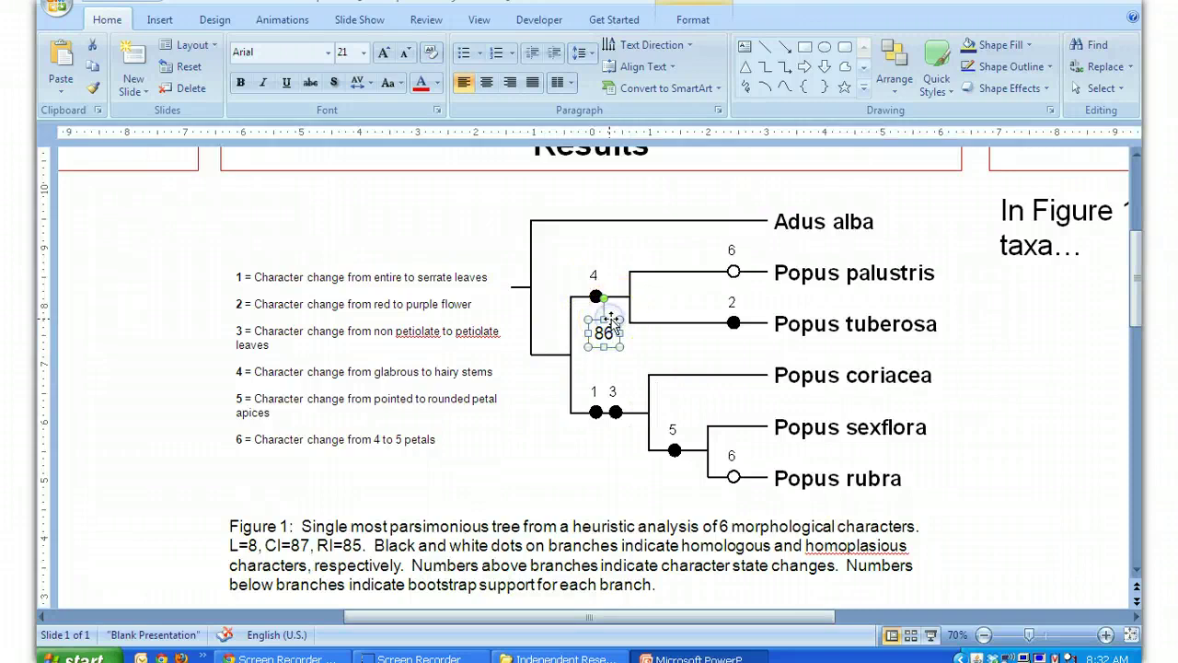
drag(605, 307, 599, 310)
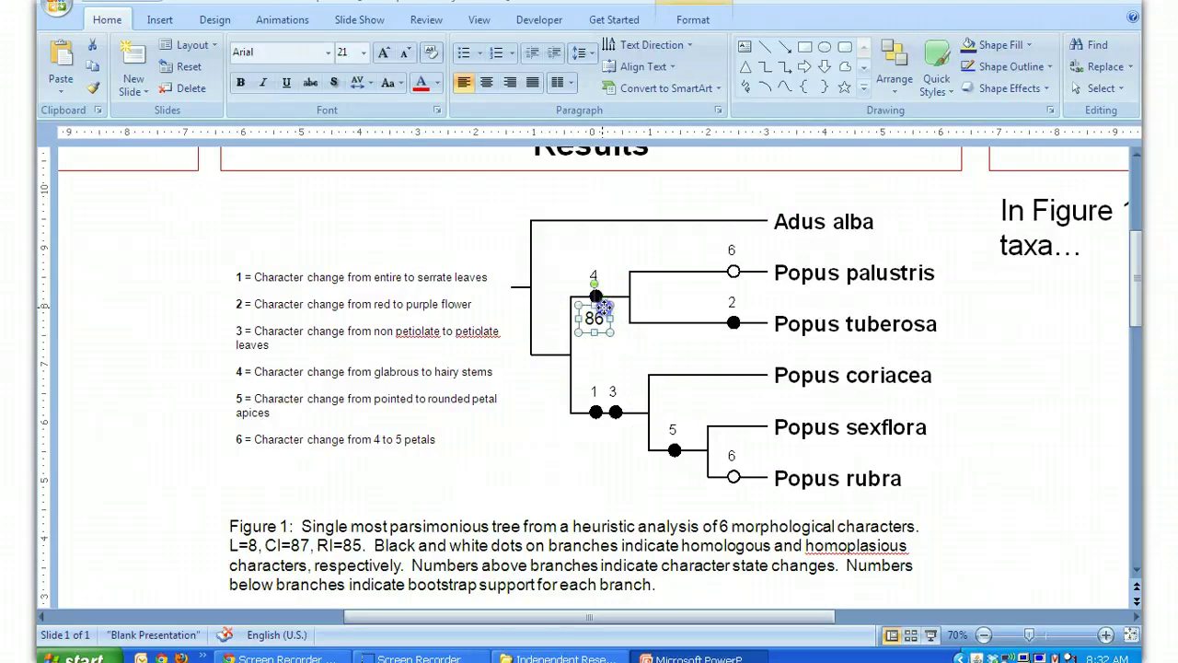
Reselect the 86 label and undo an accidental Ctrl+V paste of the caption
click(599, 415)
click(603, 336)
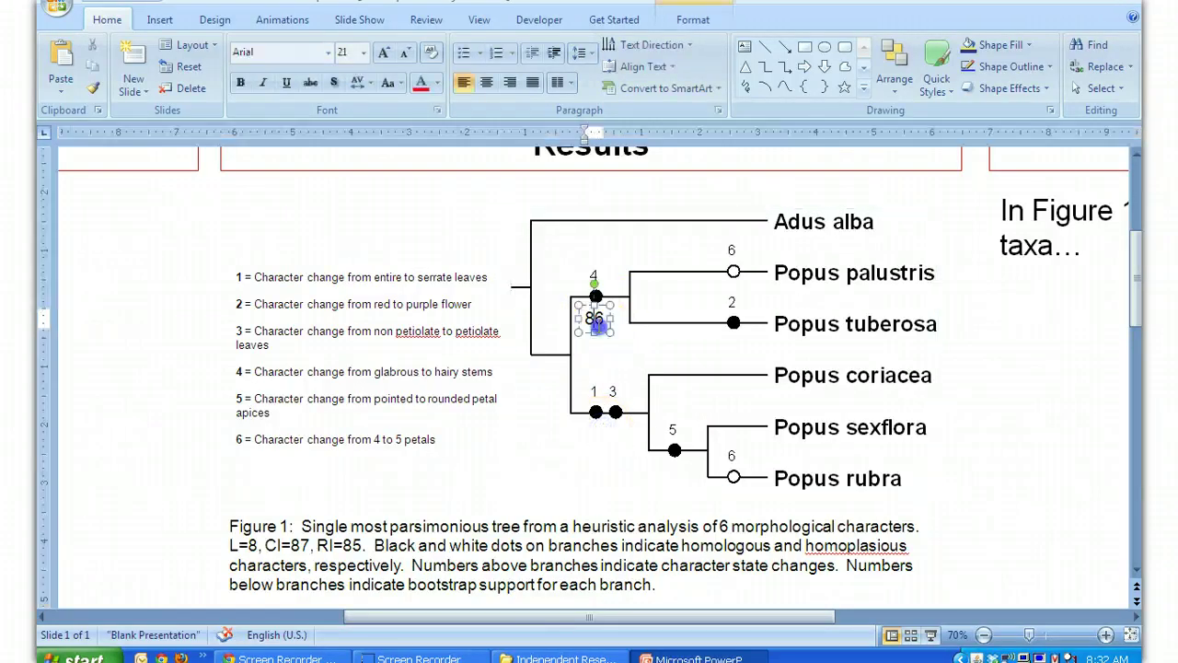
click(604, 335)
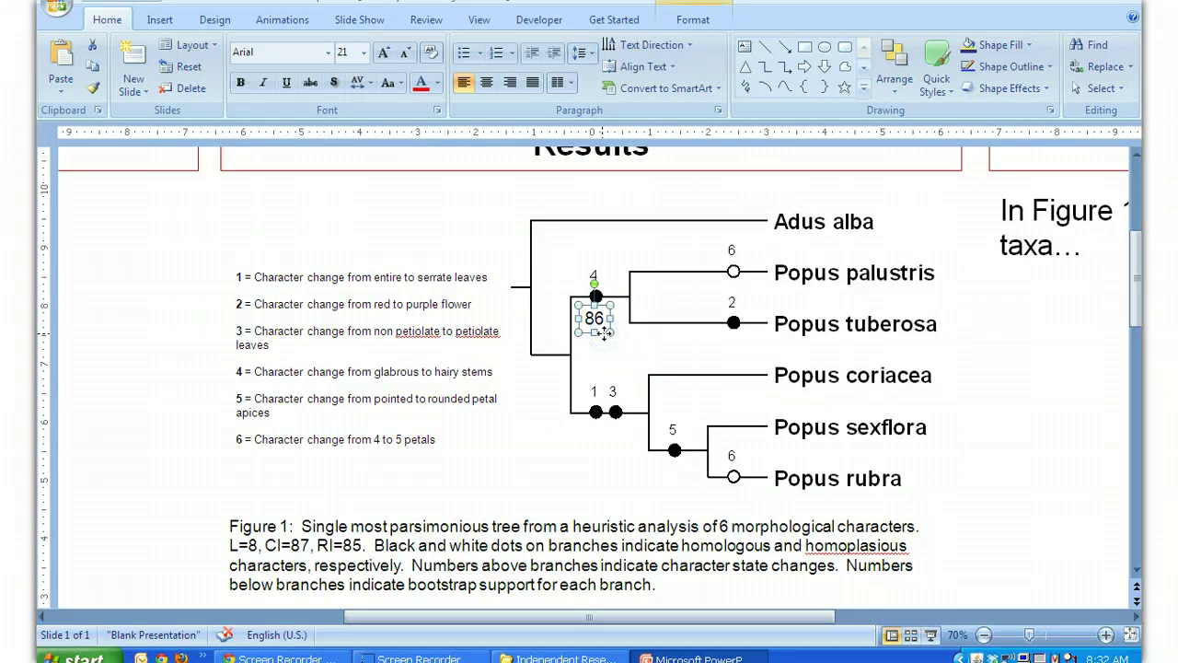
key(ctrl+v)
key(ctrl+z)
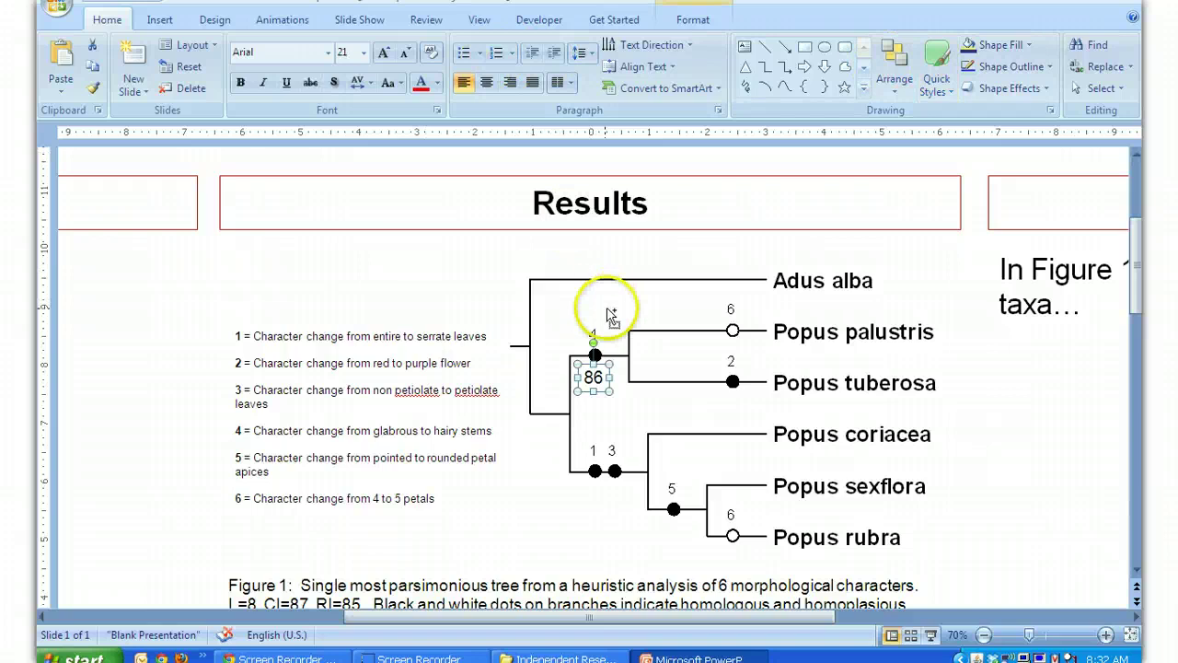
Copy the 86 label down to the lower branch, change it to 100, and nudge it left and up
drag(605, 392, 556, 444)
click(552, 432)
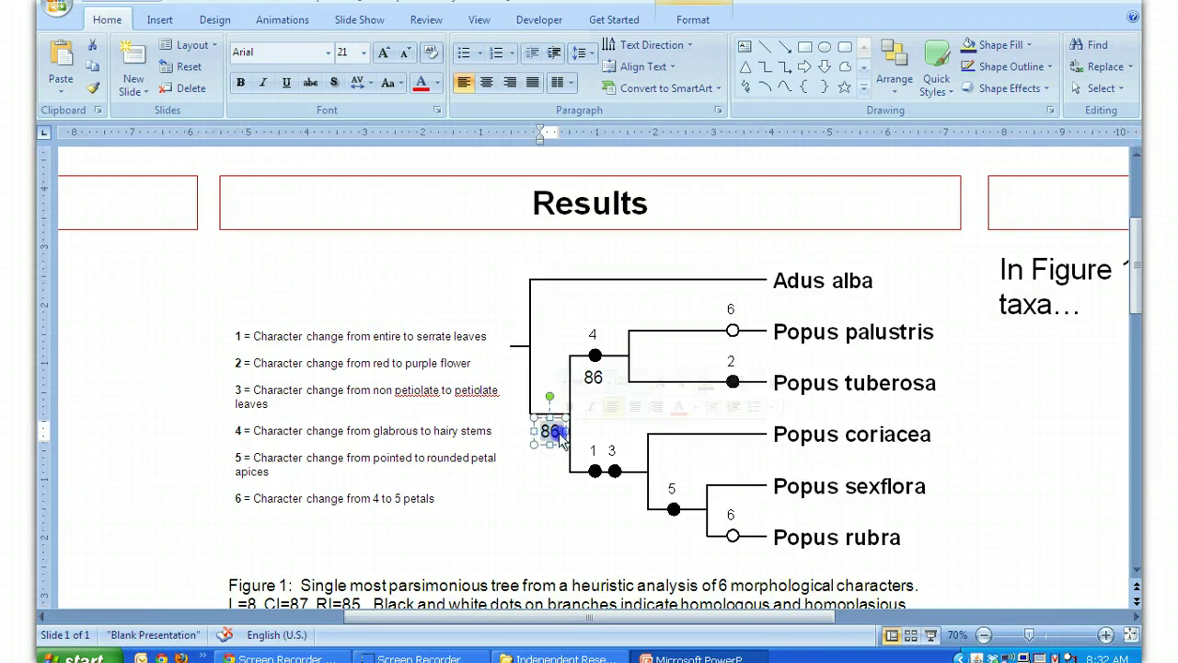
text(100)
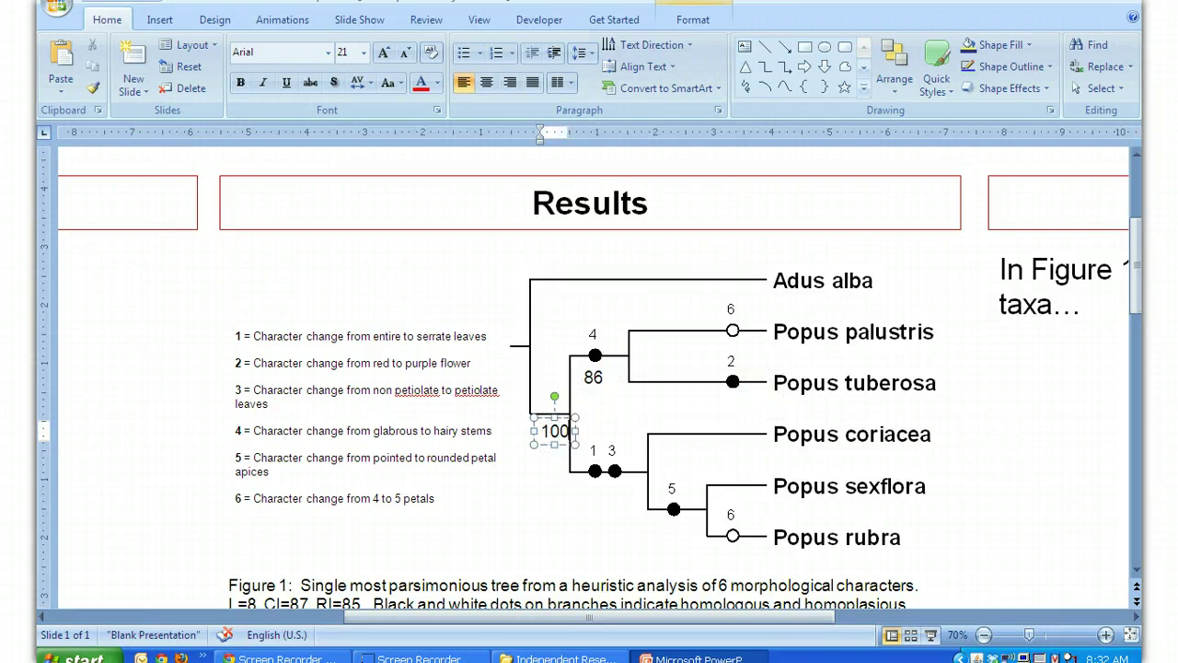
click(547, 449)
key(Left)
key(Left)
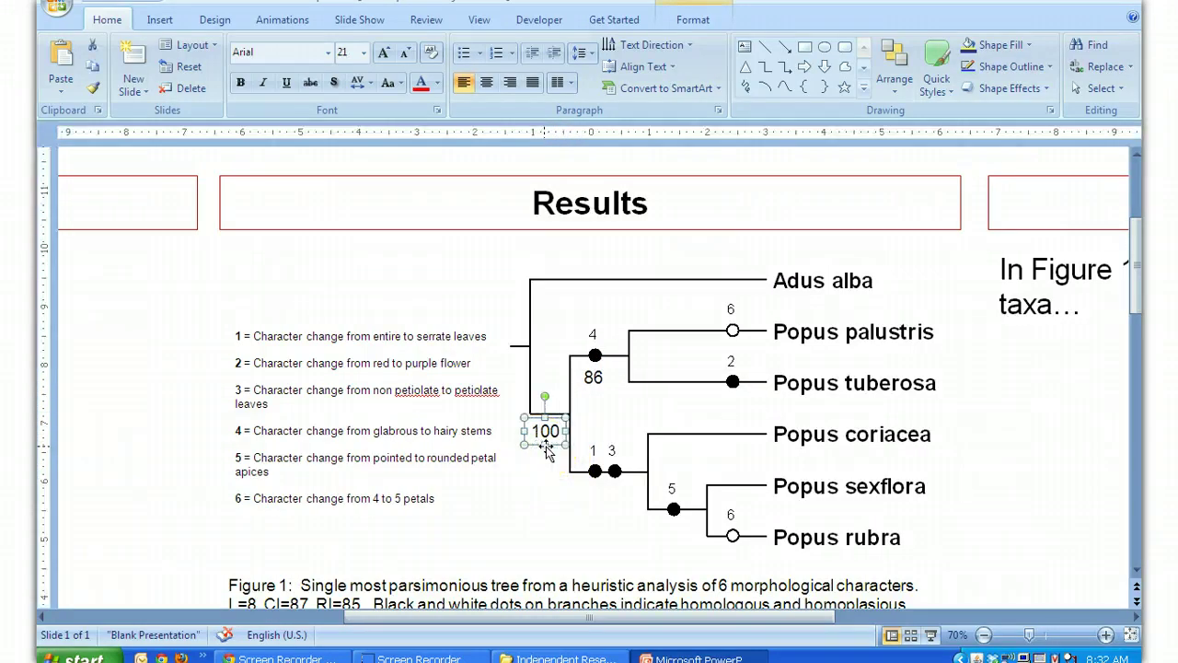
key(Up)
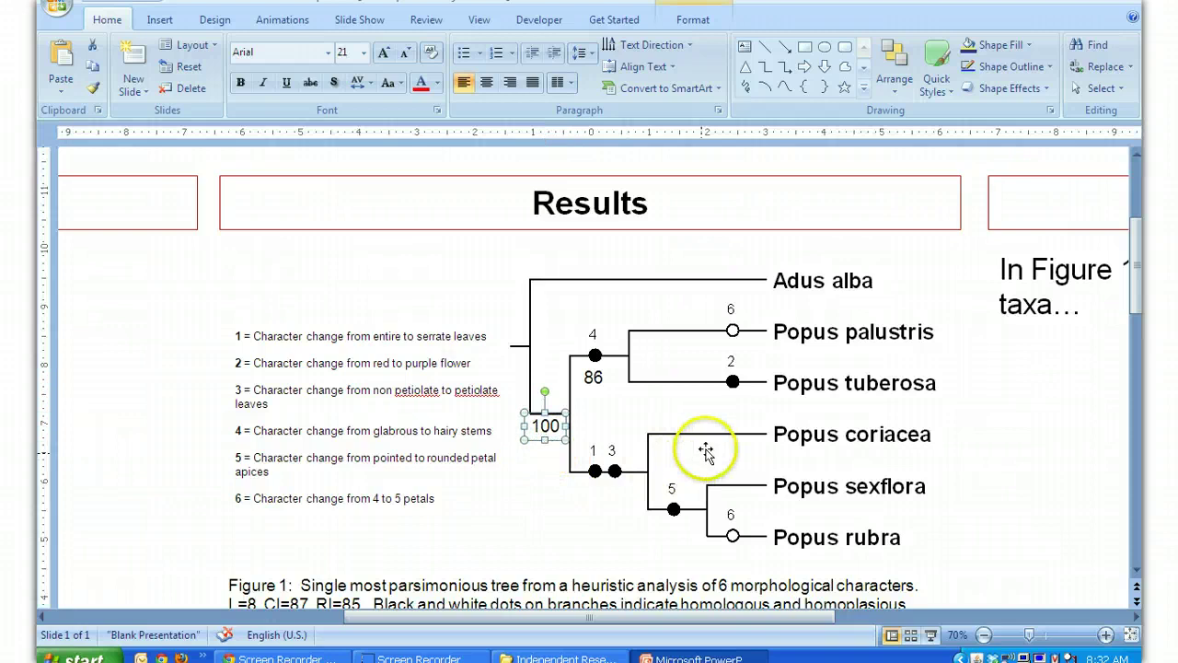
Shift the 86 label slightly higher under the 4 node
click(702, 415)
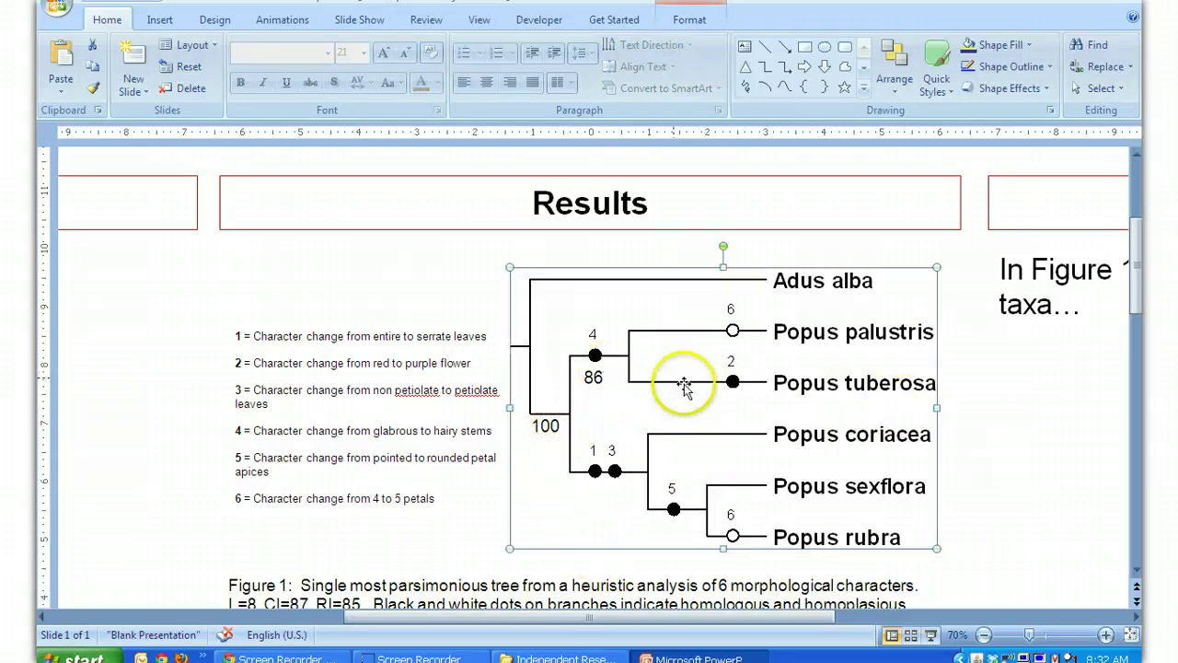
click(597, 378)
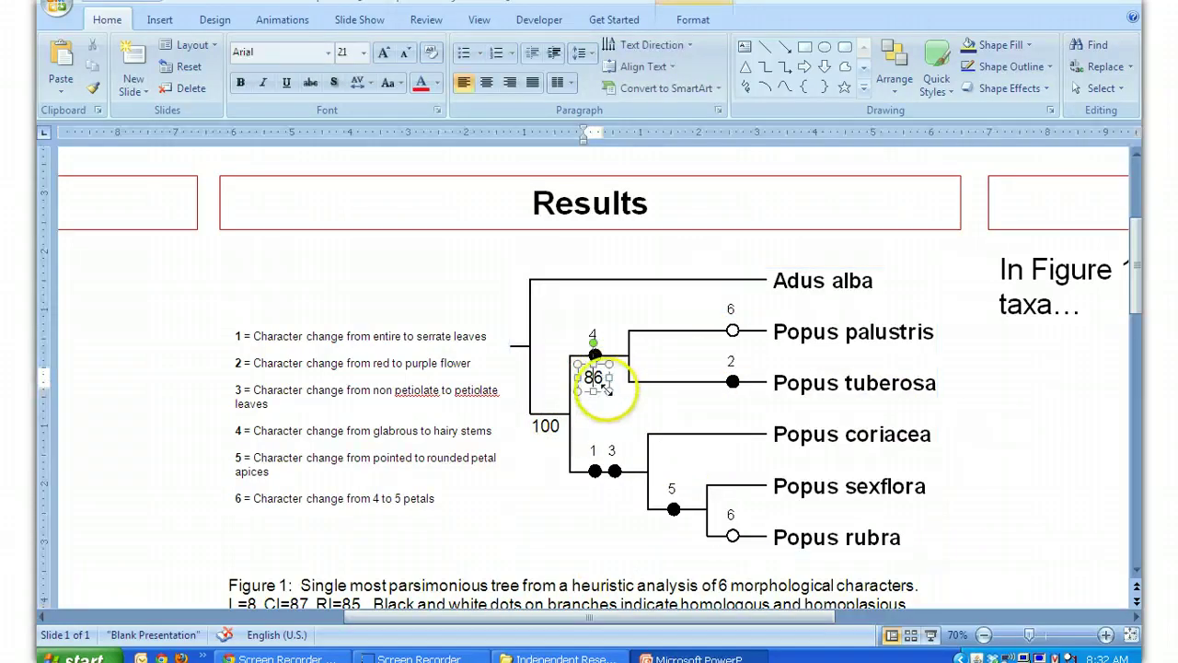
drag(600, 394, 599, 389)
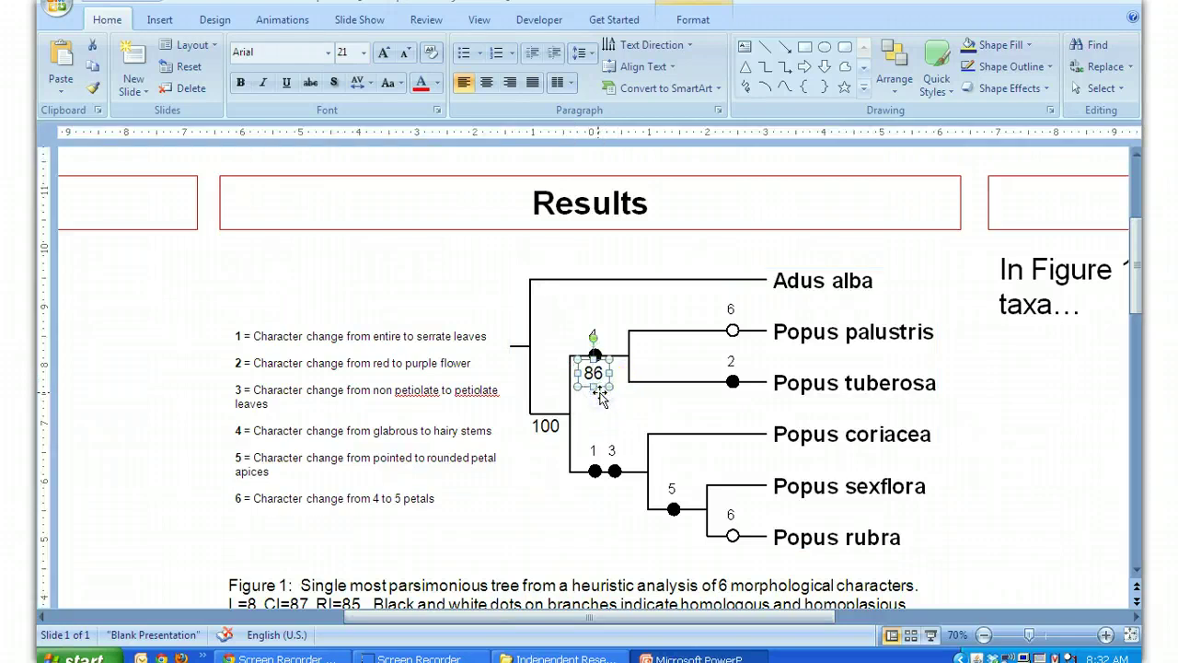
click(1007, 411)
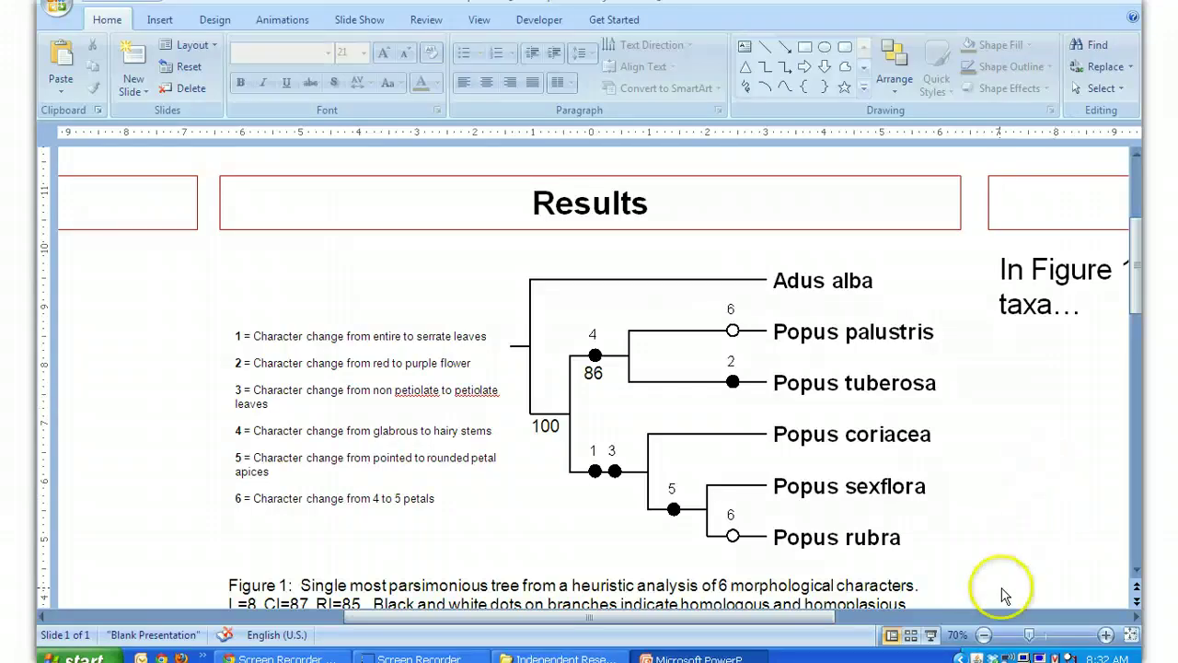
Zoom out to 40% to view the whole poster, then save it with Ctrl+S
click(983, 635)
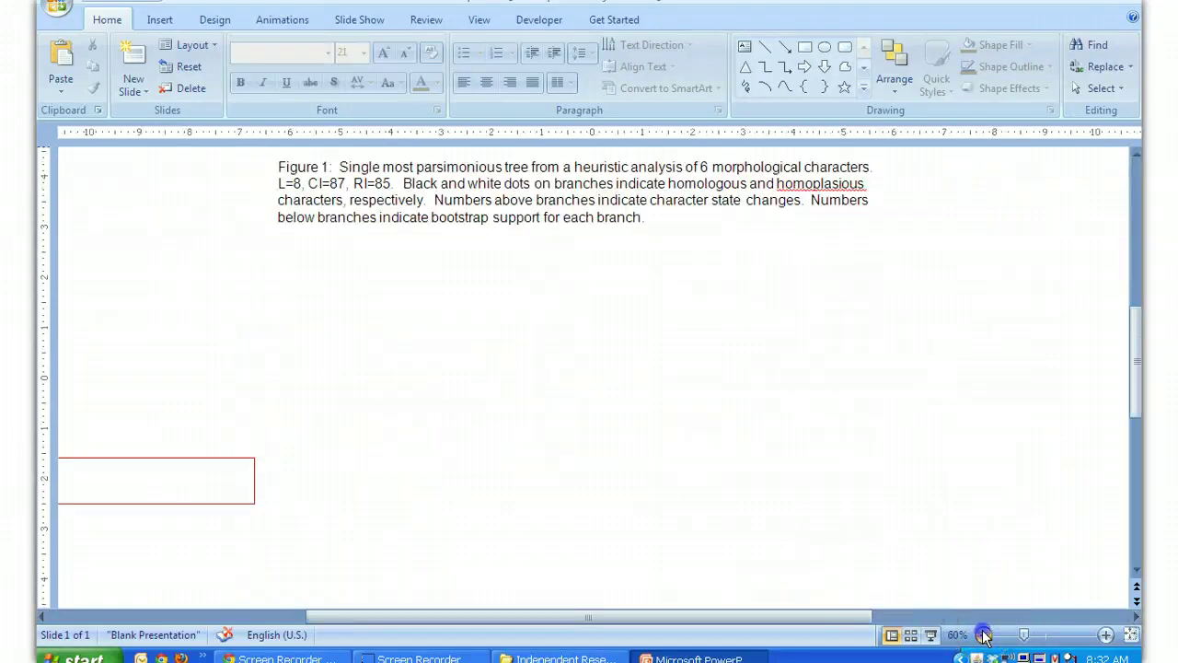
click(983, 635)
click(984, 634)
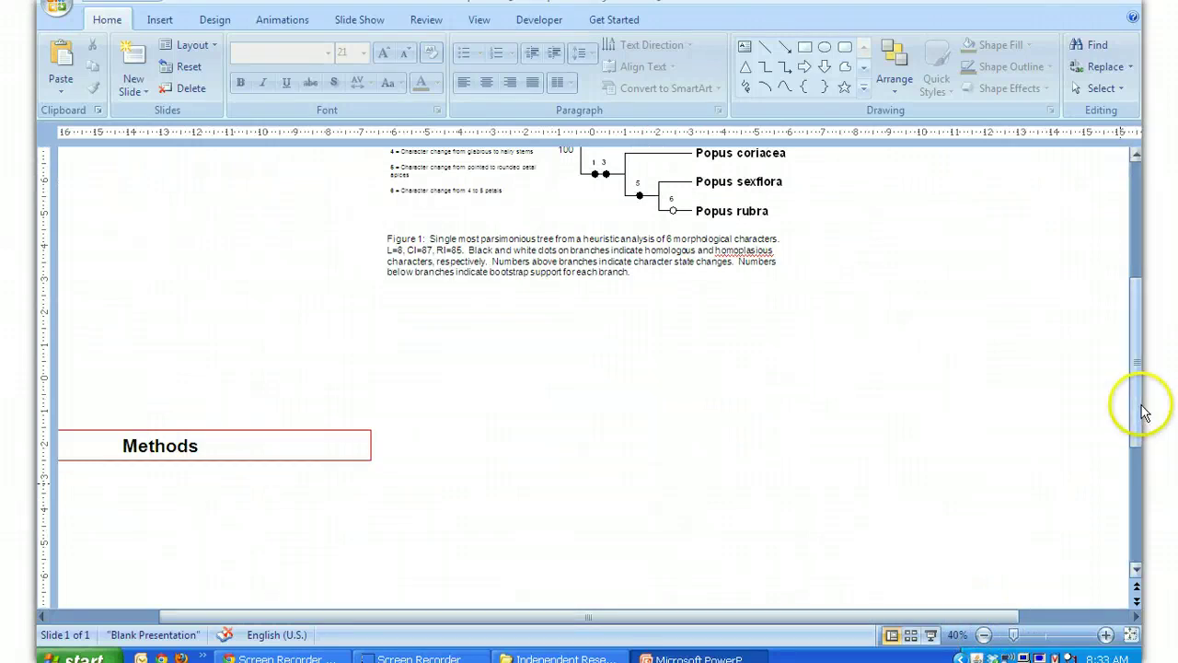
scroll(1135, 354, up, 3)
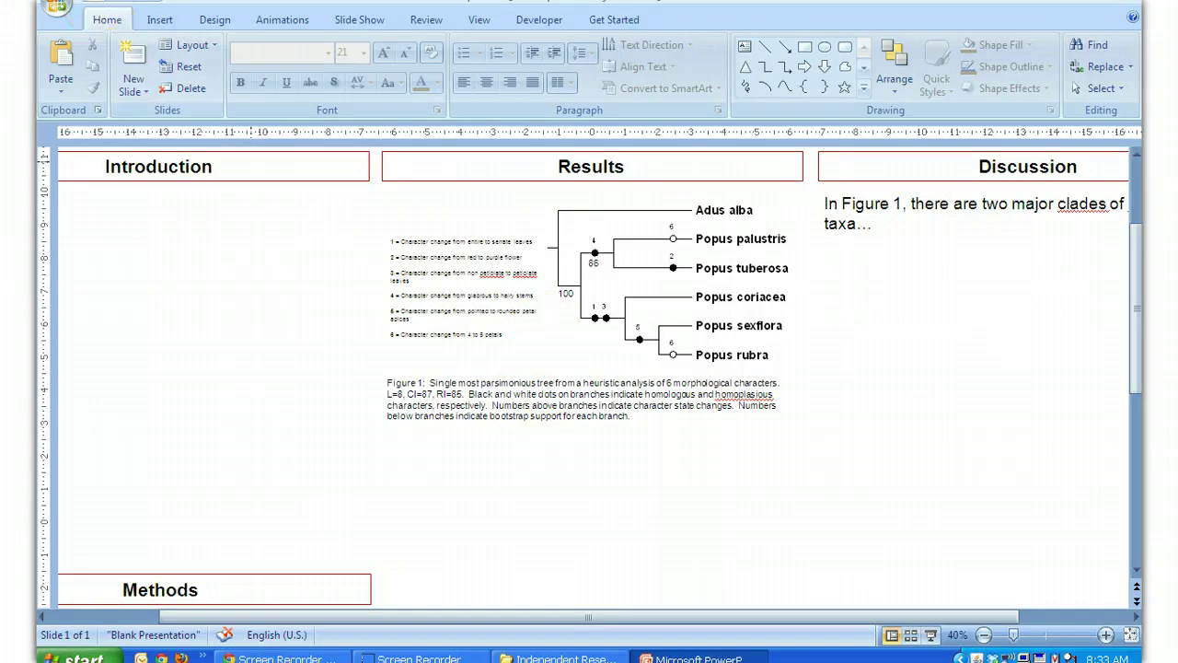
key(ctrl+s)
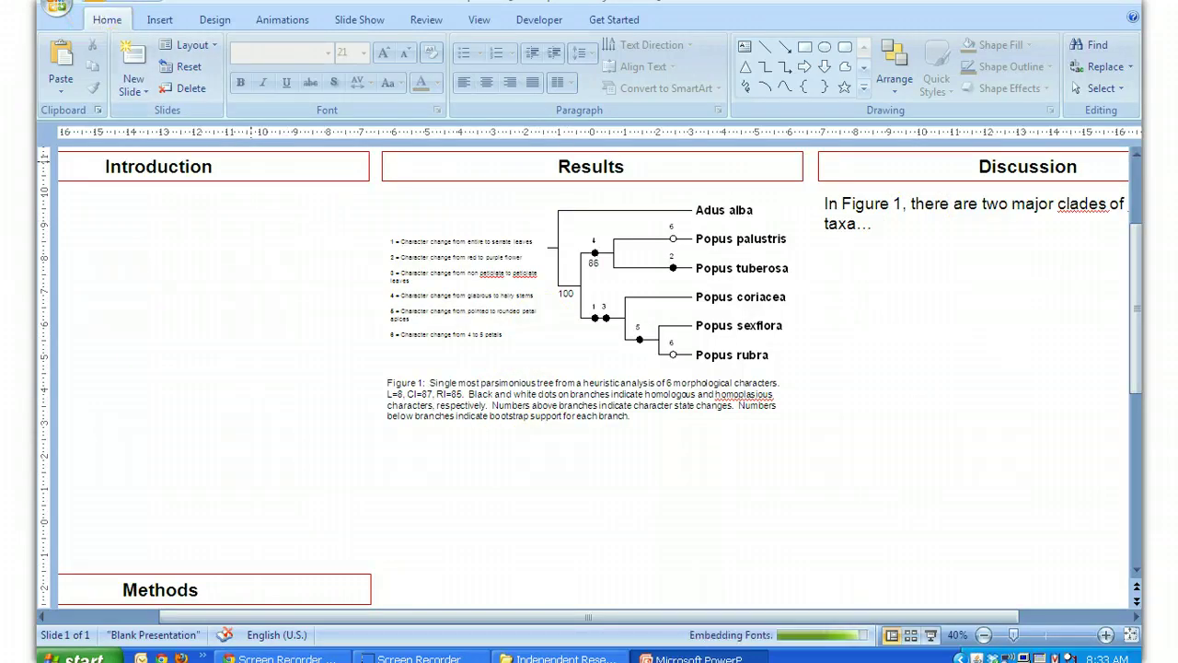